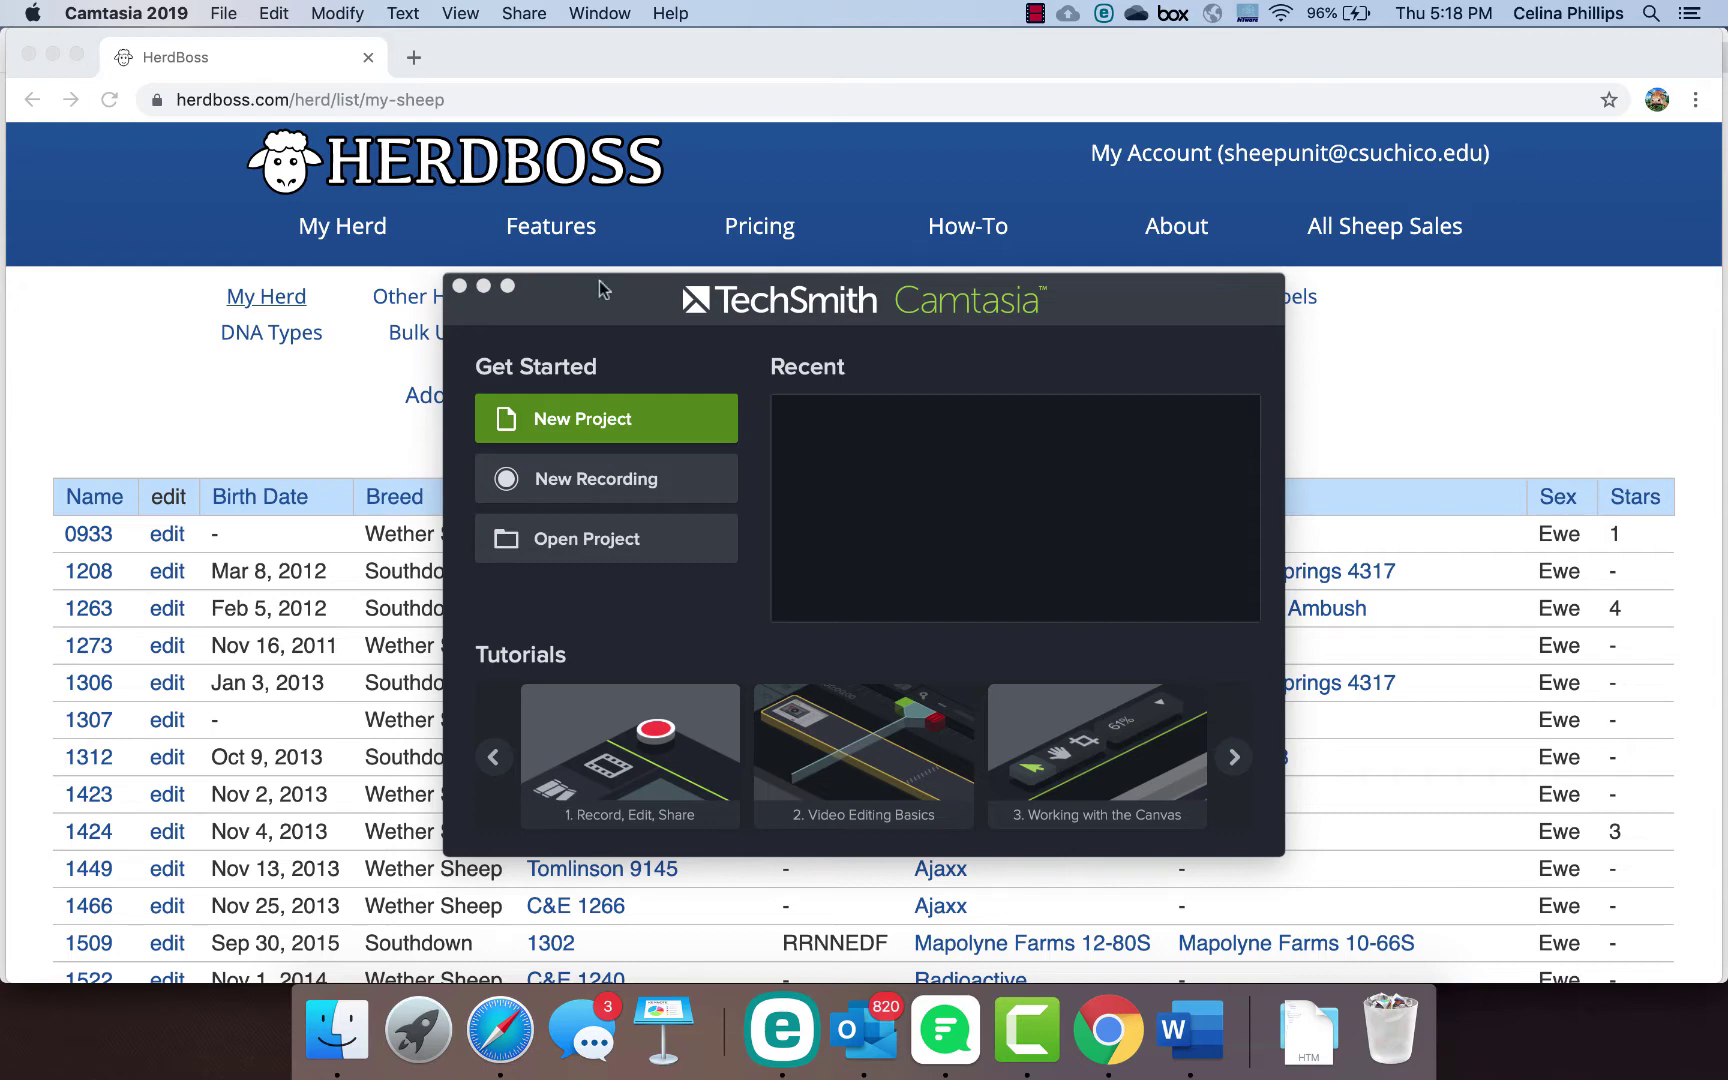
Step: Close the Camtasia welcome window and make the browser showing the My Herd list active
left_click(460, 287)
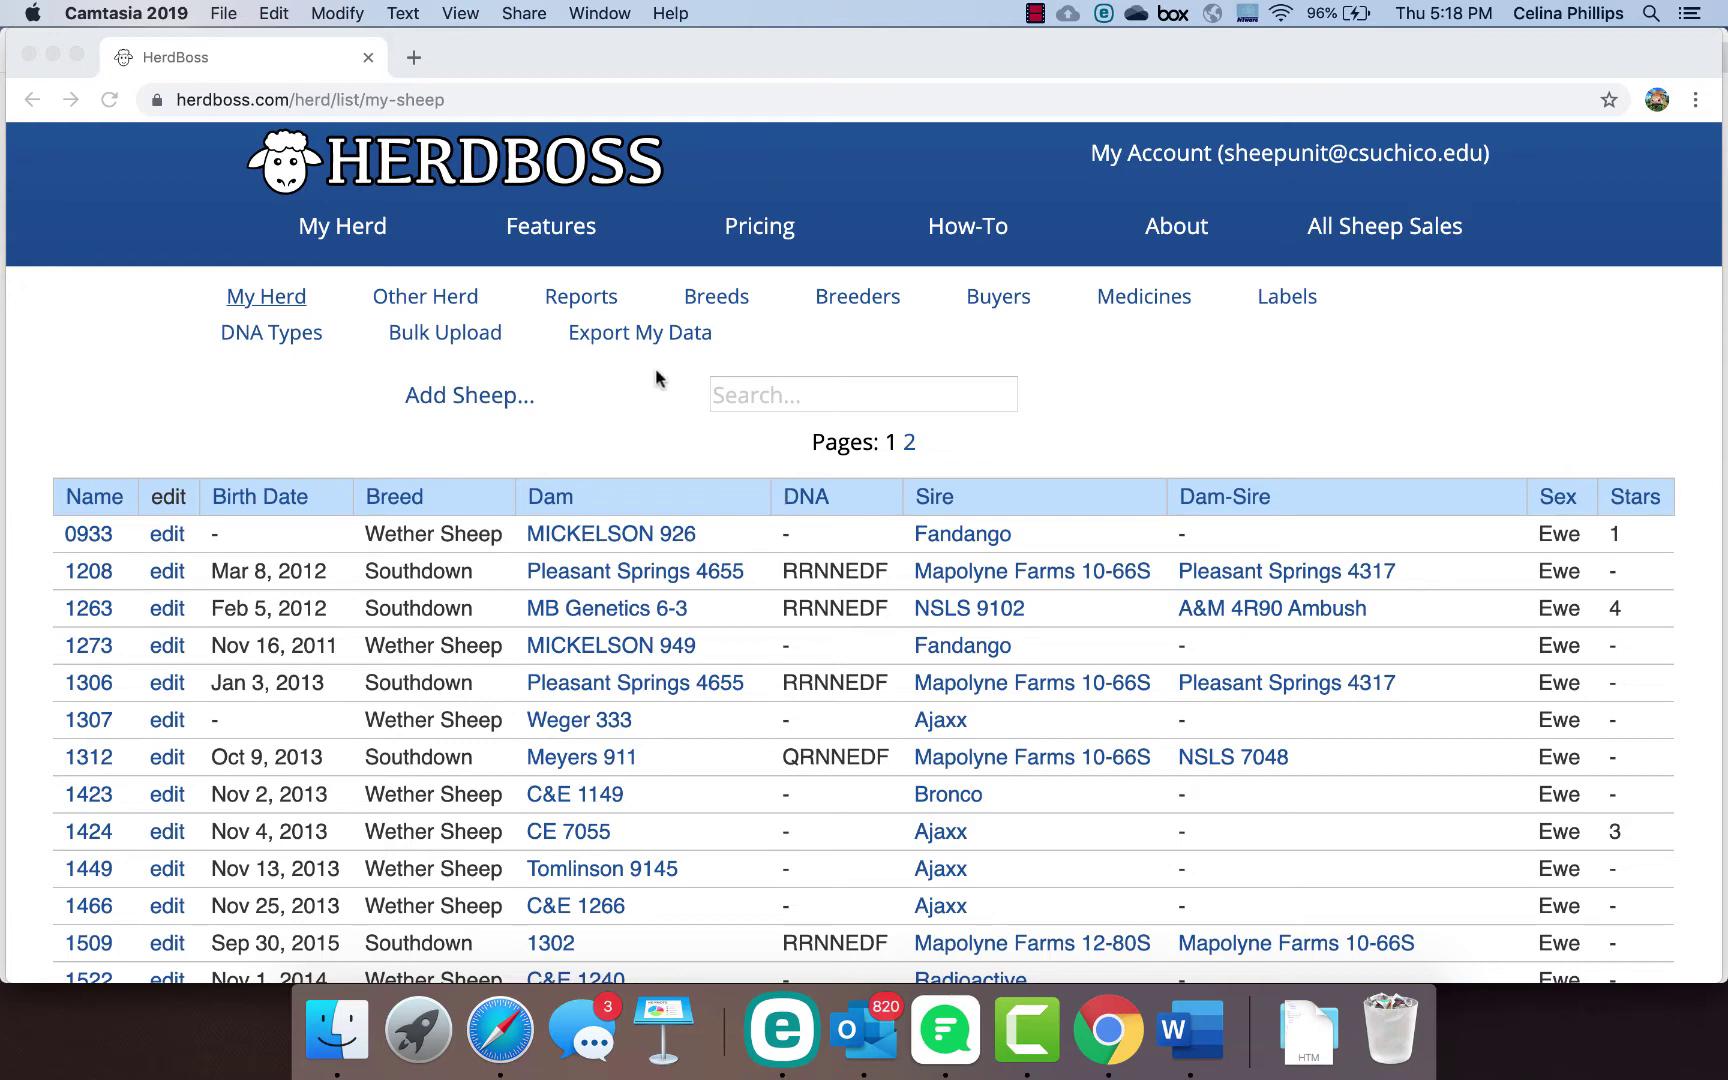
left_click(365, 182)
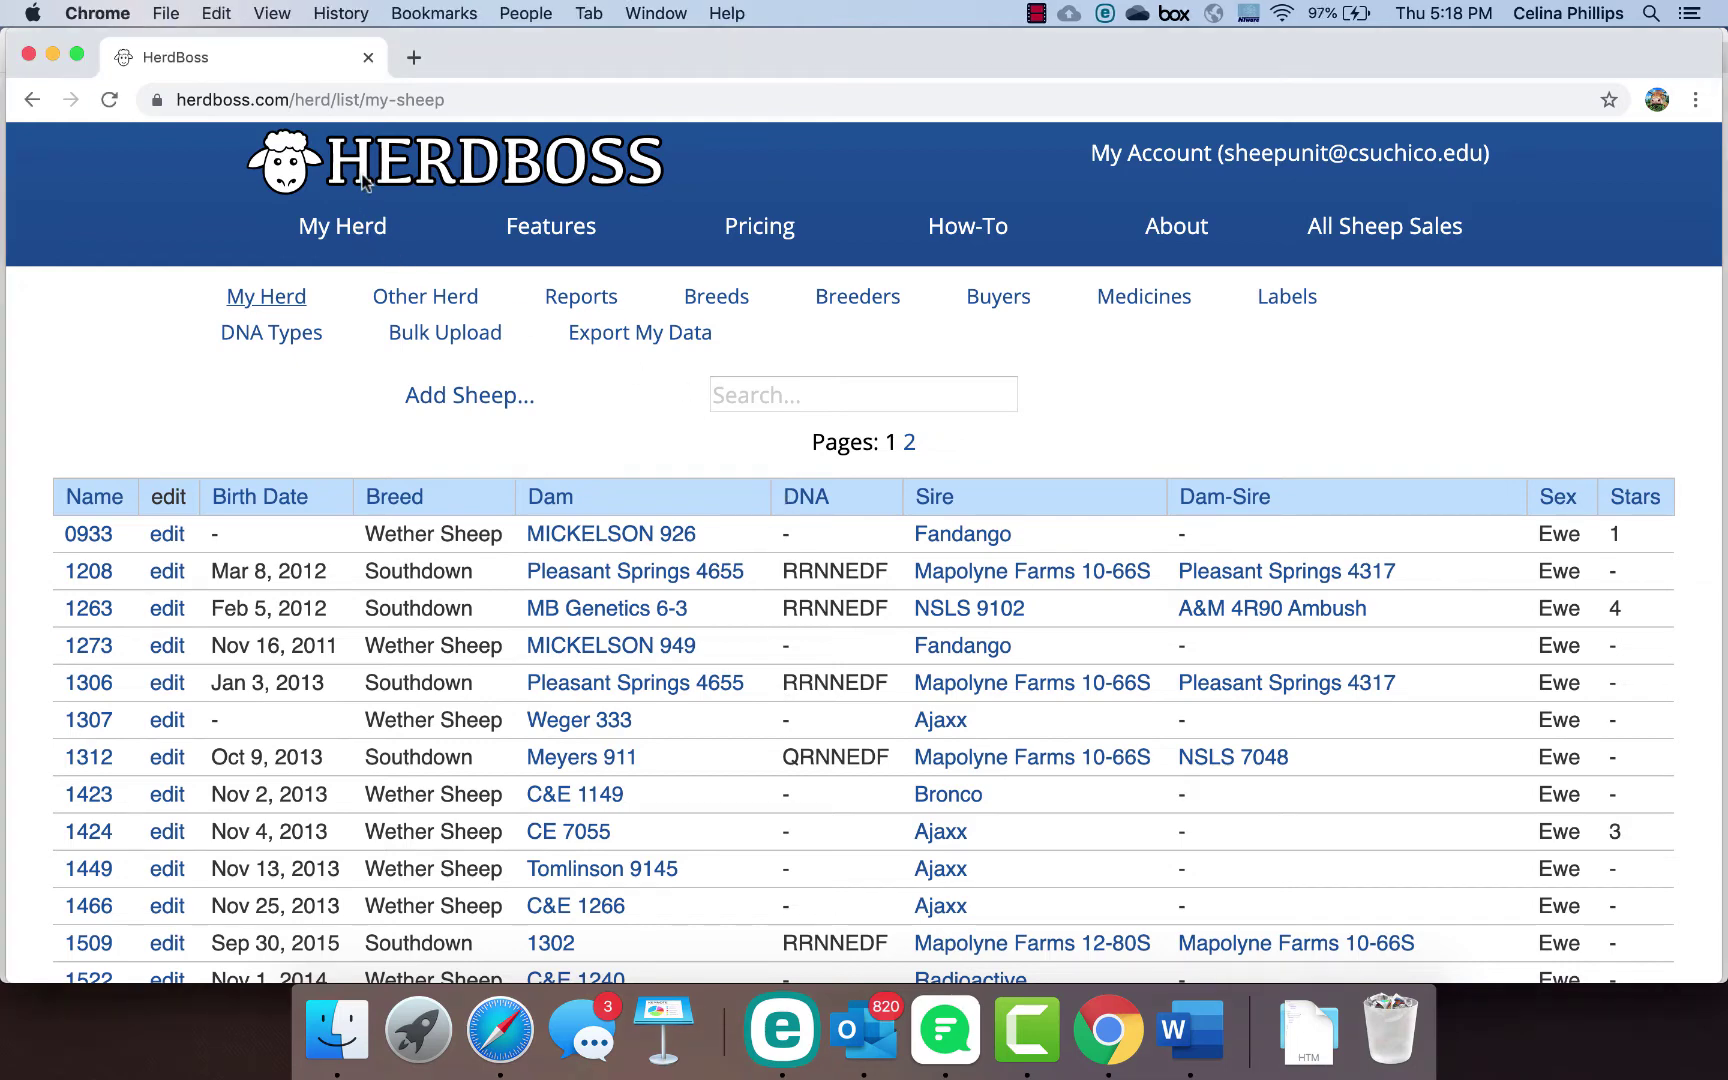
Step: Go to the HerdBoss home page and scroll down through it and back up
left_click(365, 182)
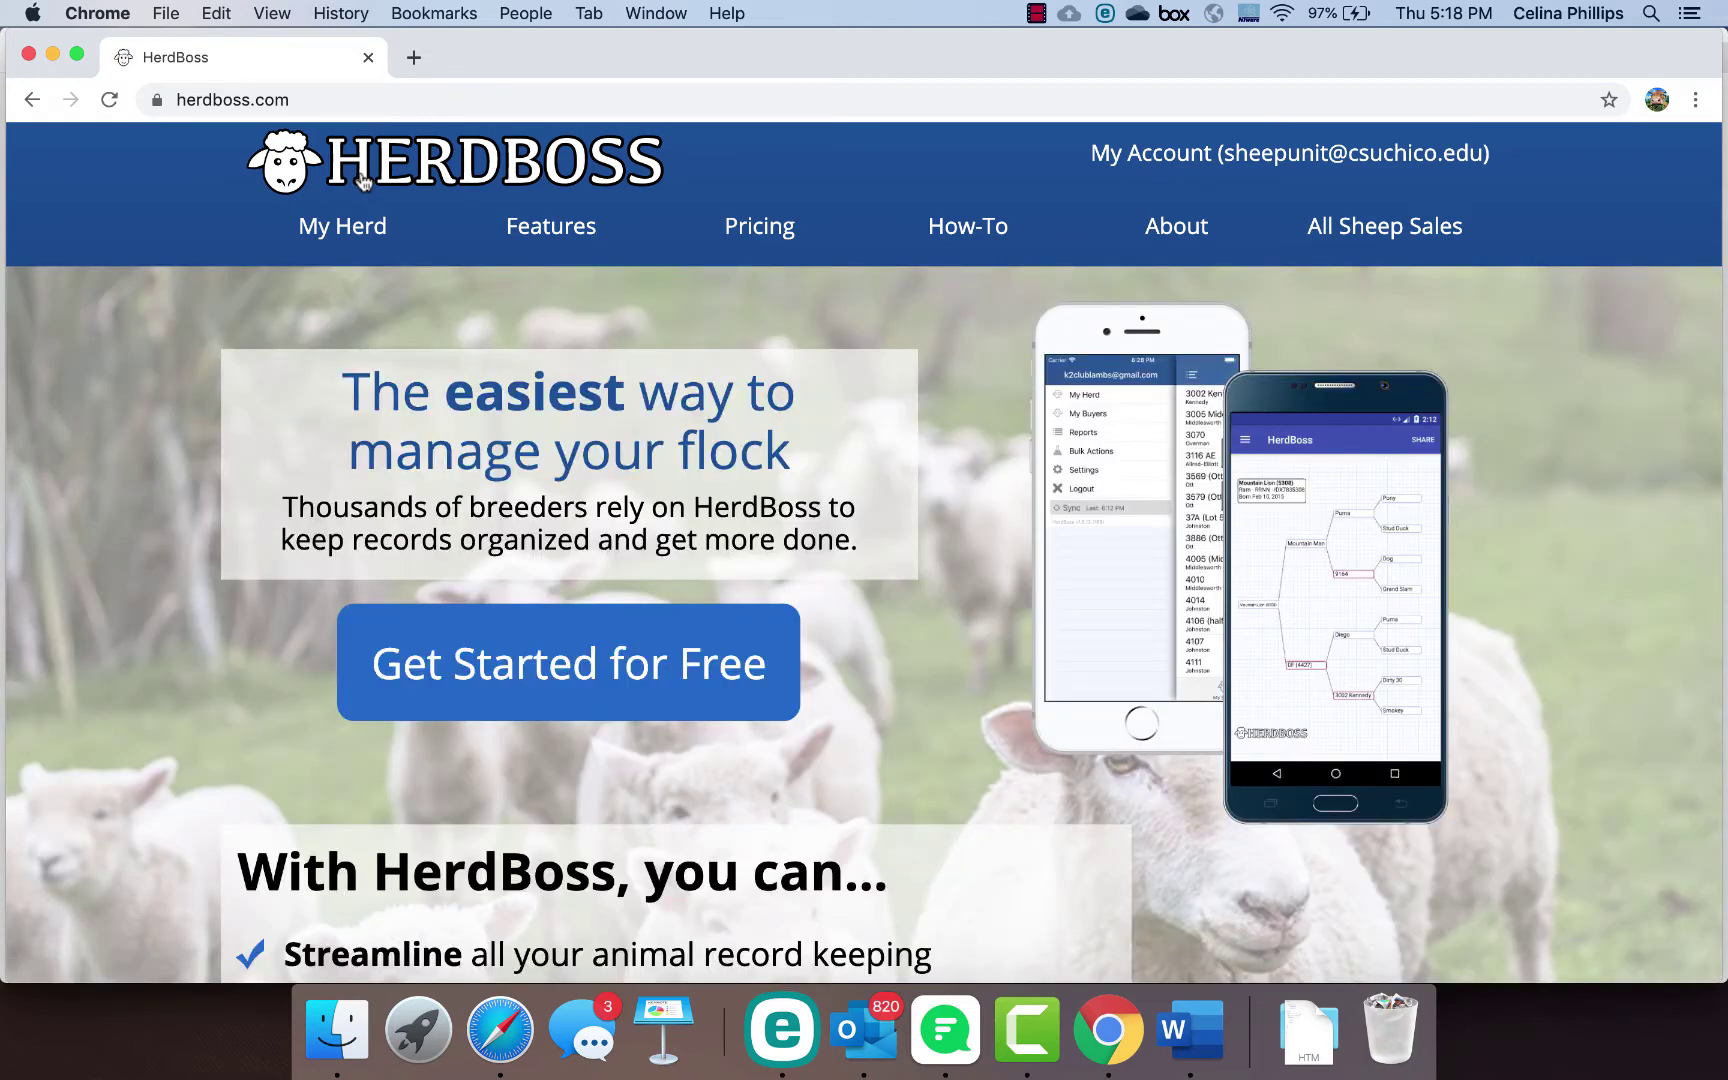
scroll(790, 610, "down", 4)
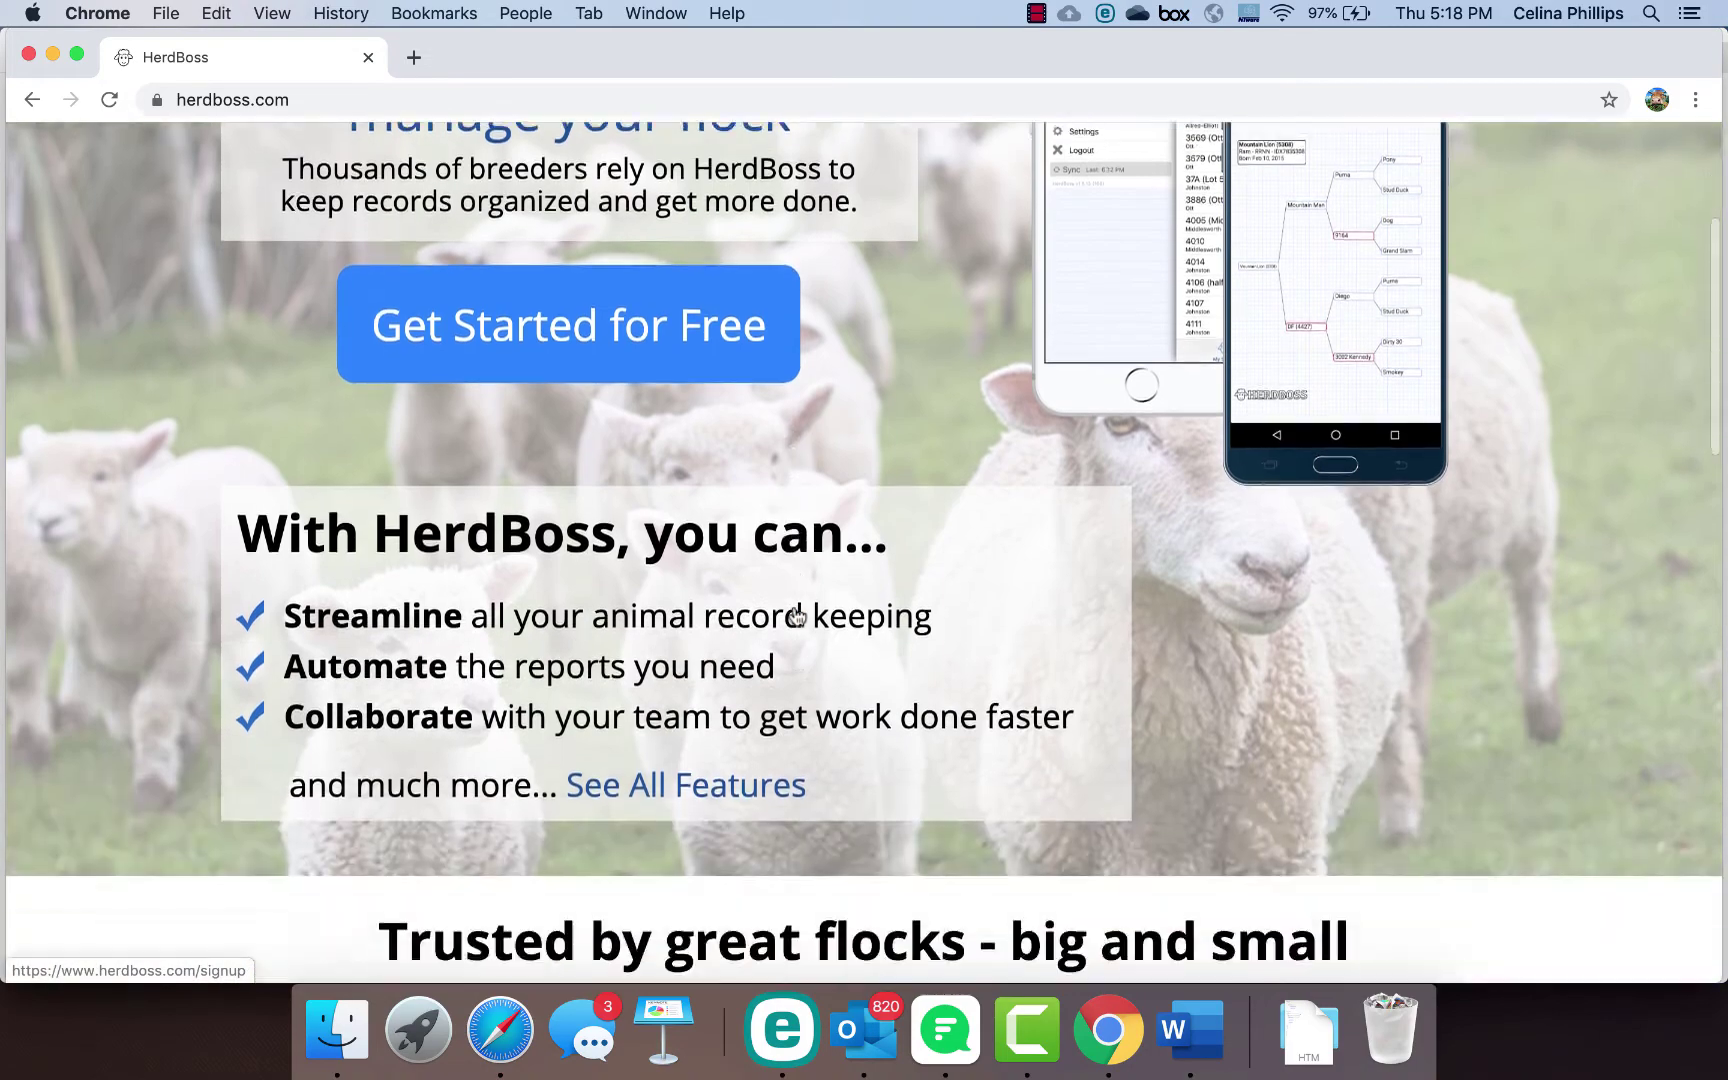
scroll(795, 610, "down", 12)
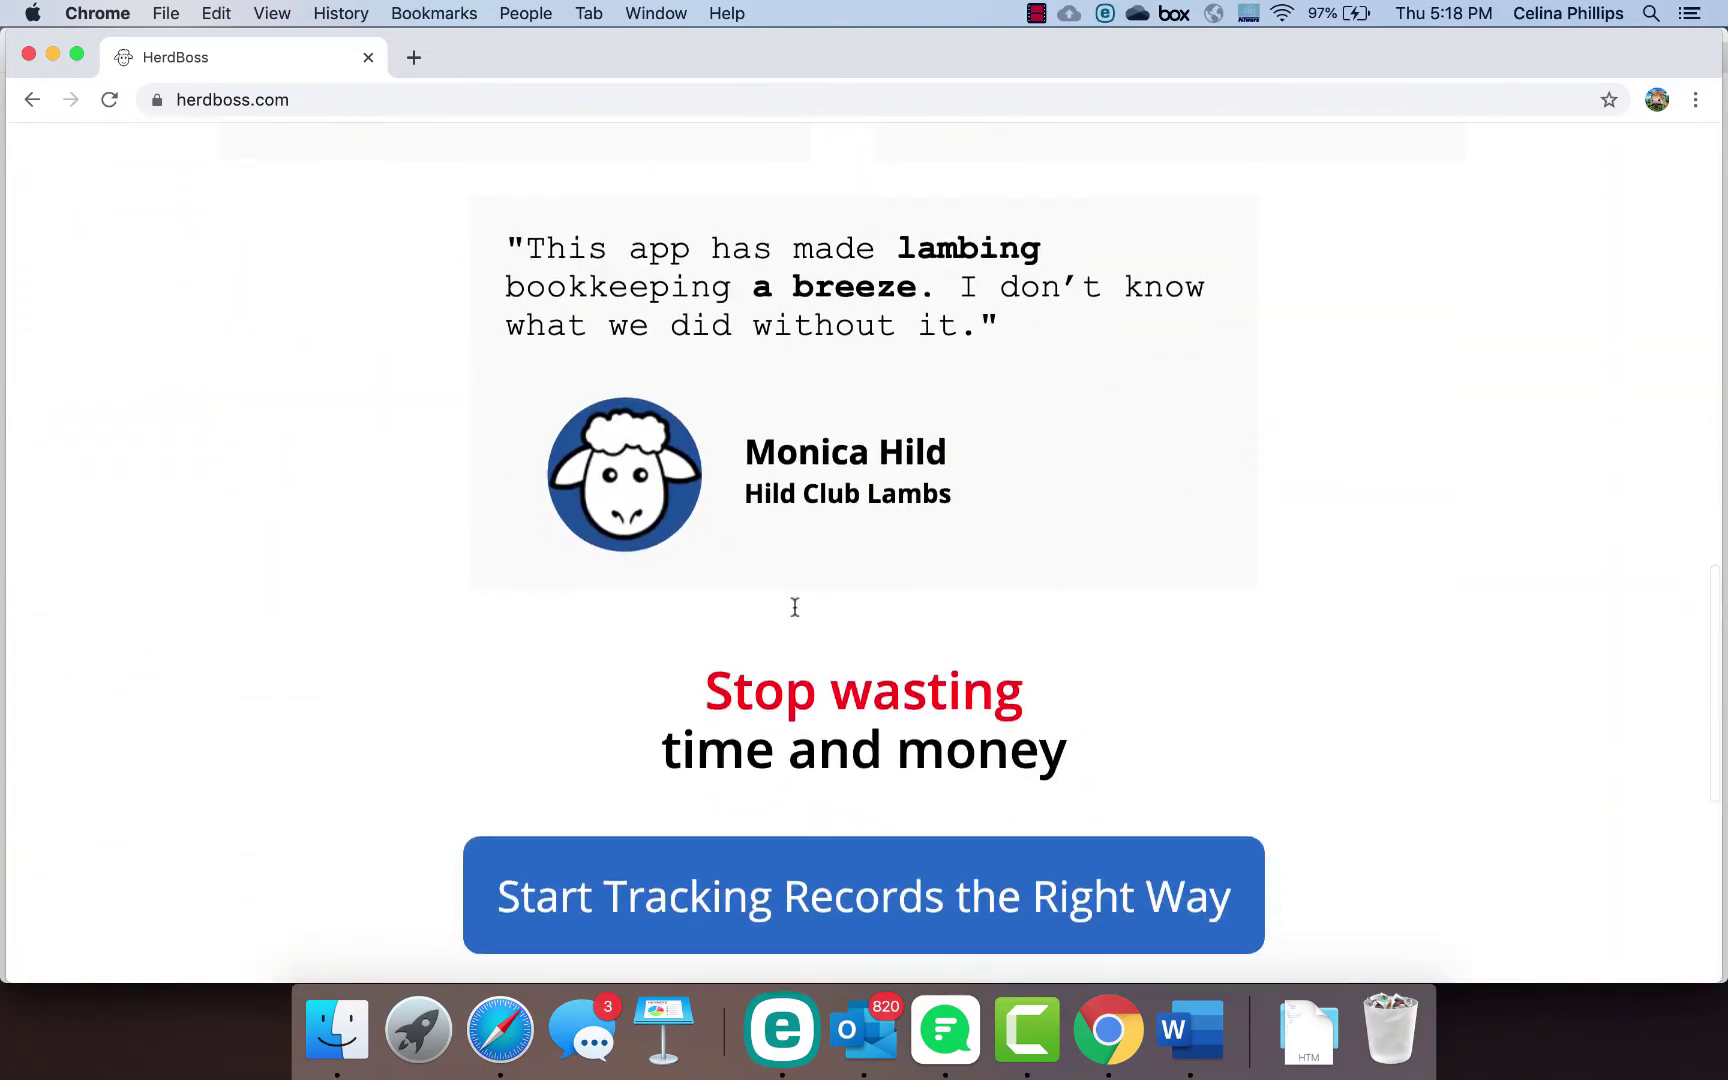
scroll(795, 610, "up", 15)
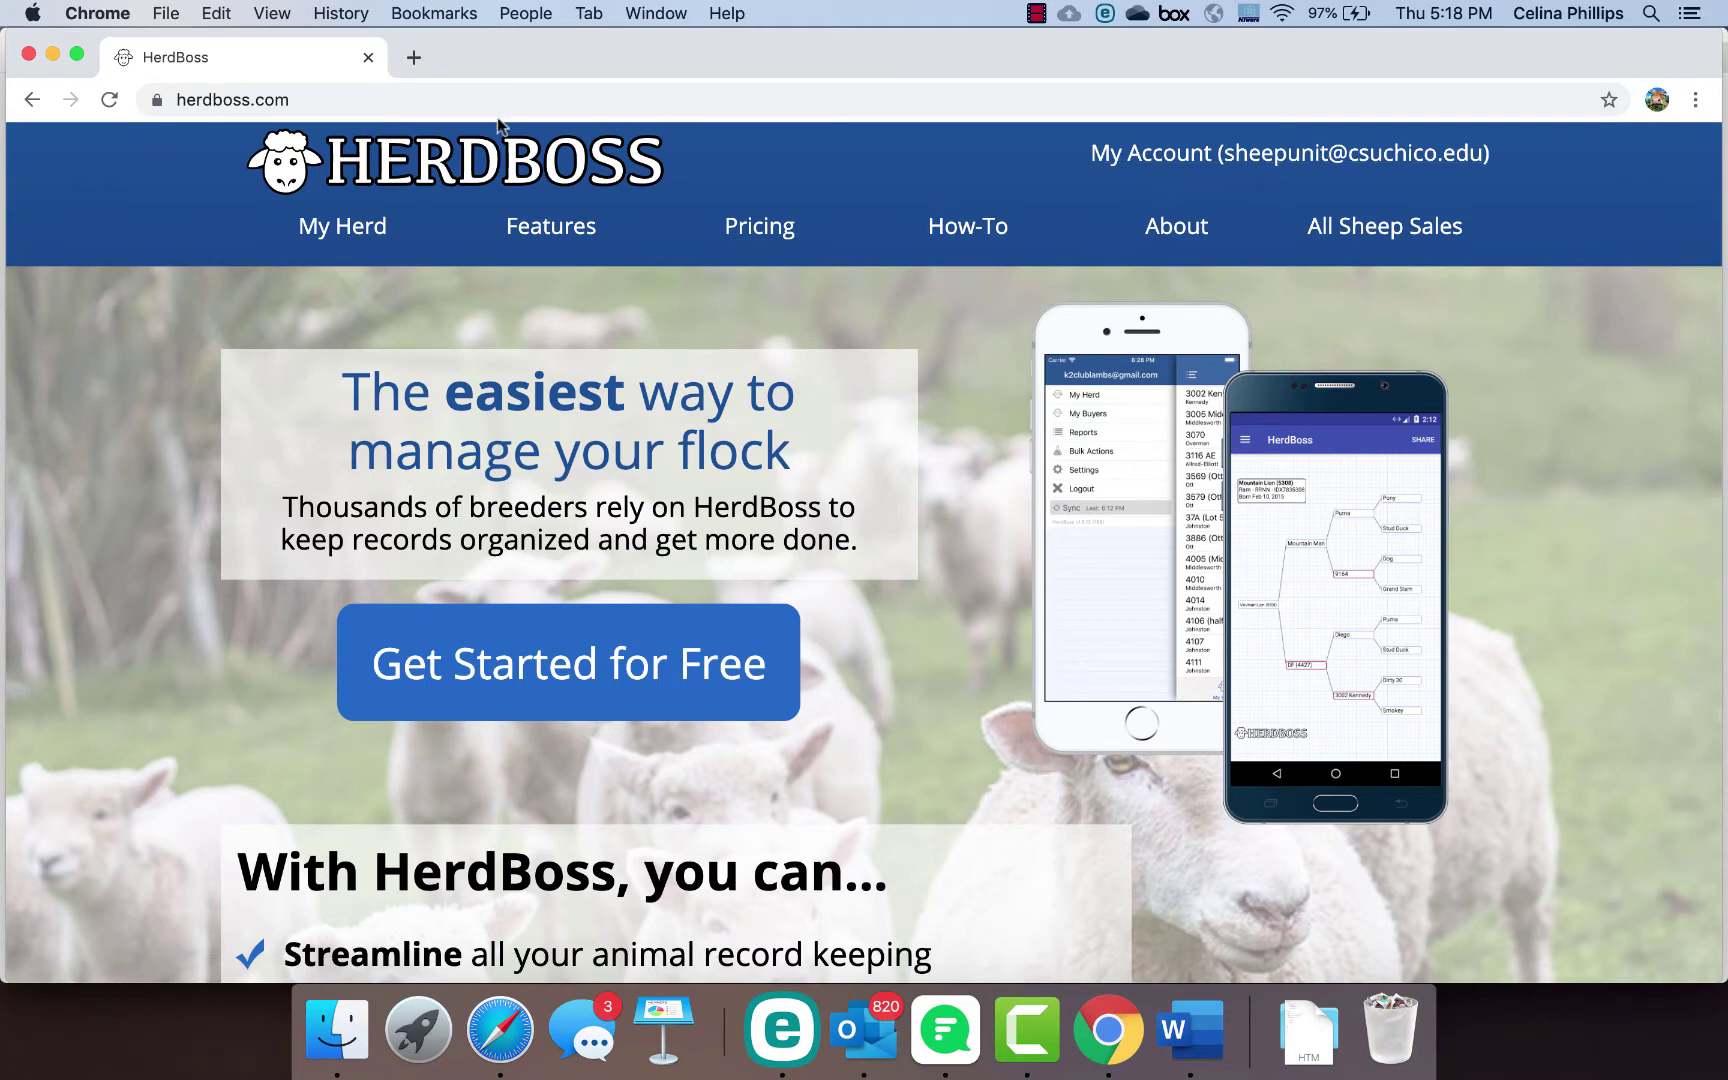
Step: Open My Account, then My Herd, and review the empty Adding New Sheep form before returning
left_click(1200, 158)
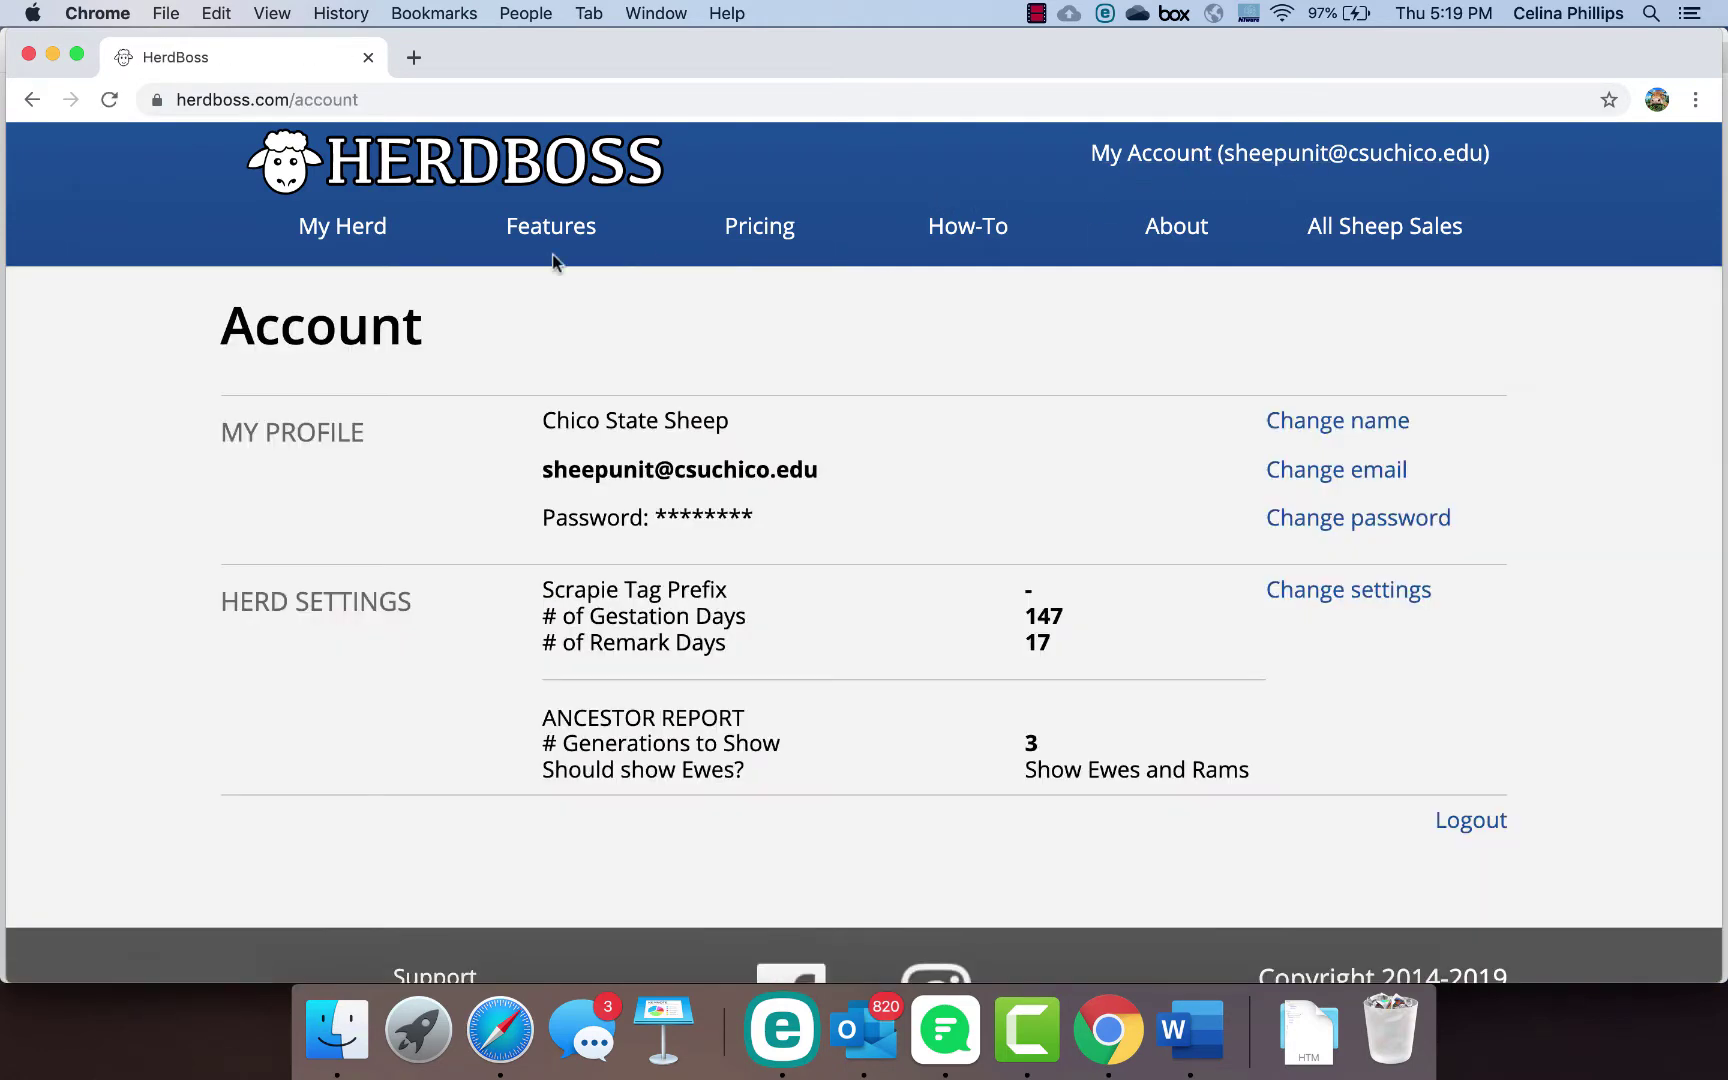
left_click(358, 237)
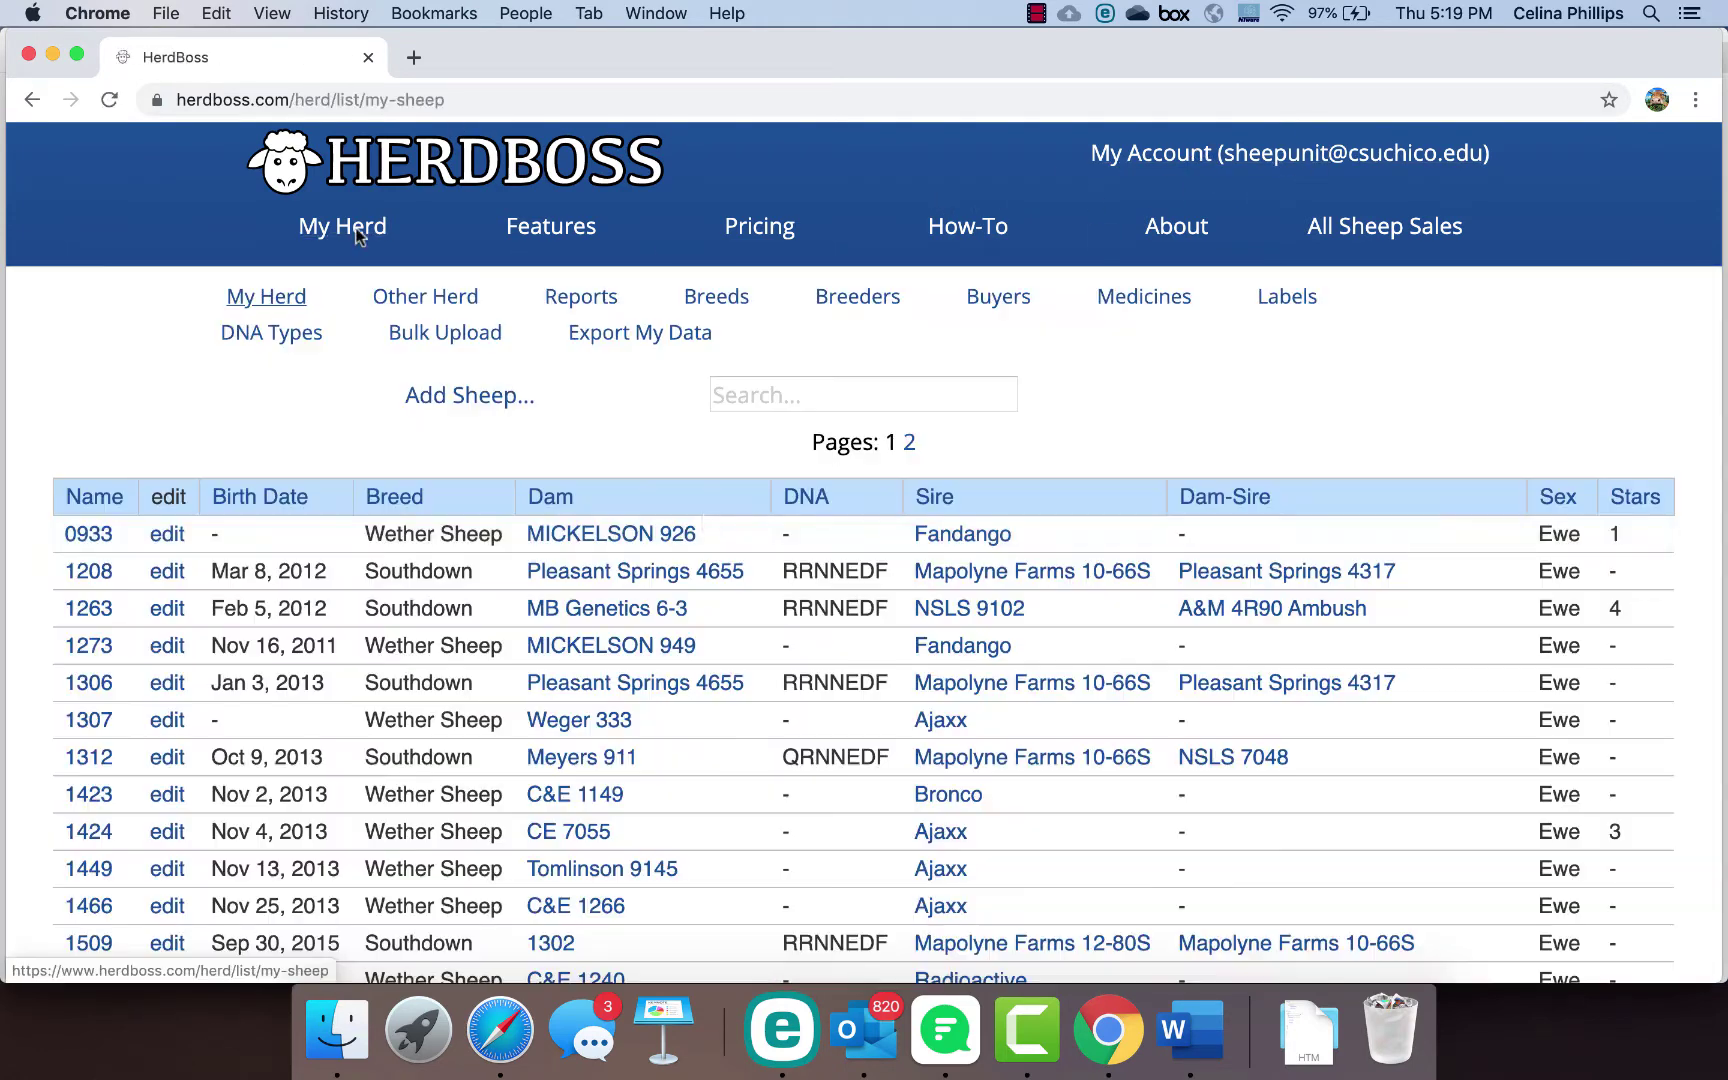
left_click(470, 395)
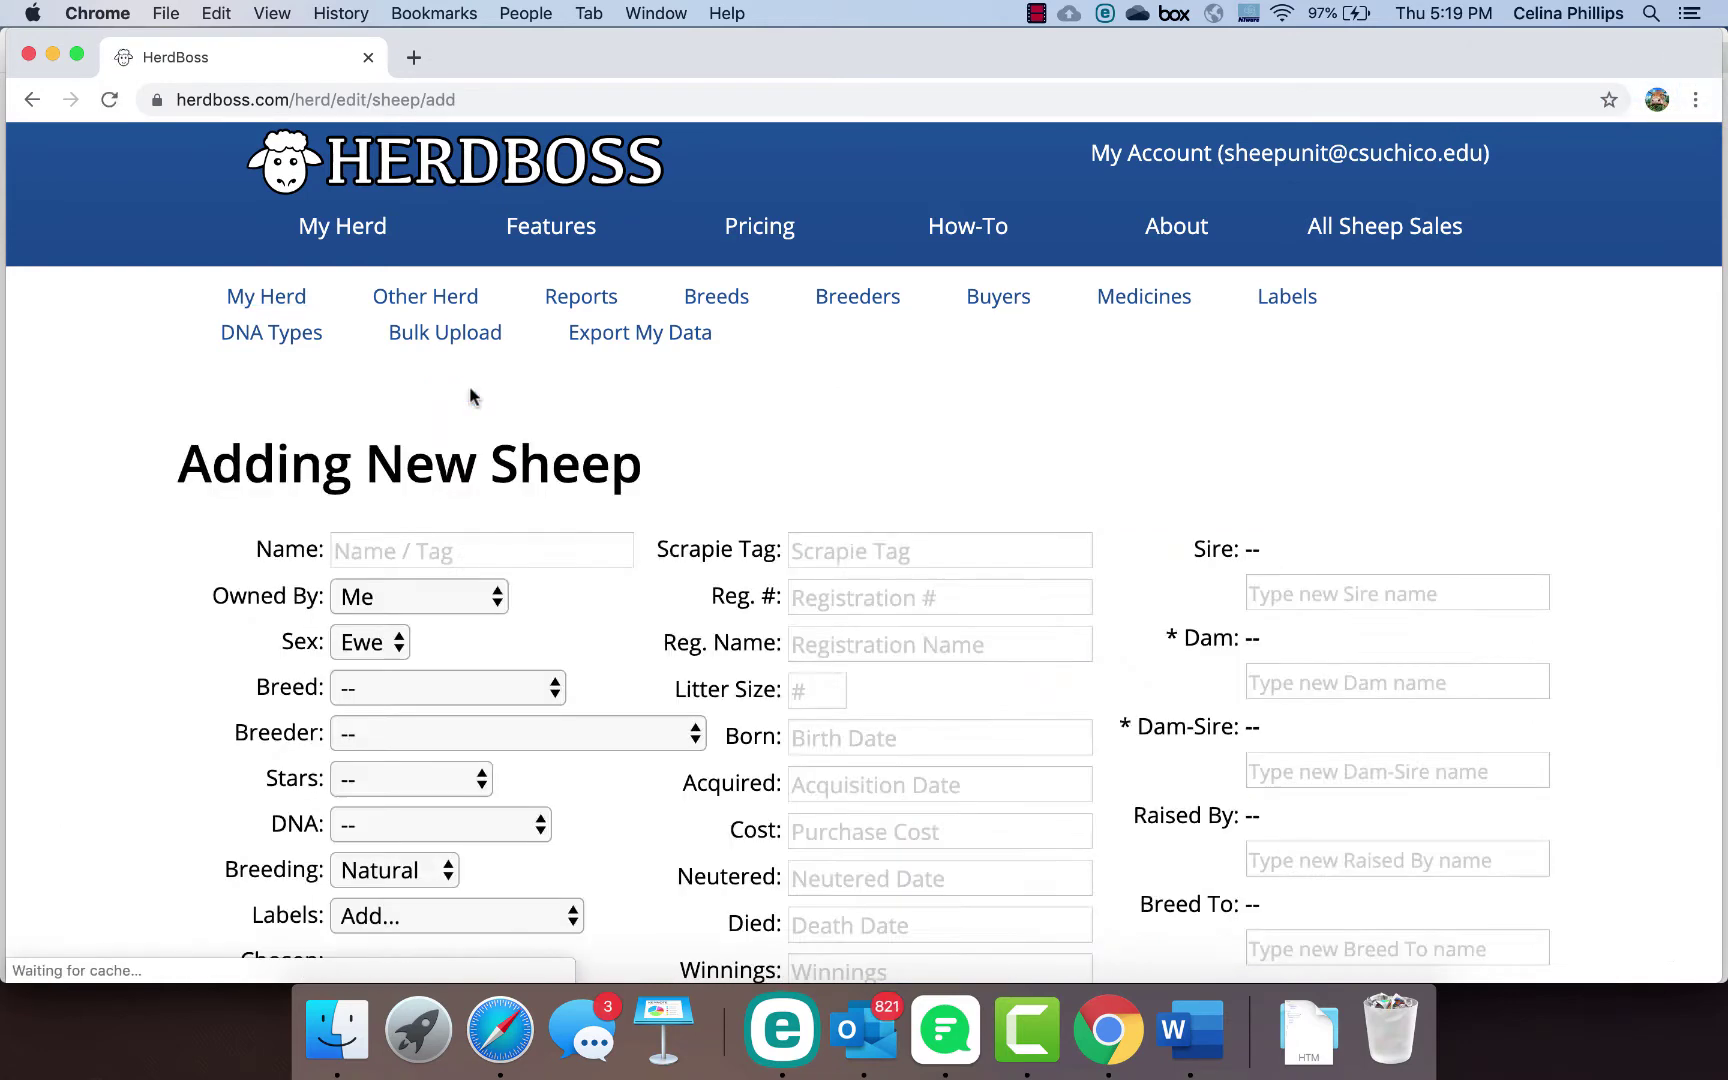
scroll(680, 620, "down", 5)
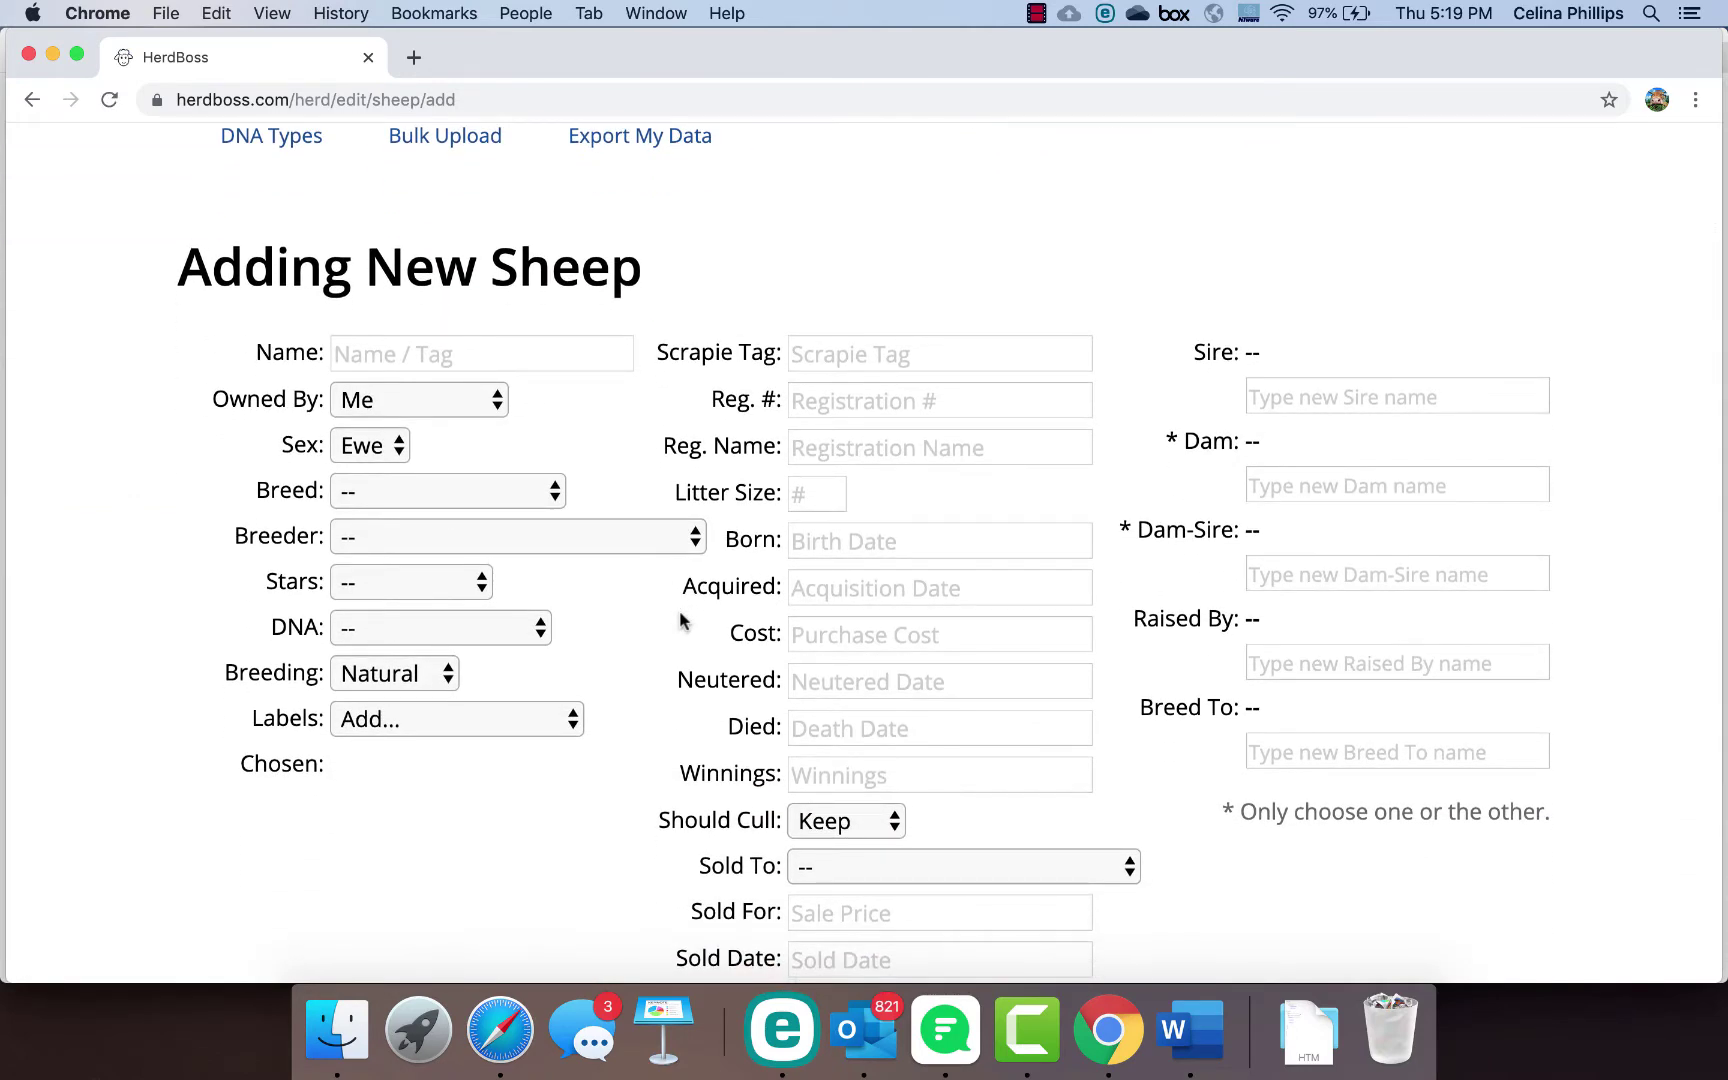
scroll(680, 620, "up", 5)
left_click(262, 292)
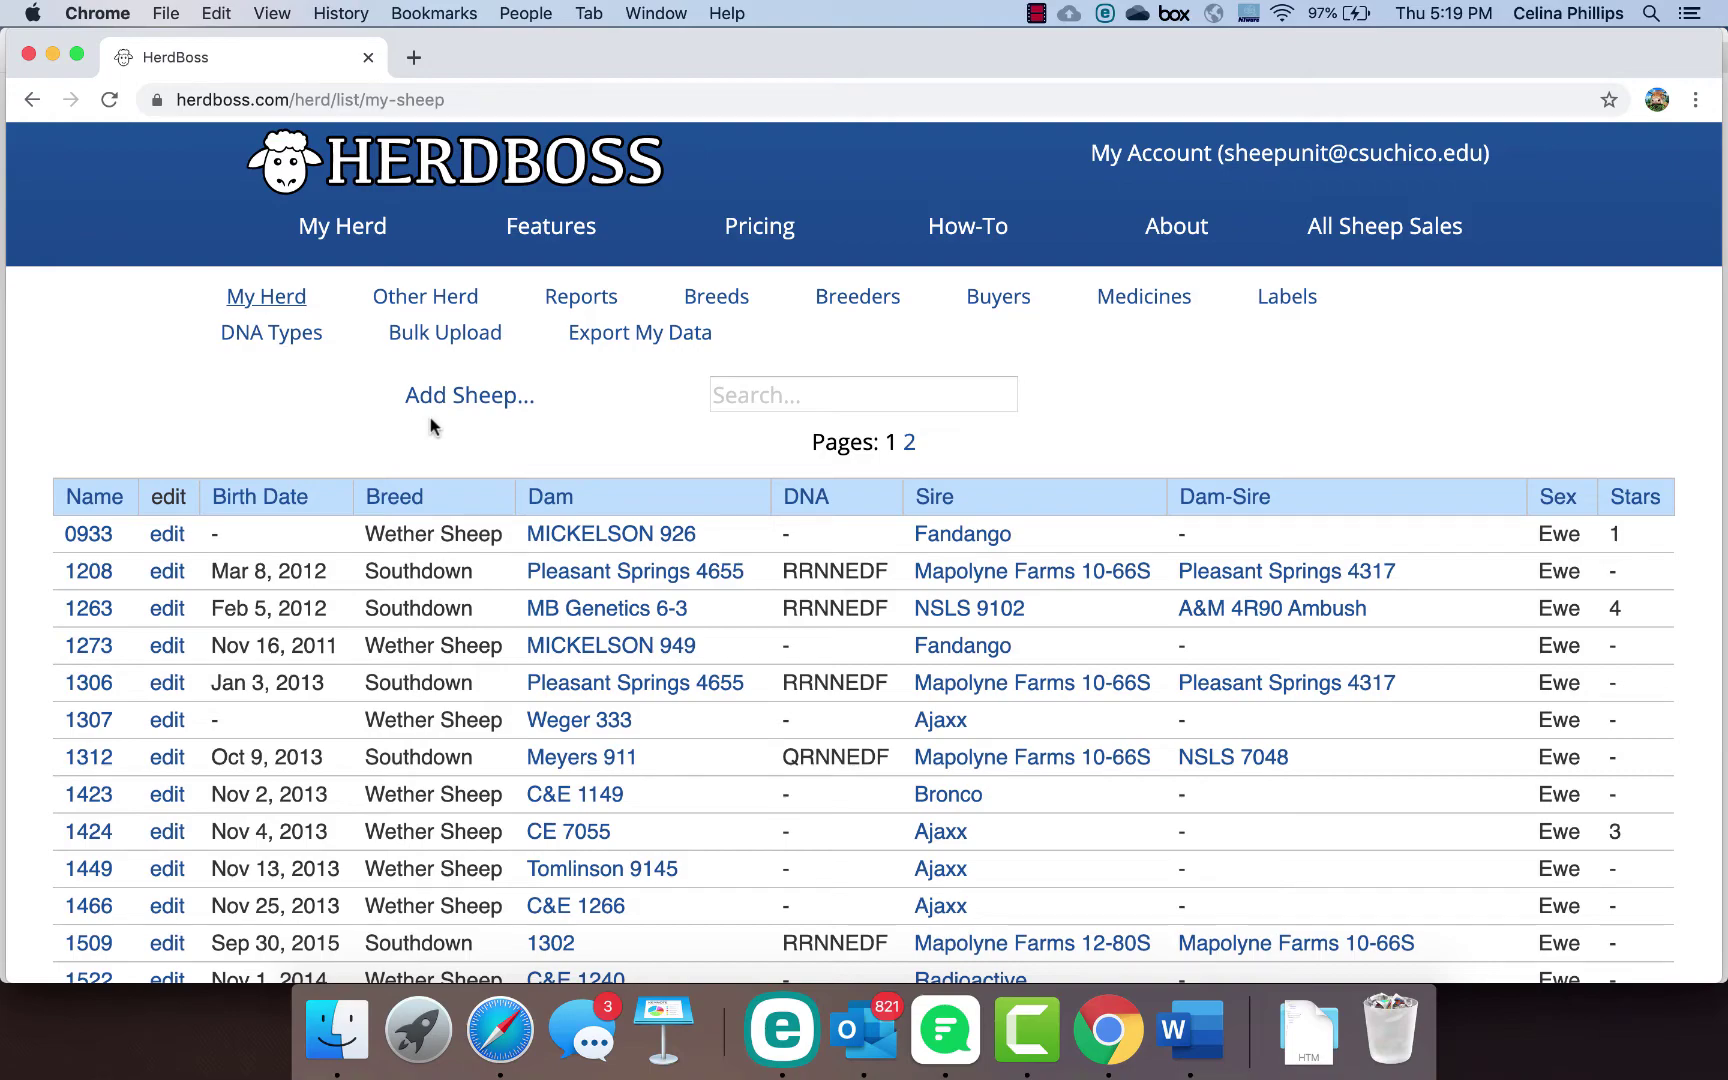
Step: In Word, type 'Theory:', '2 herds -', 'MY HERD' and 'OTHER HERD' on separate lines
key("ctrl+Up")
left_click(424, 366)
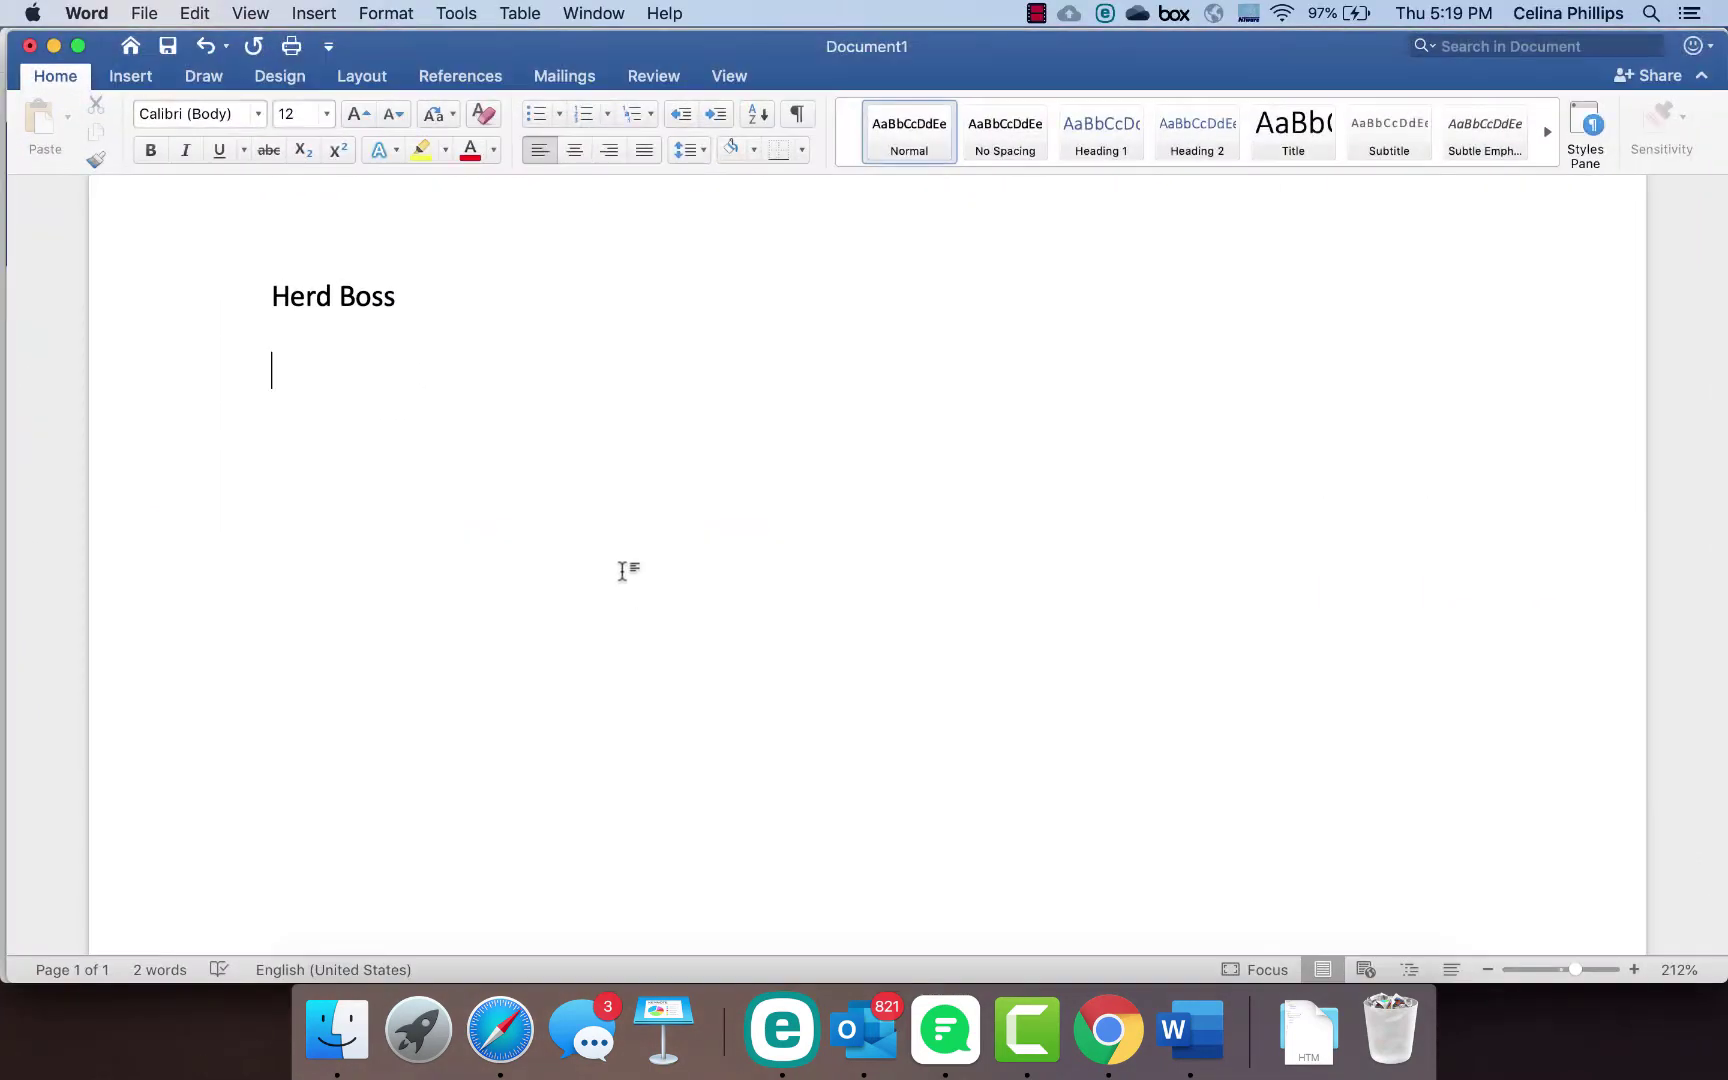
type("Theory:")
key("Return")
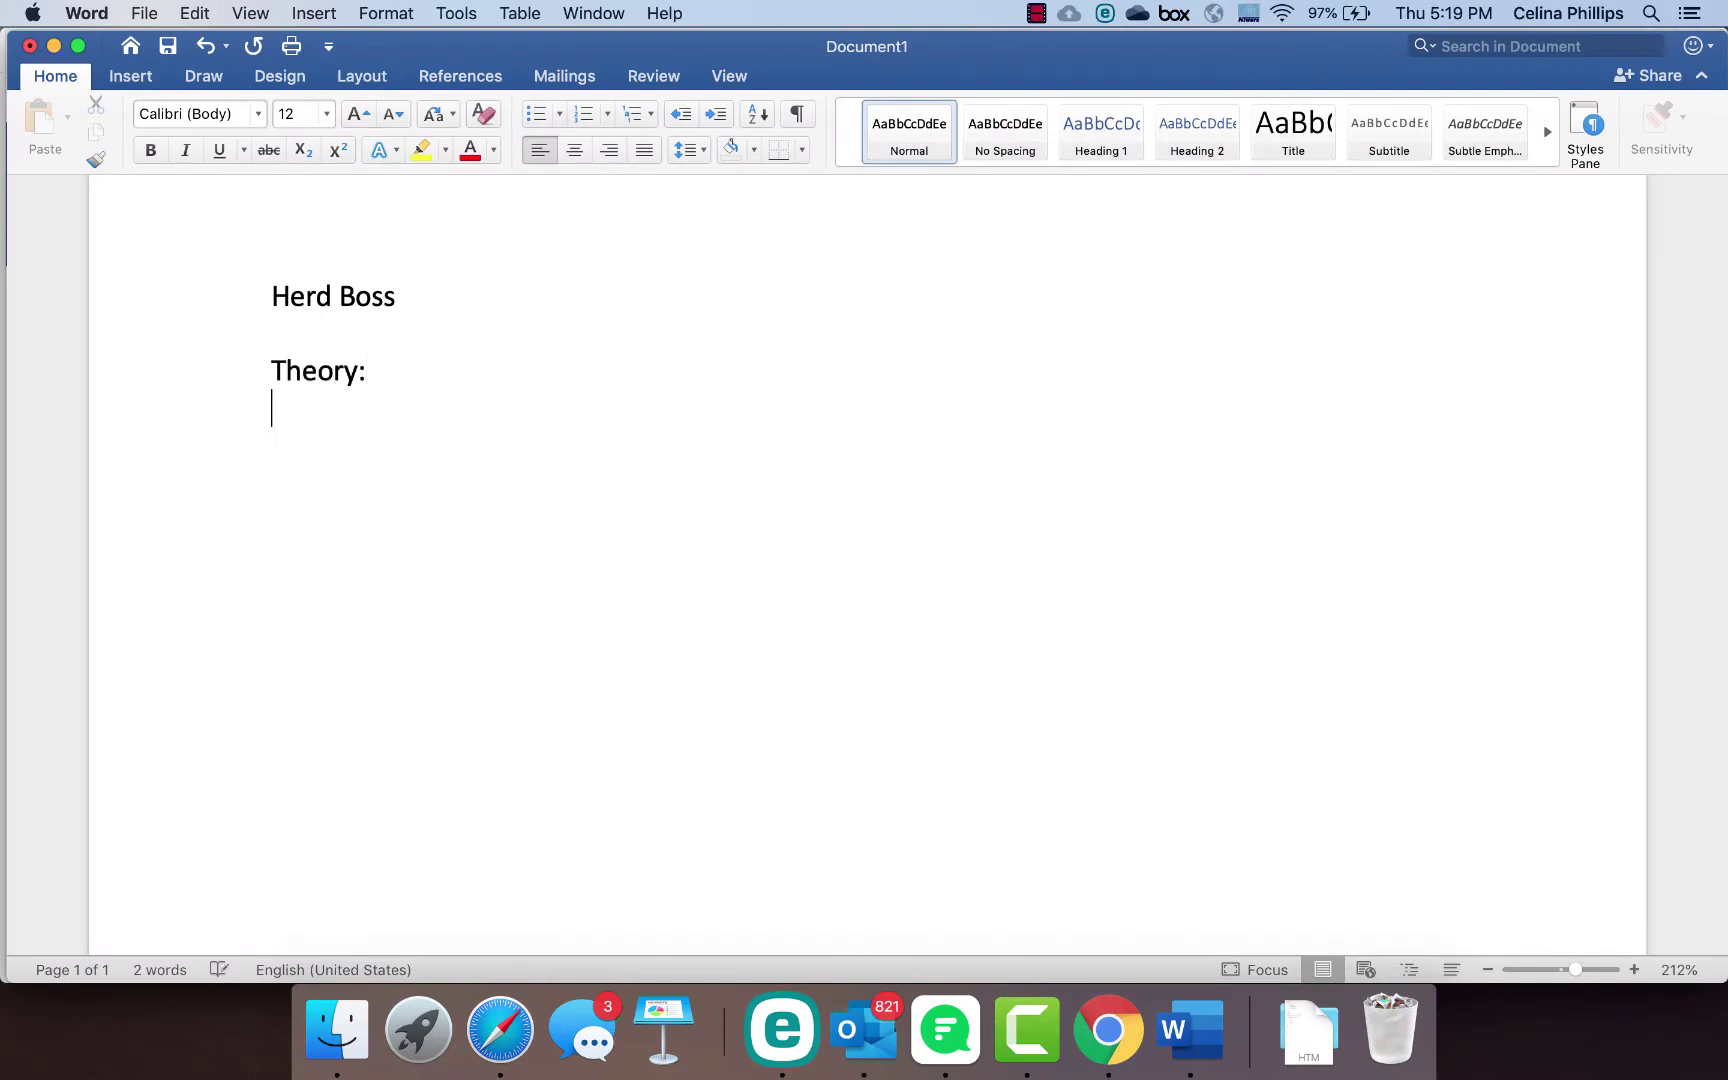
type("2 herds ")
type("-")
key("Return")
type("HE")
key("BackSpace")
key("BackSpace")
type("MY")
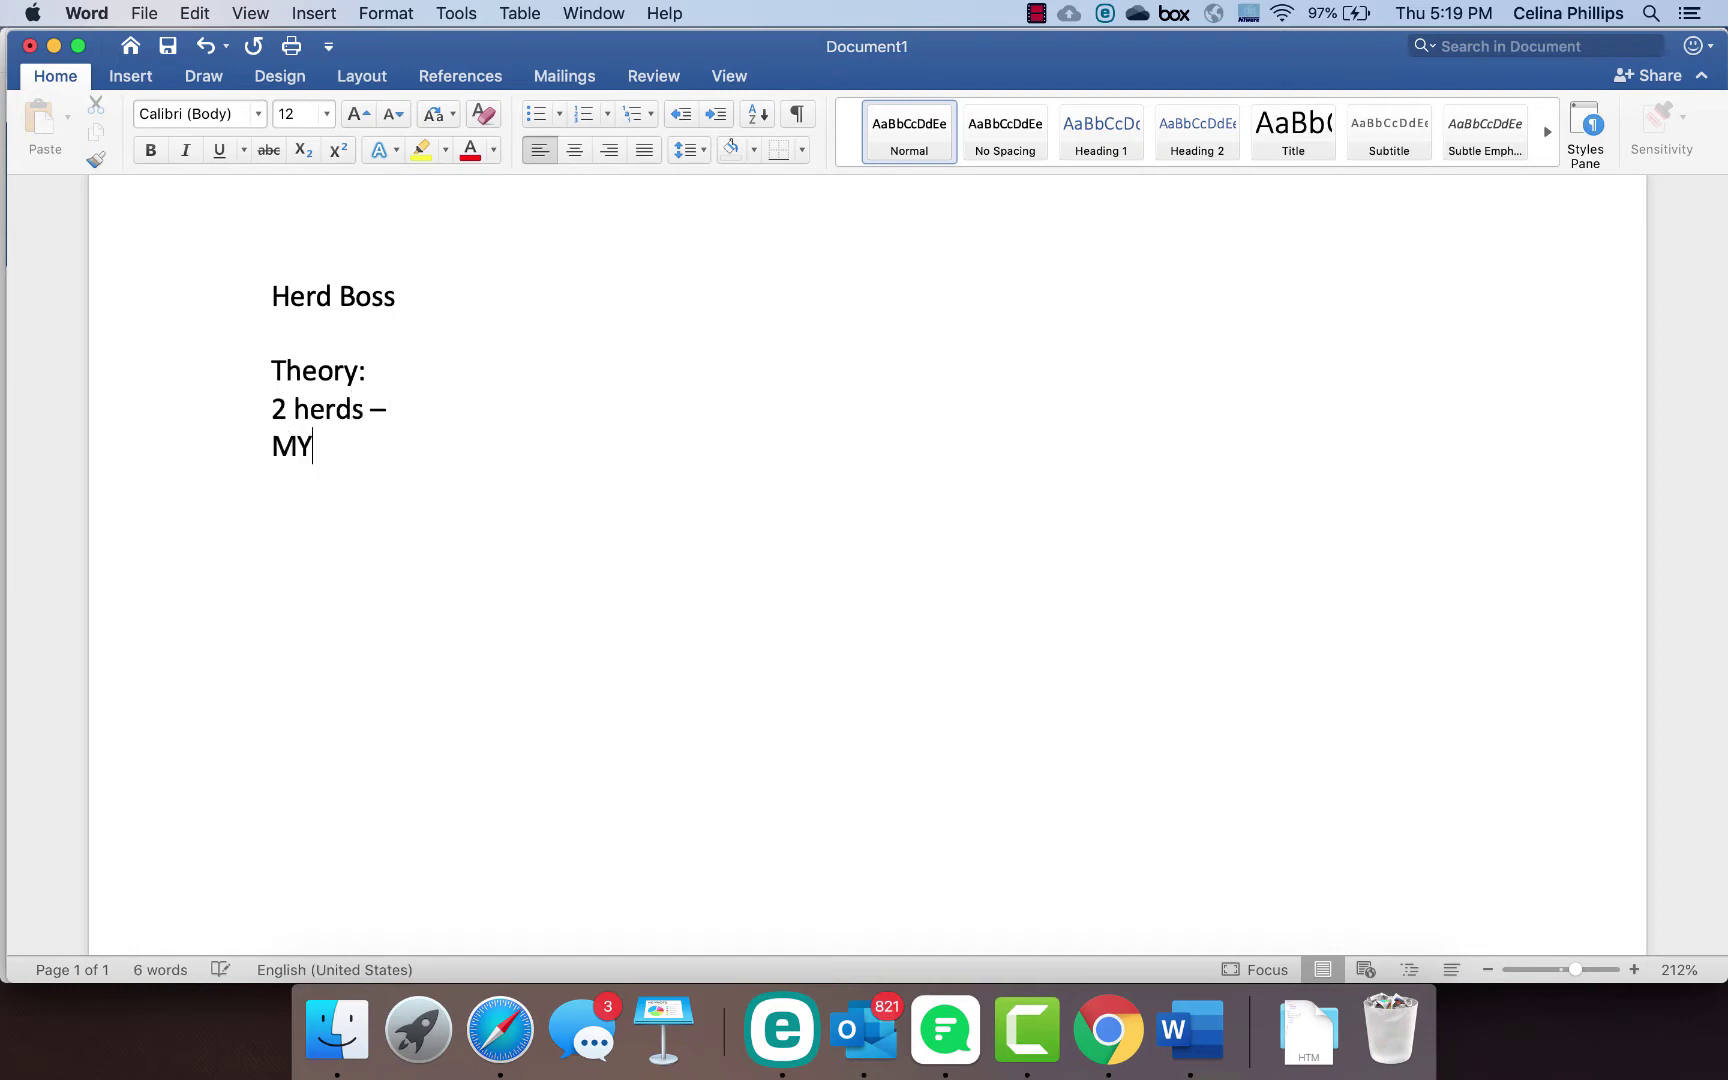
type(" HERD")
key("Return")
type("OTHE")
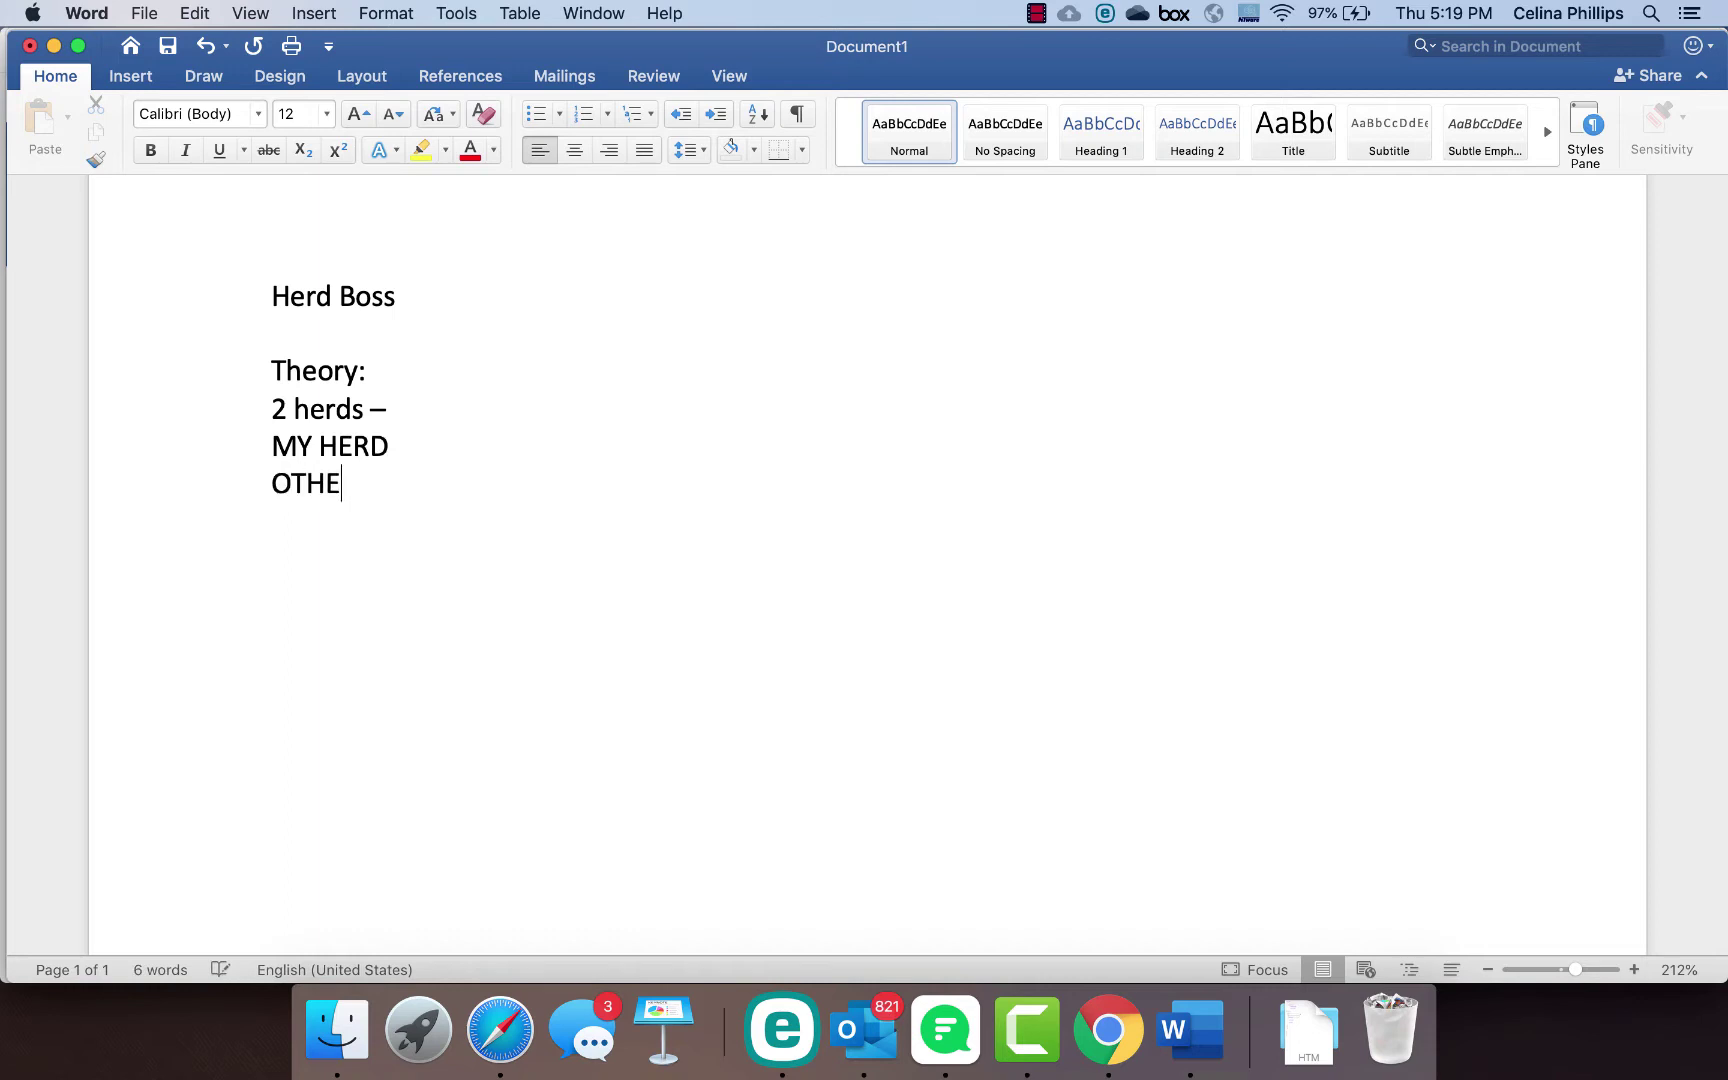
type("R HERD")
Step: Annotate MY HERD with '- current inventory' and OTHER HERD with '- reference animal, died, sold'
left_click(452, 438)
type("- cu")
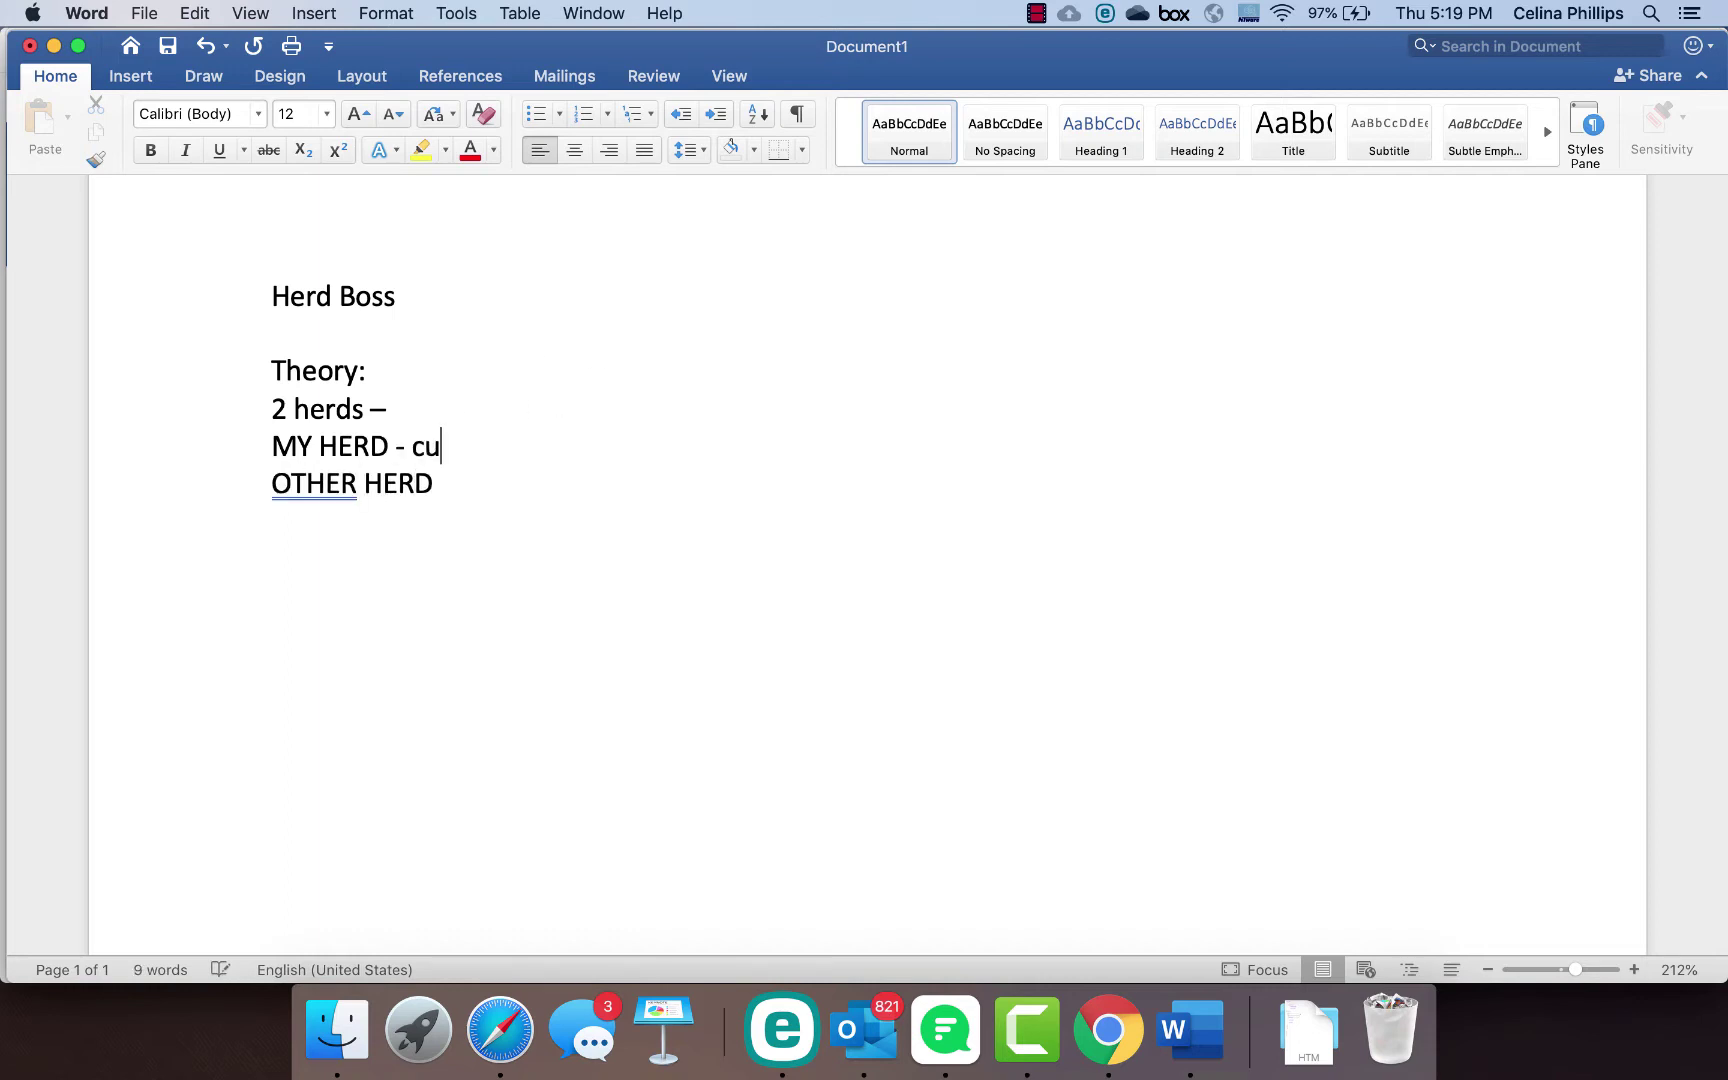
type("rrent inve")
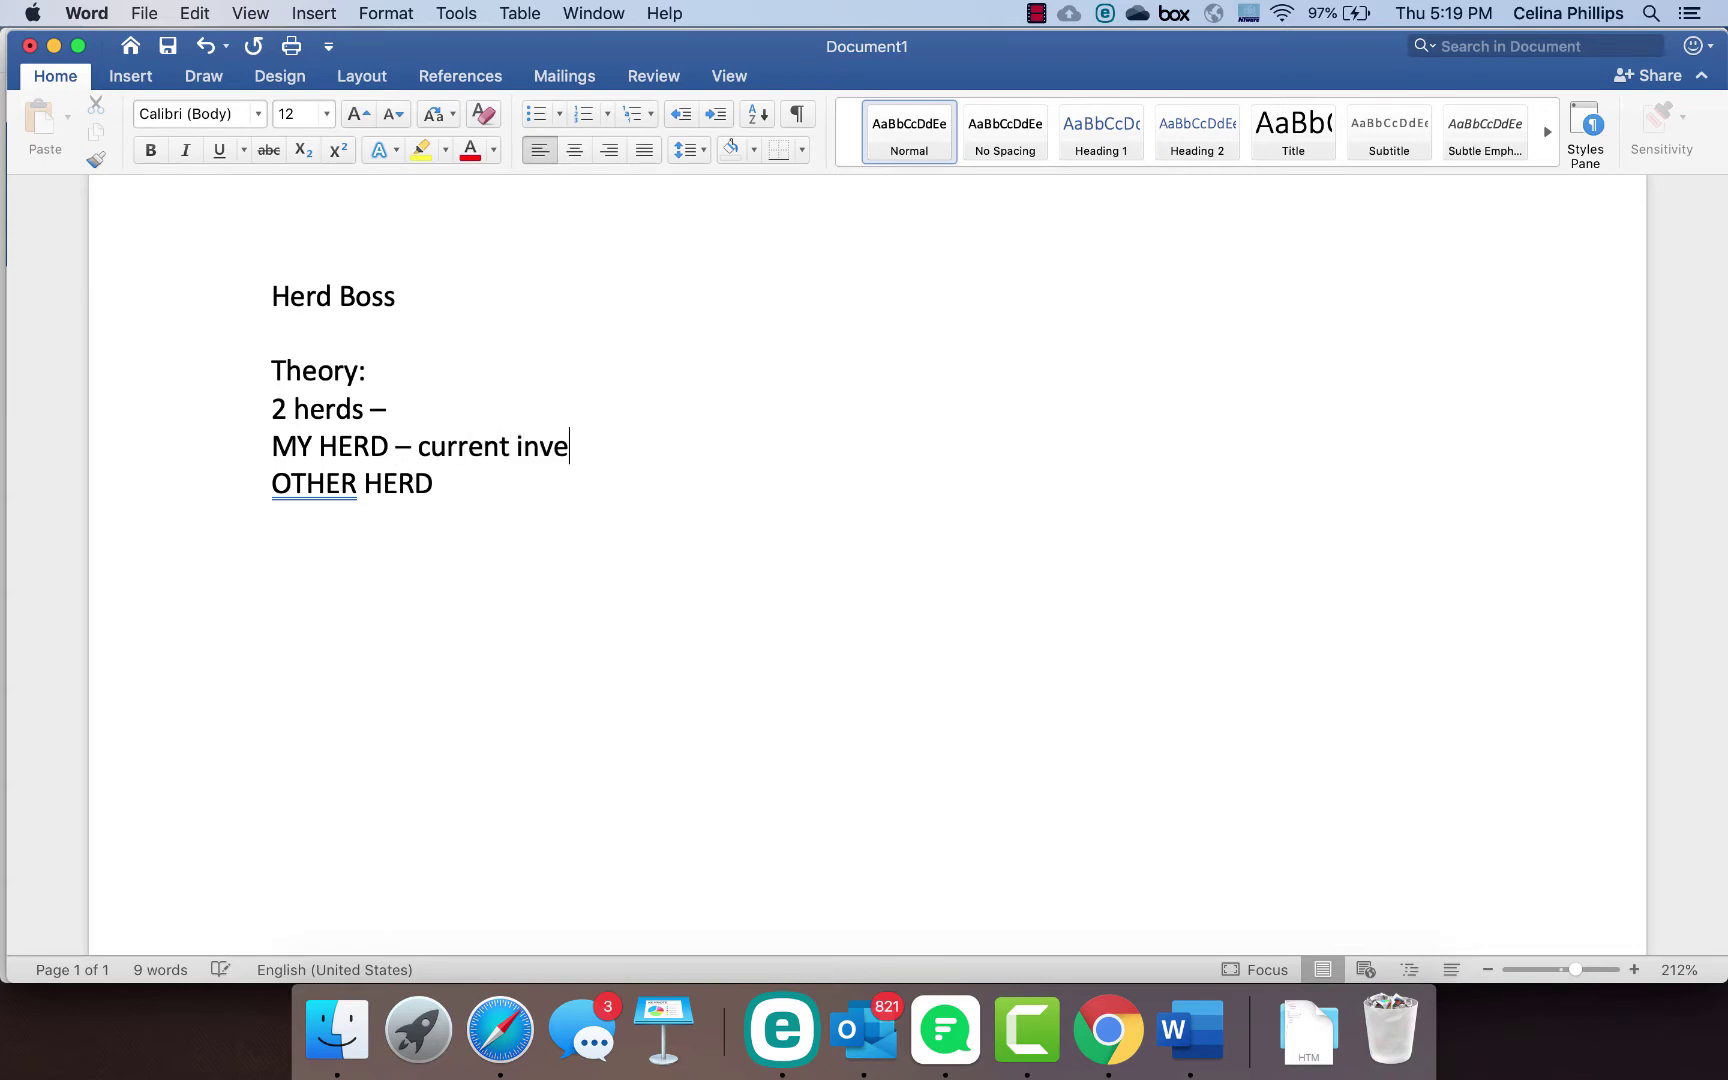
type("ntory")
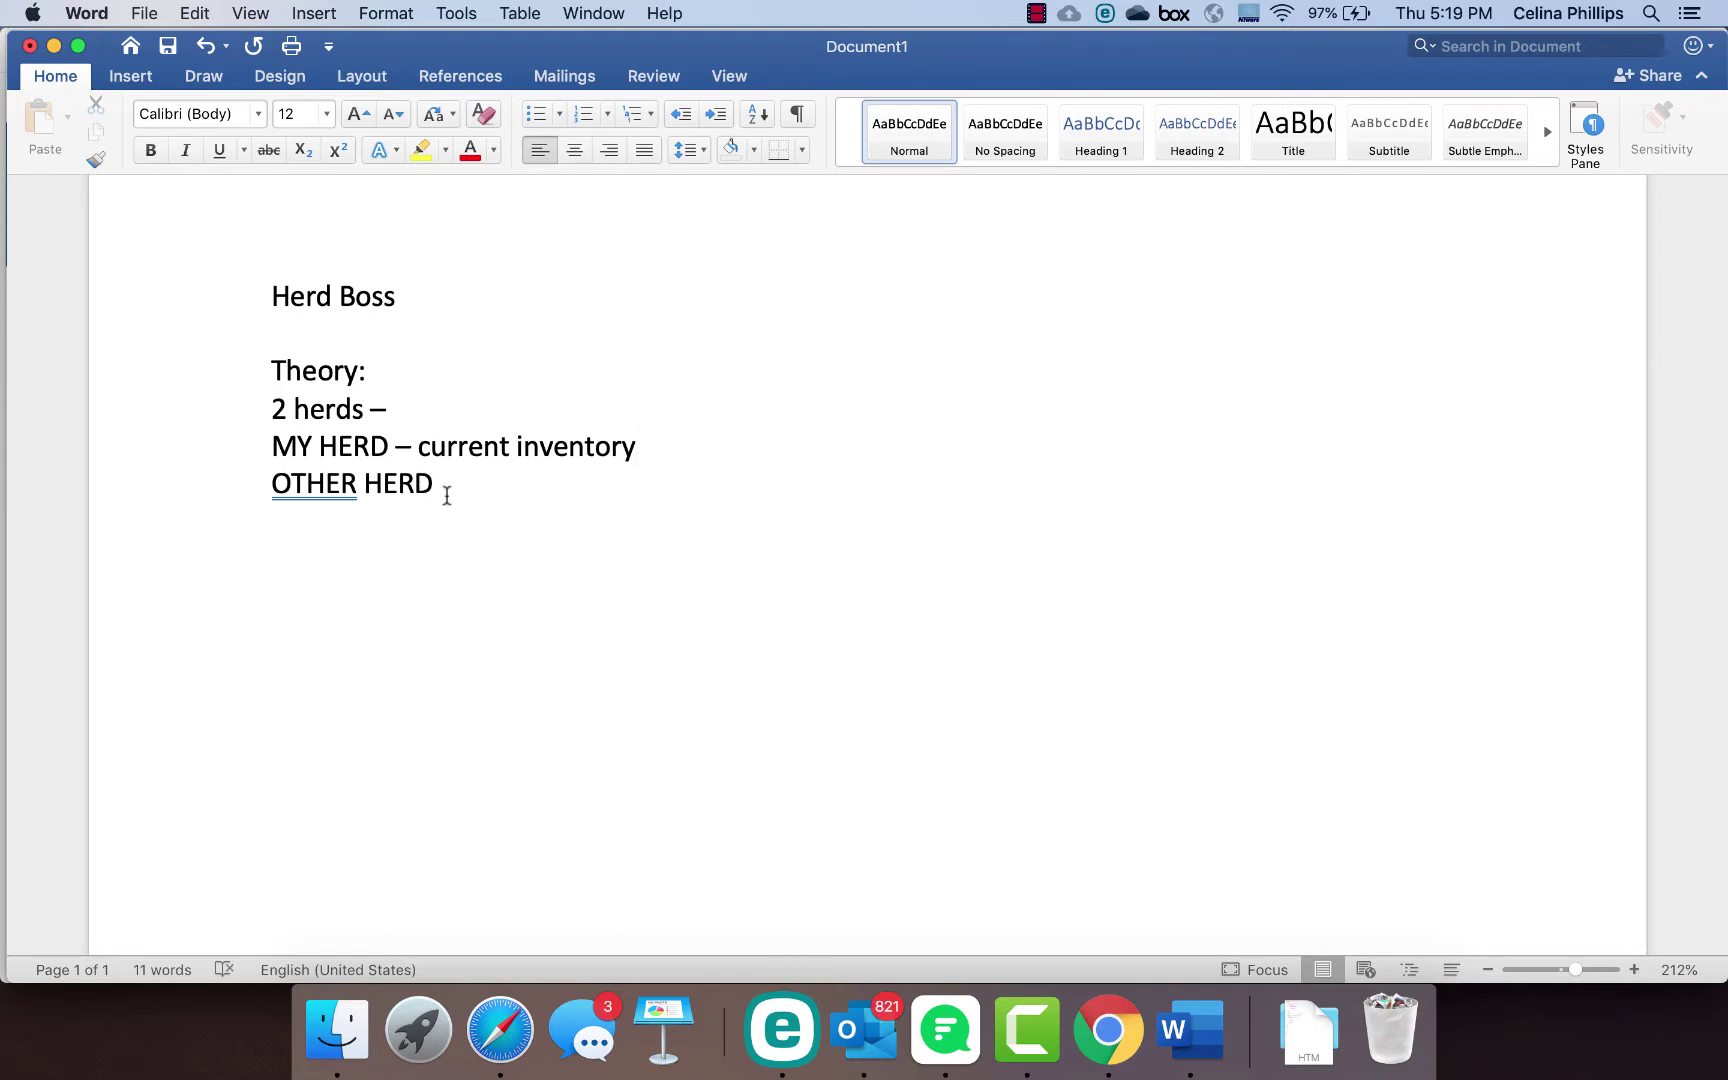
left_click(454, 489)
type("- referenc")
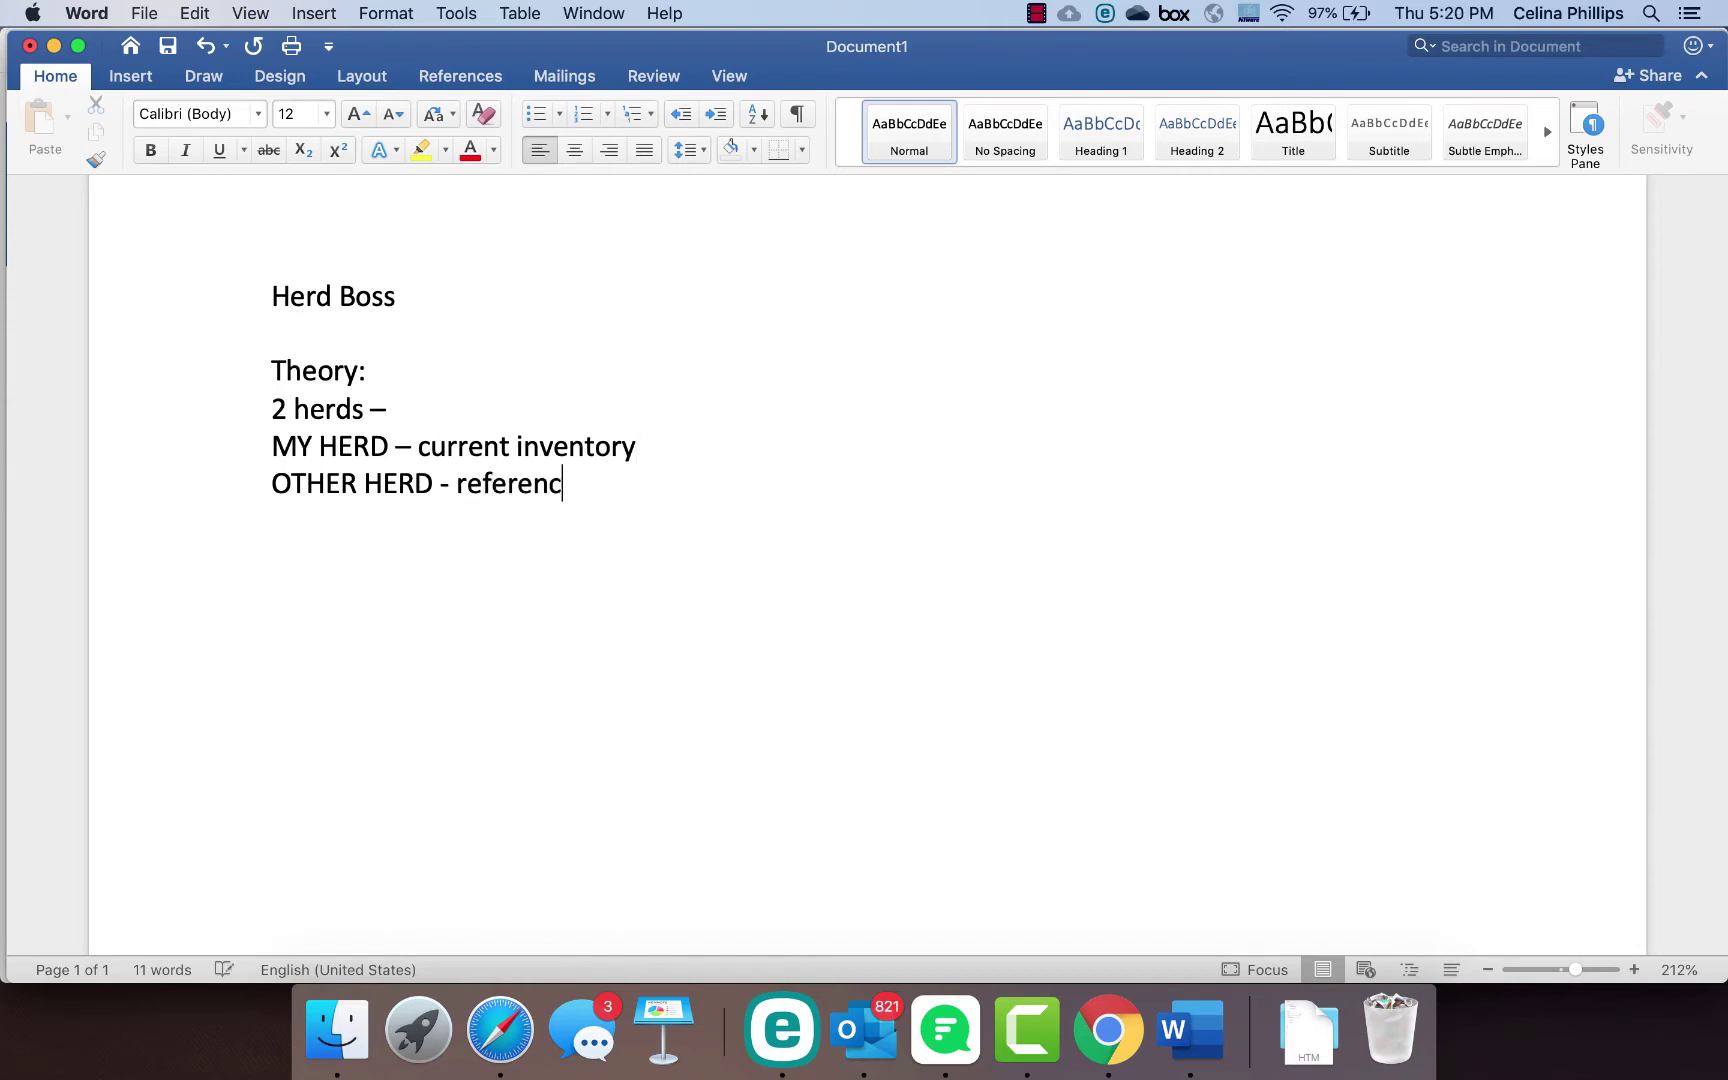
type("e animal, died")
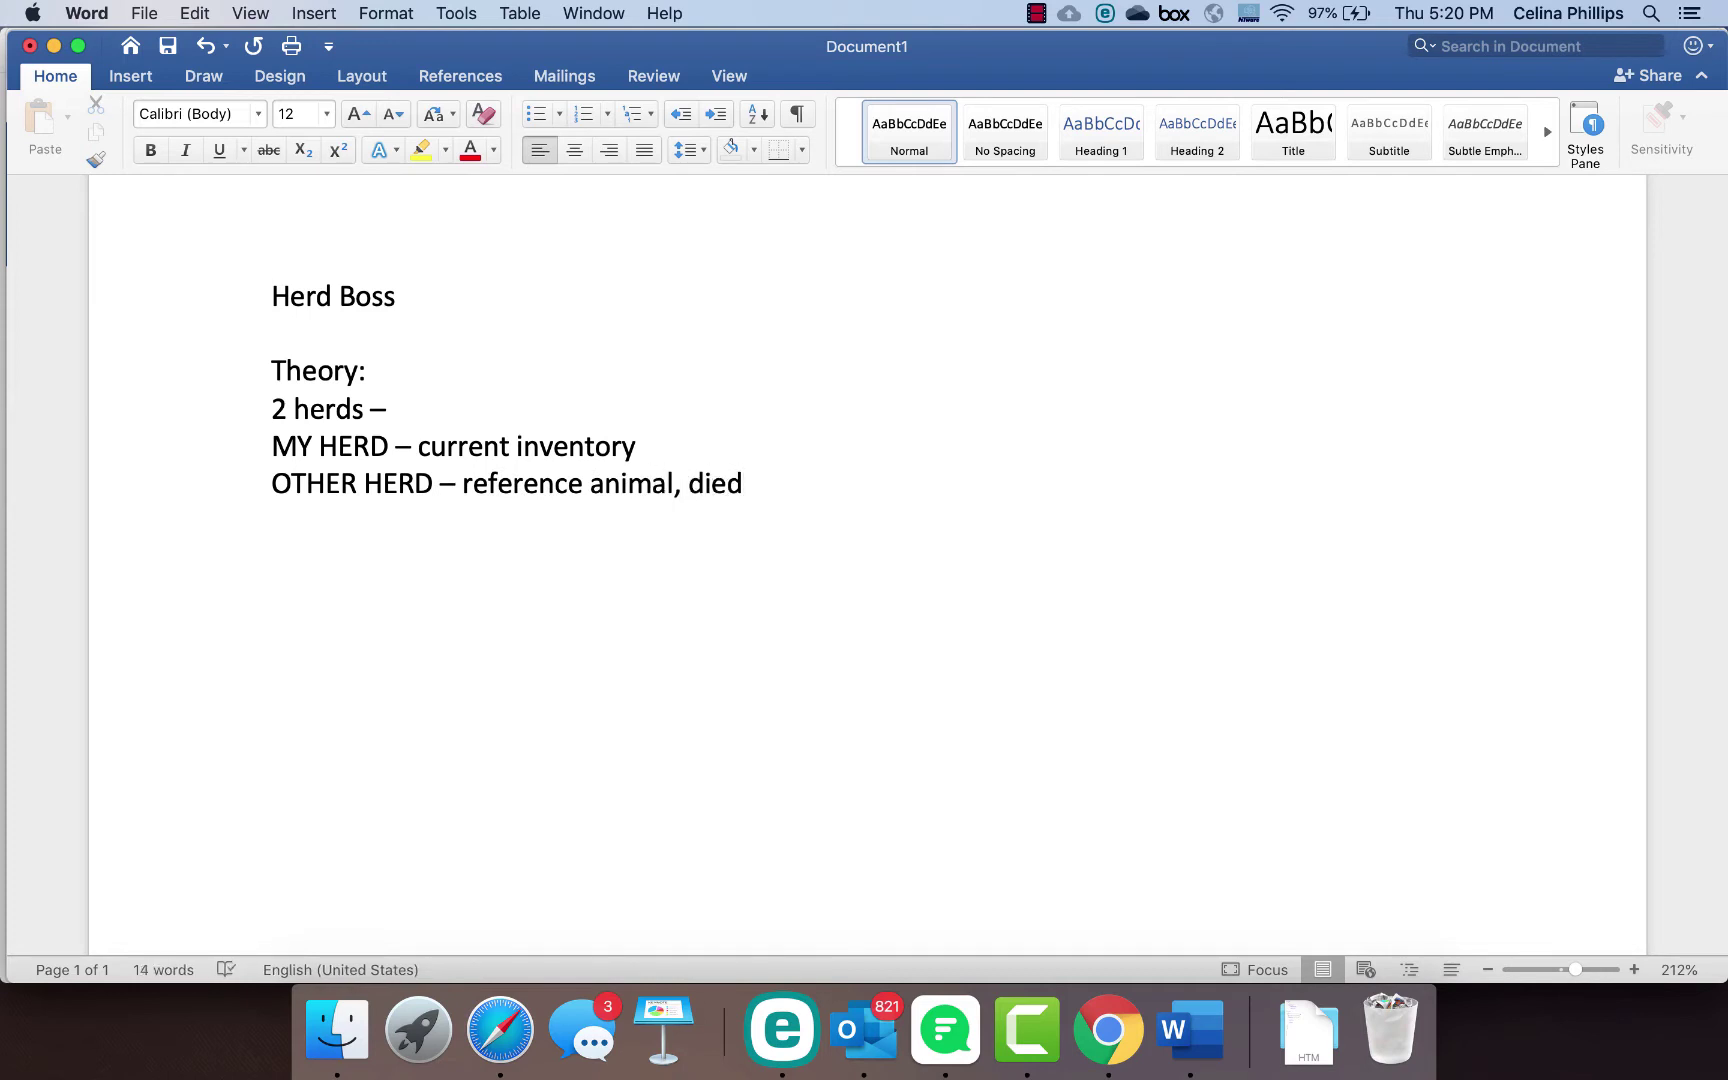
type(", sold")
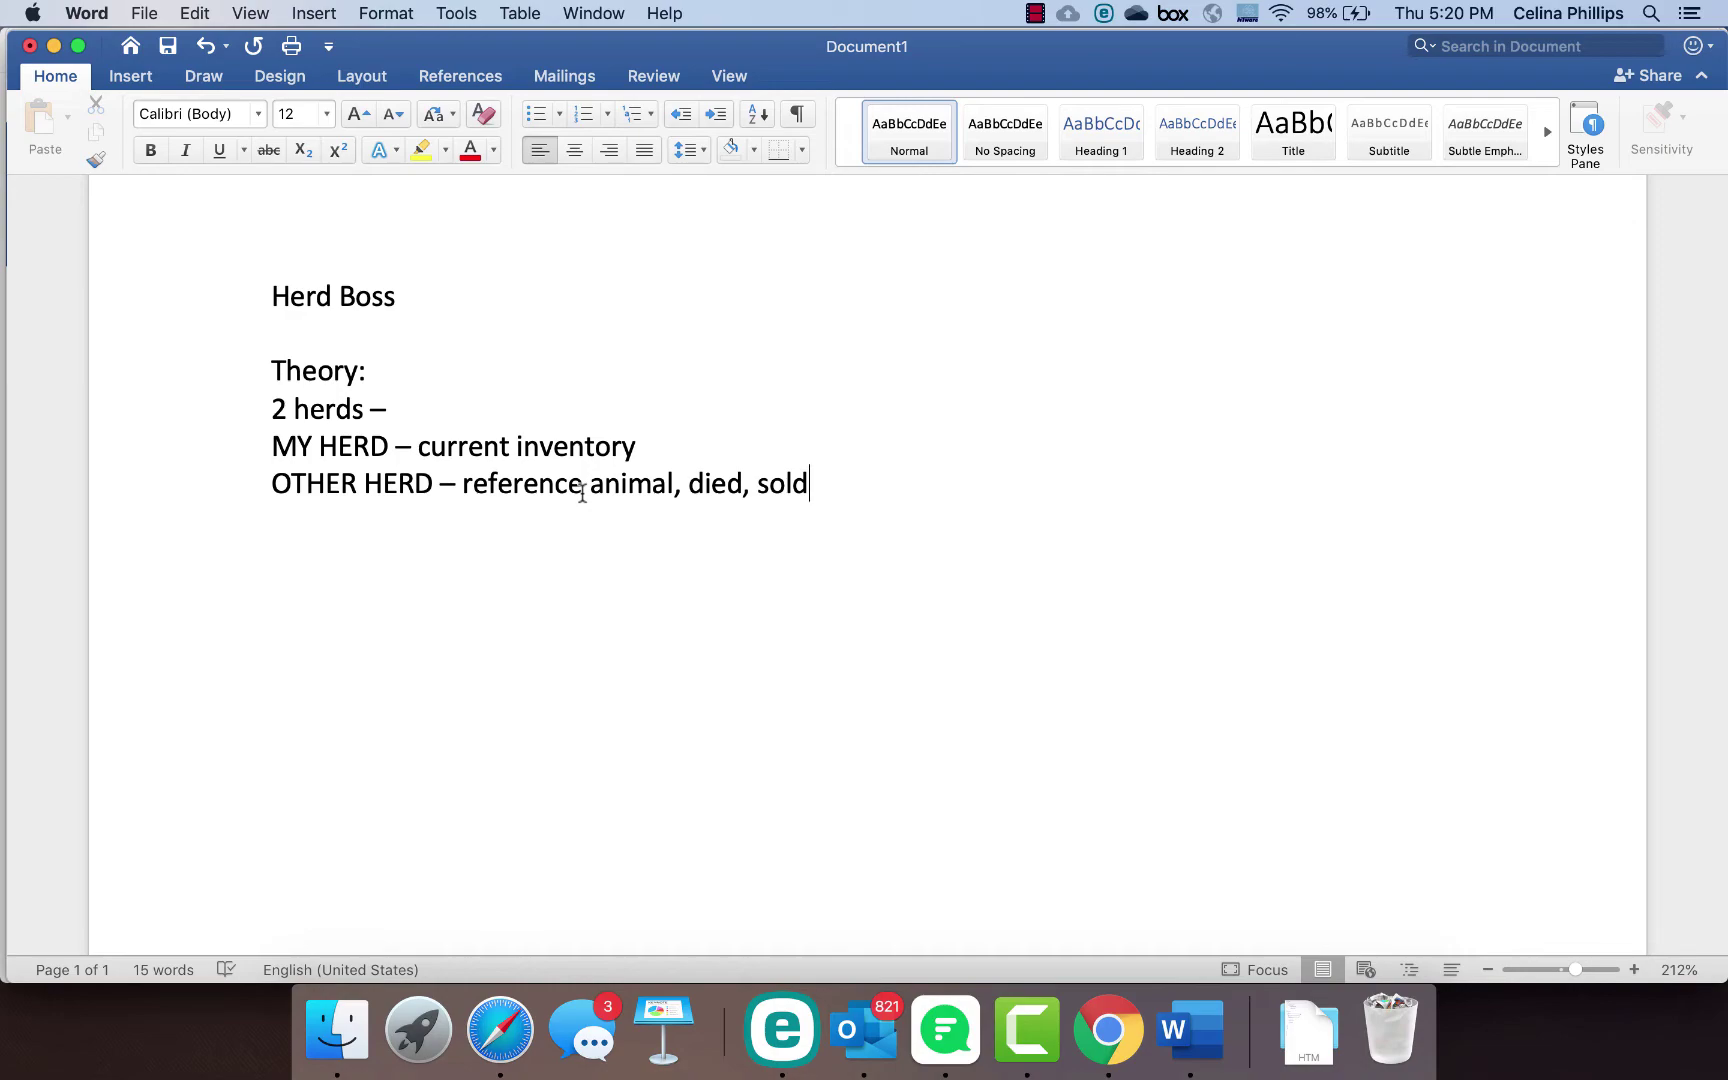
key("ctrl+Up")
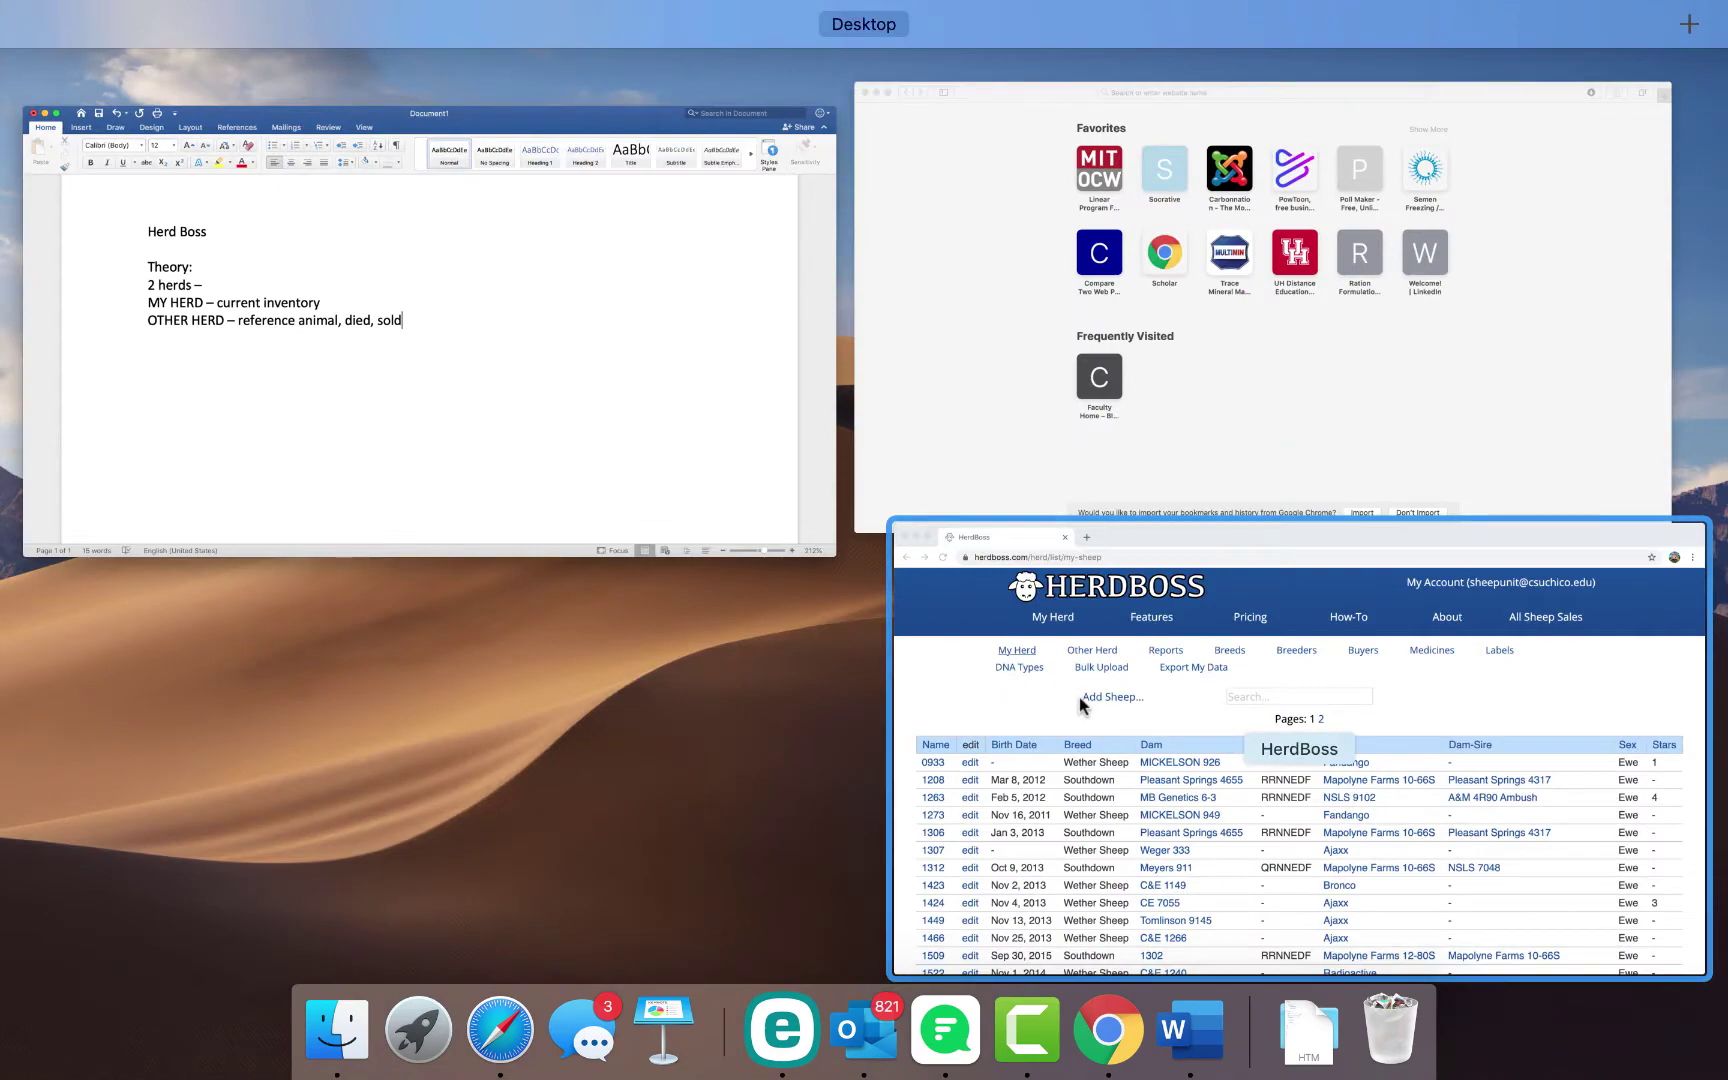
Step: Back in HerdBoss, glance at the Other Herd list, then return to and scroll the My Herd list
left_click(1085, 700)
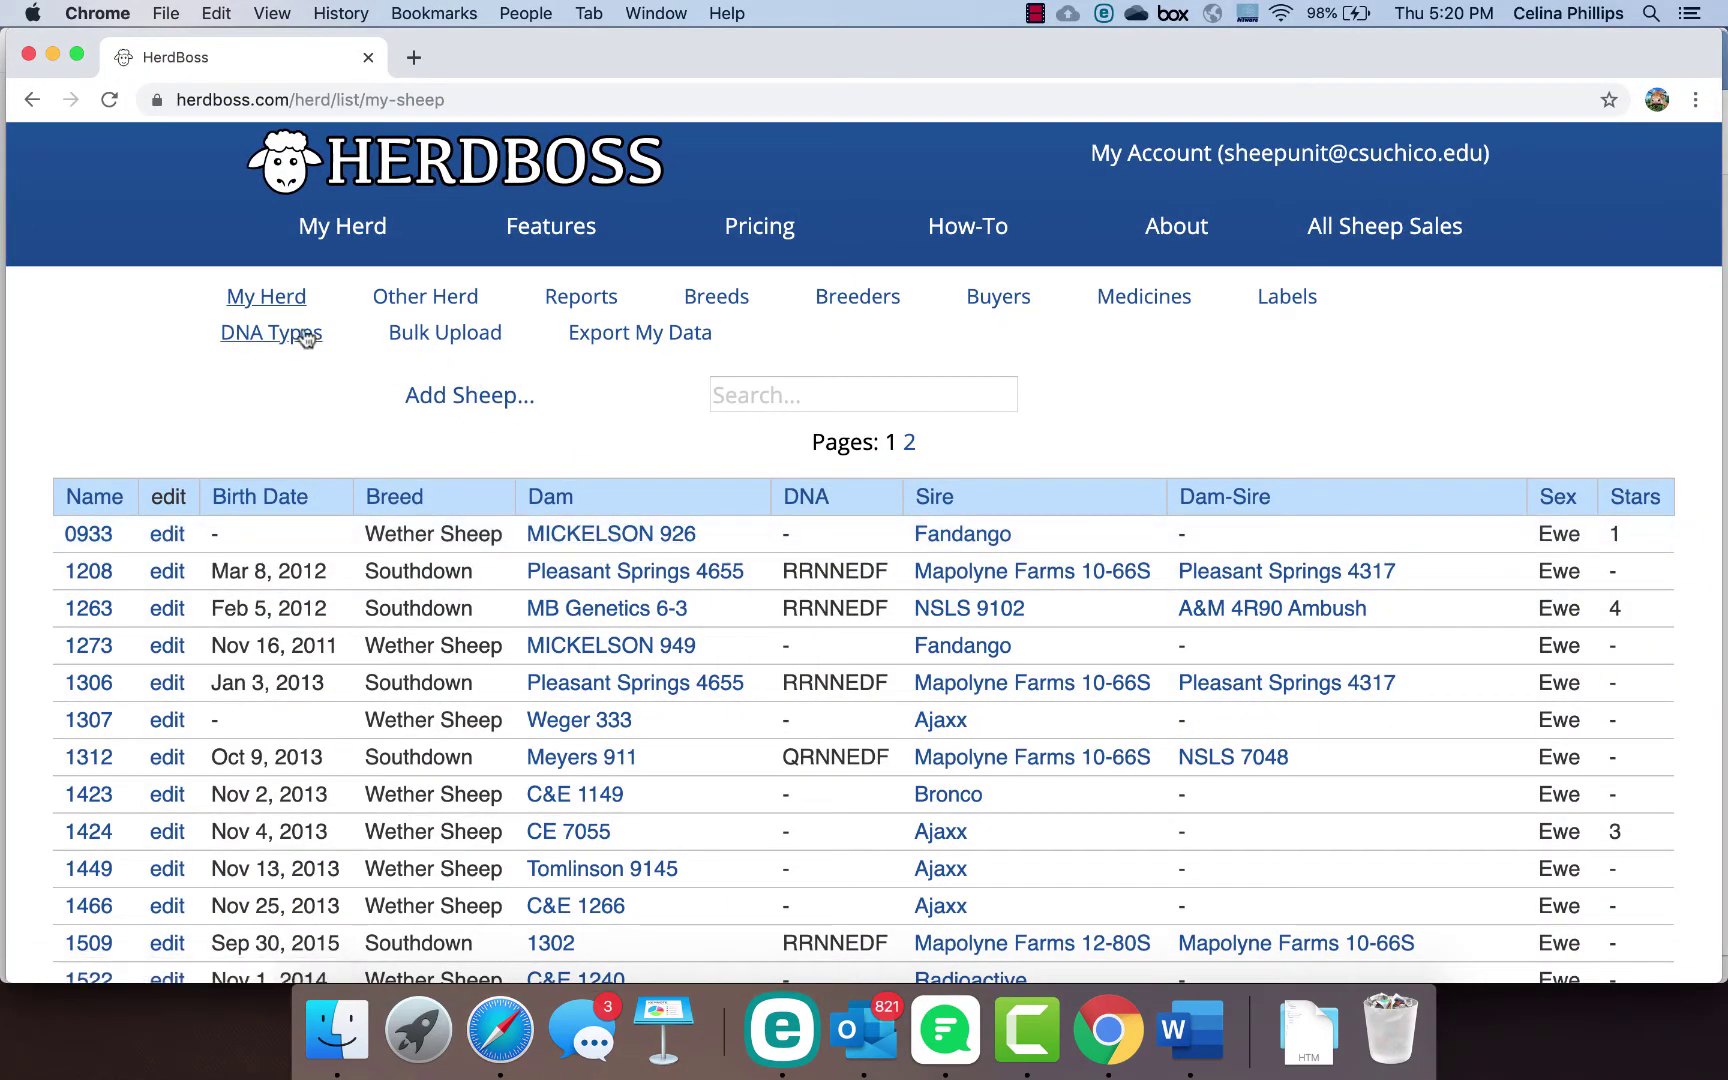
left_click(451, 297)
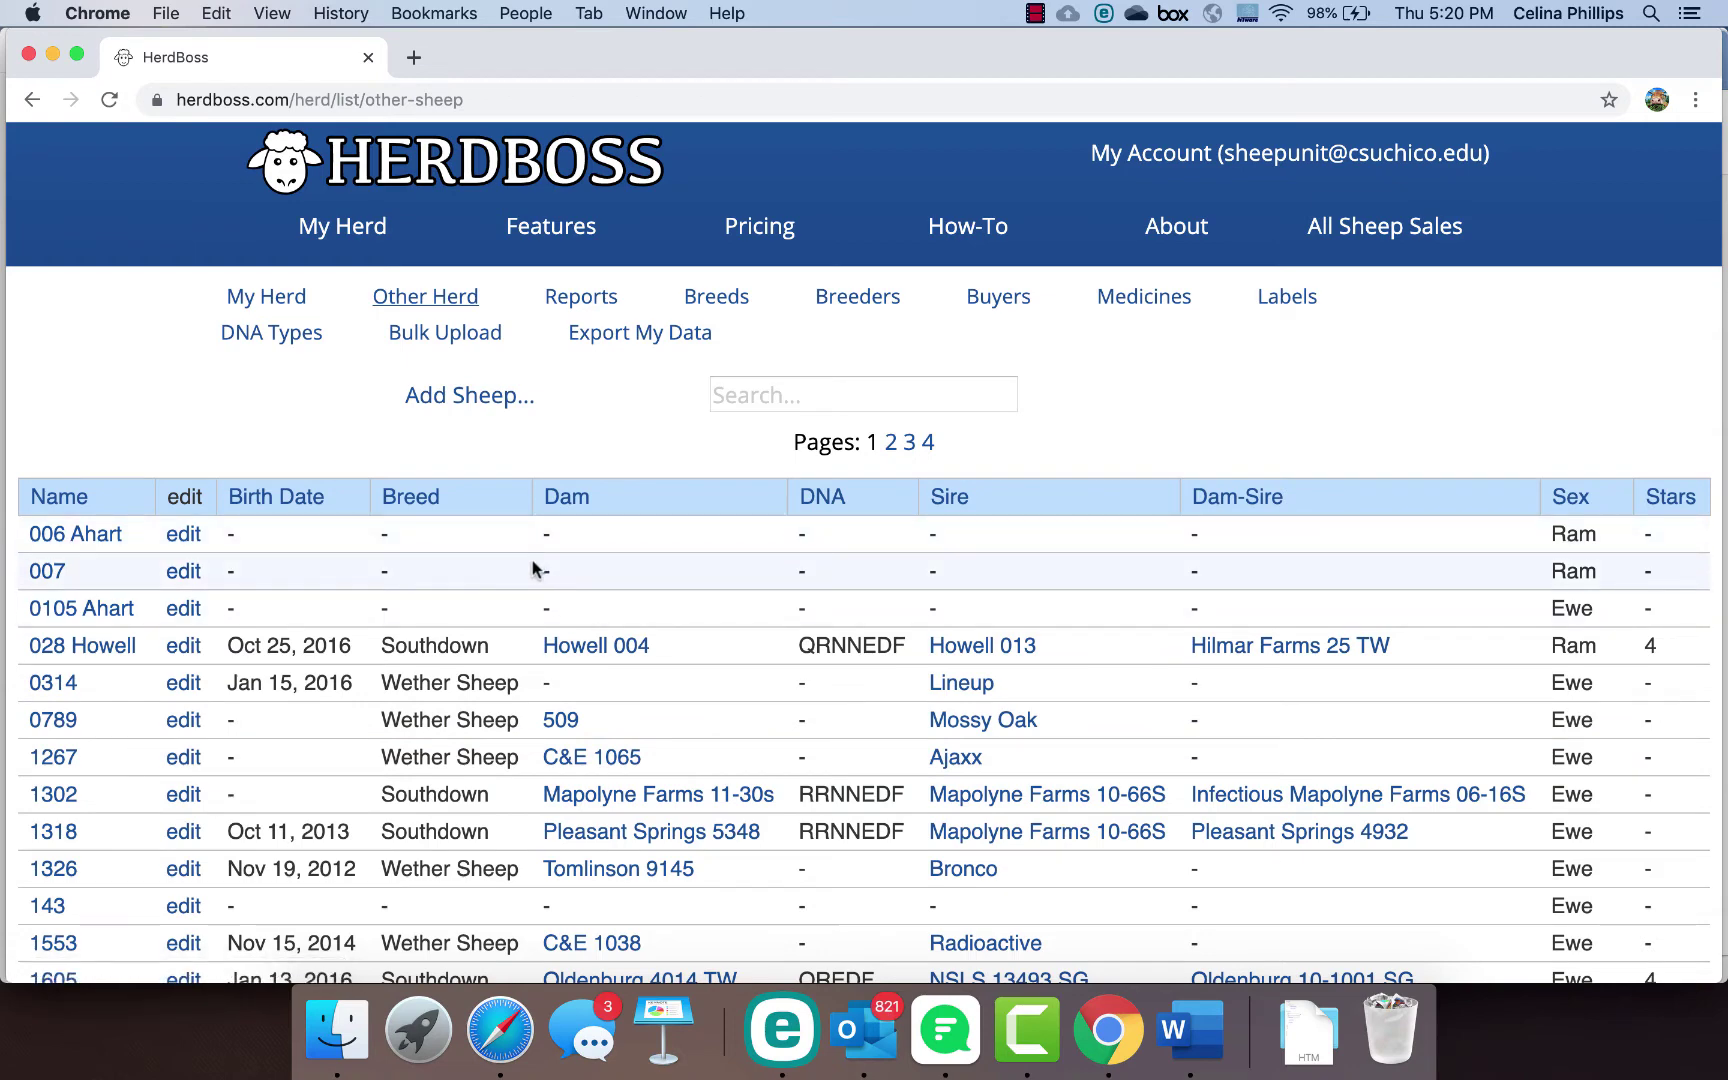
left_click(272, 300)
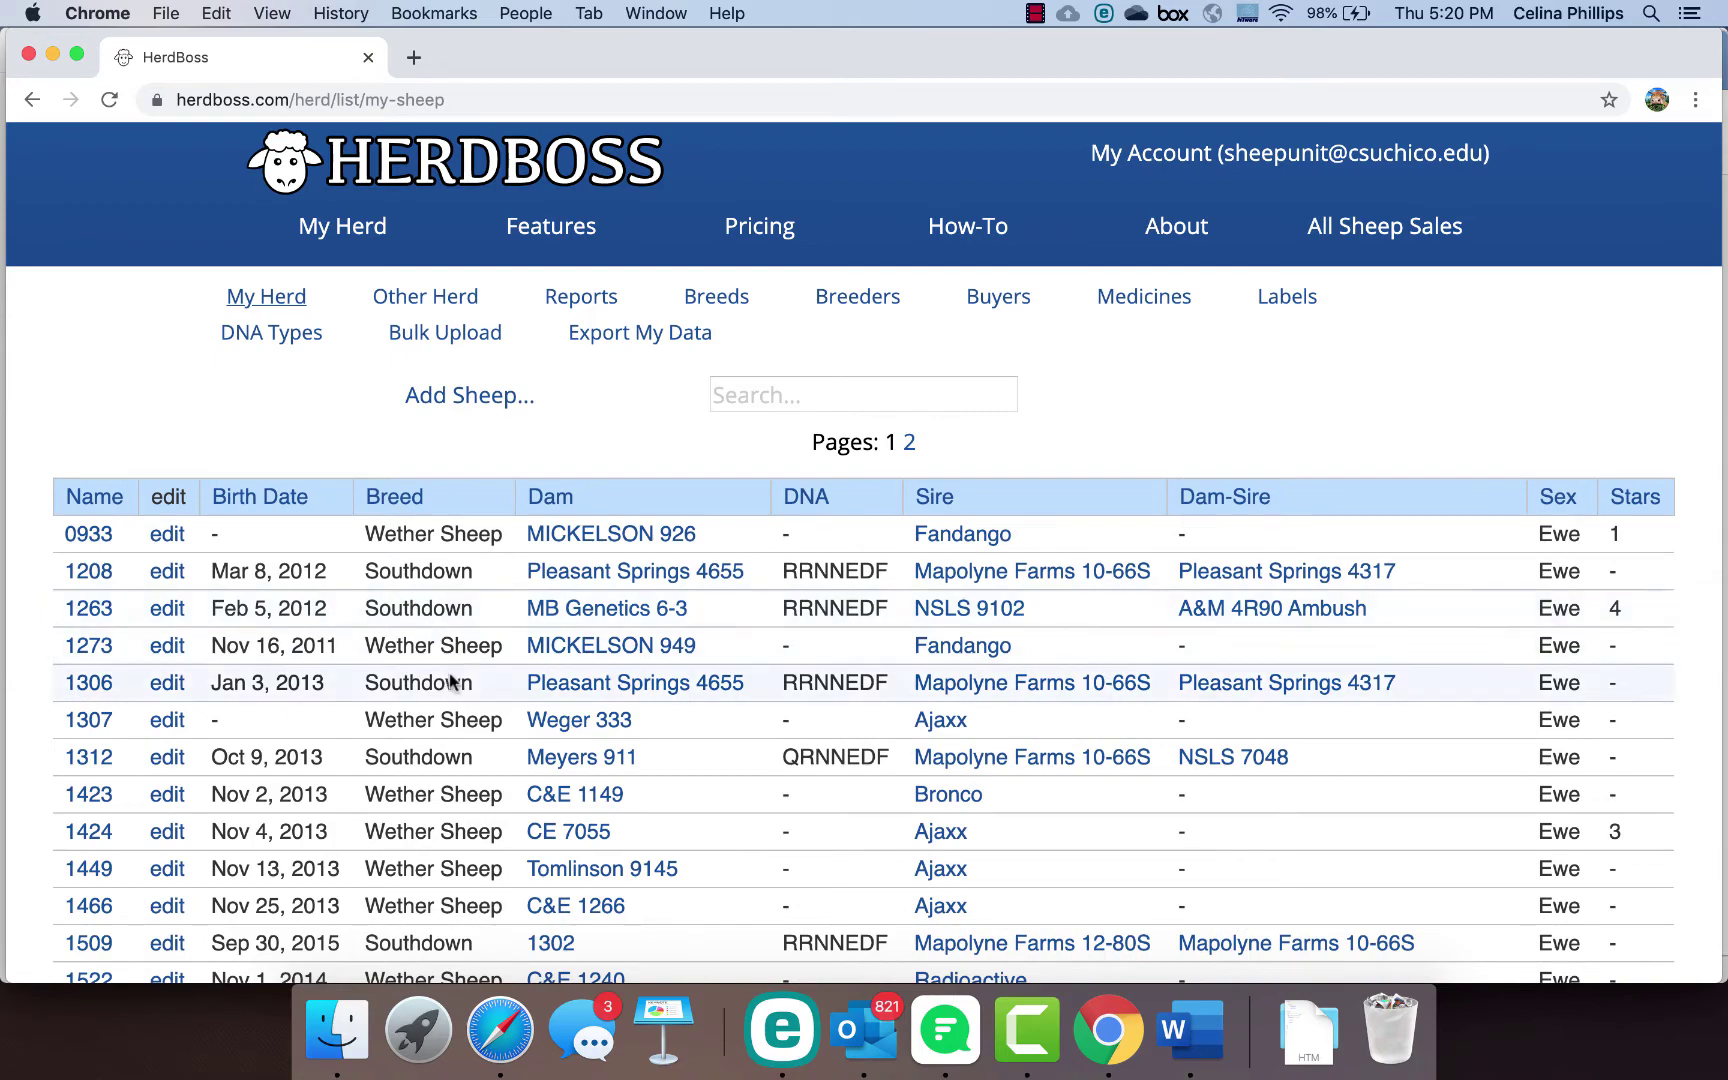
scroll(394, 832, "down", 3)
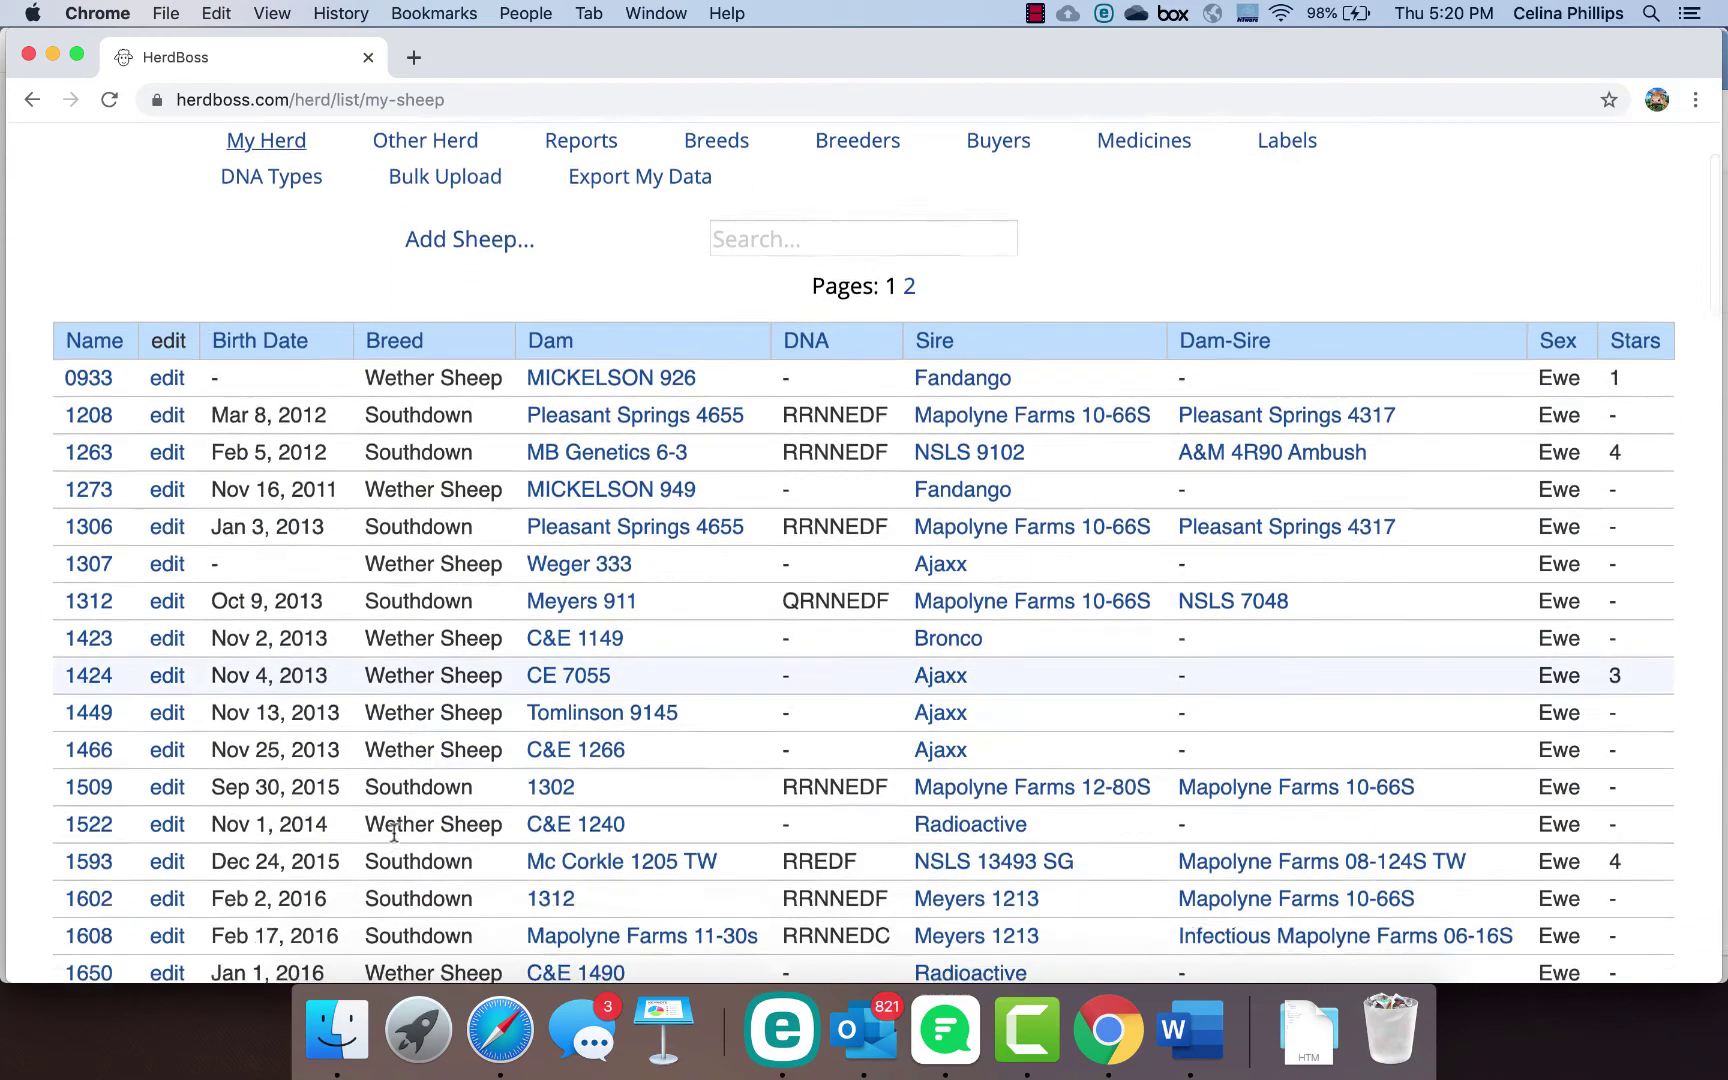
scroll(394, 832, "down", 3)
scroll(394, 836, "up", 5)
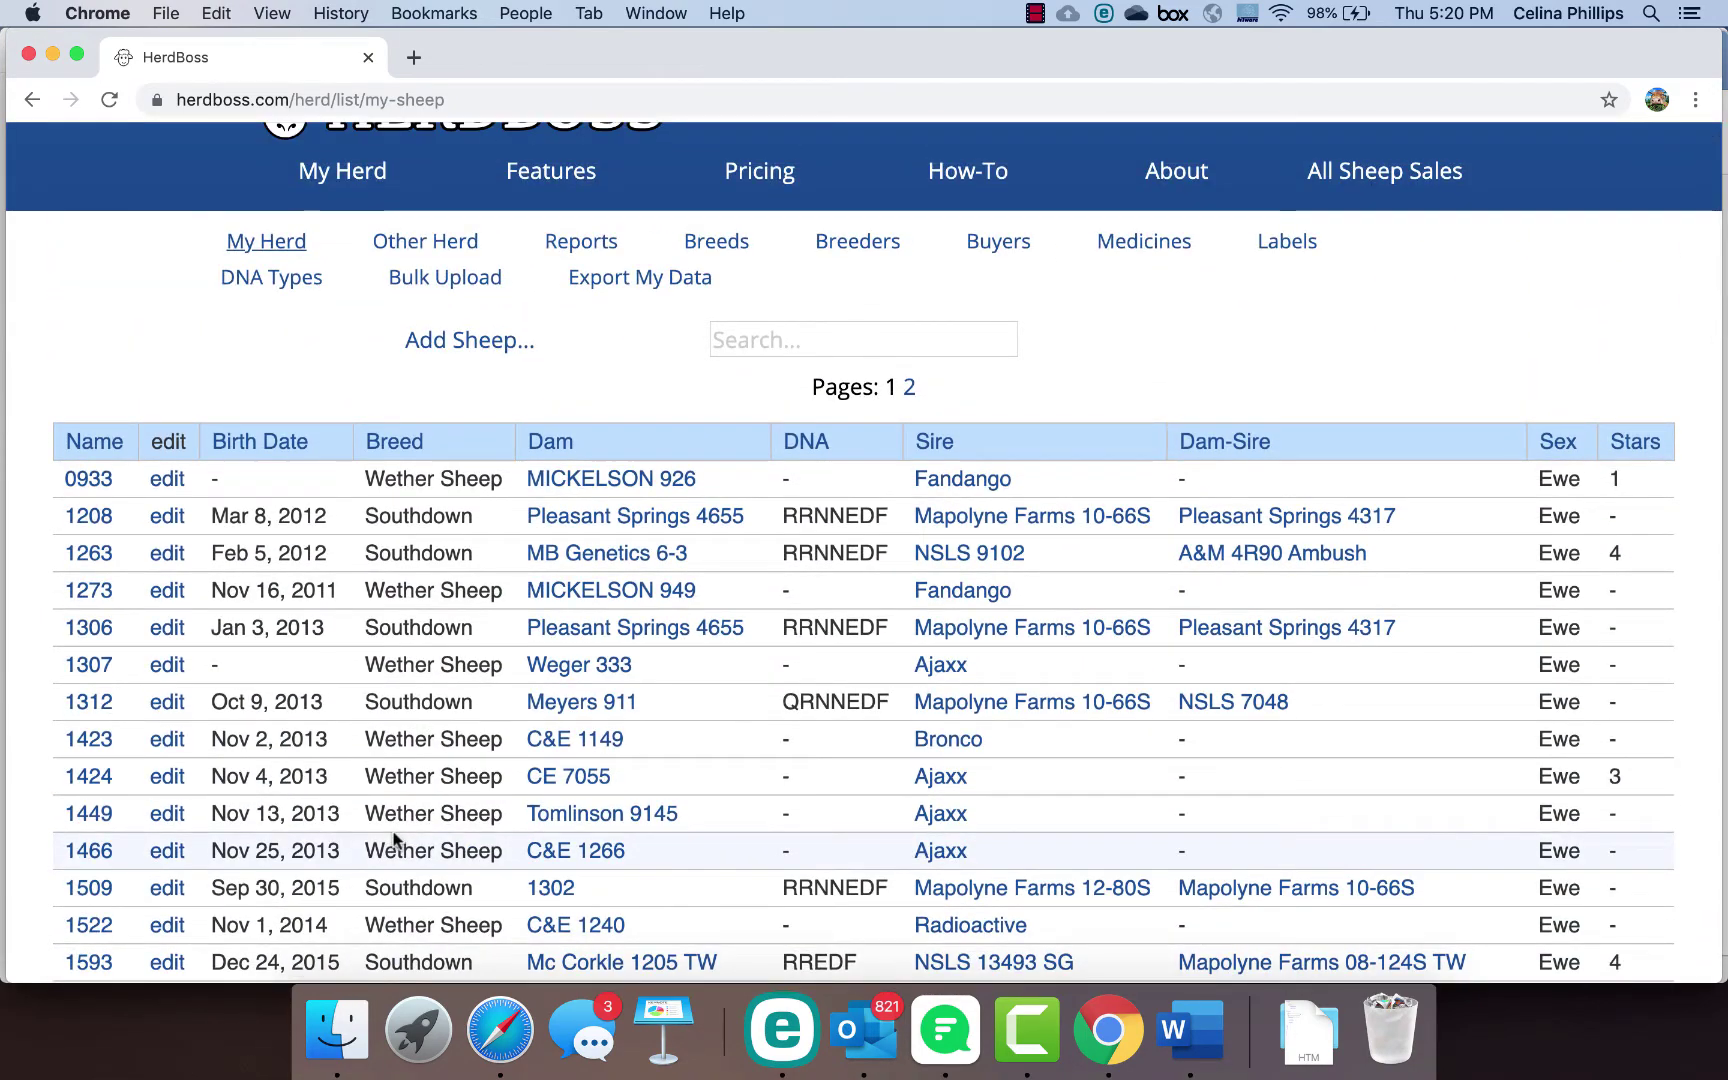
Step: View page 2 of the My Herd list, then go back to page 1
left_click(909, 388)
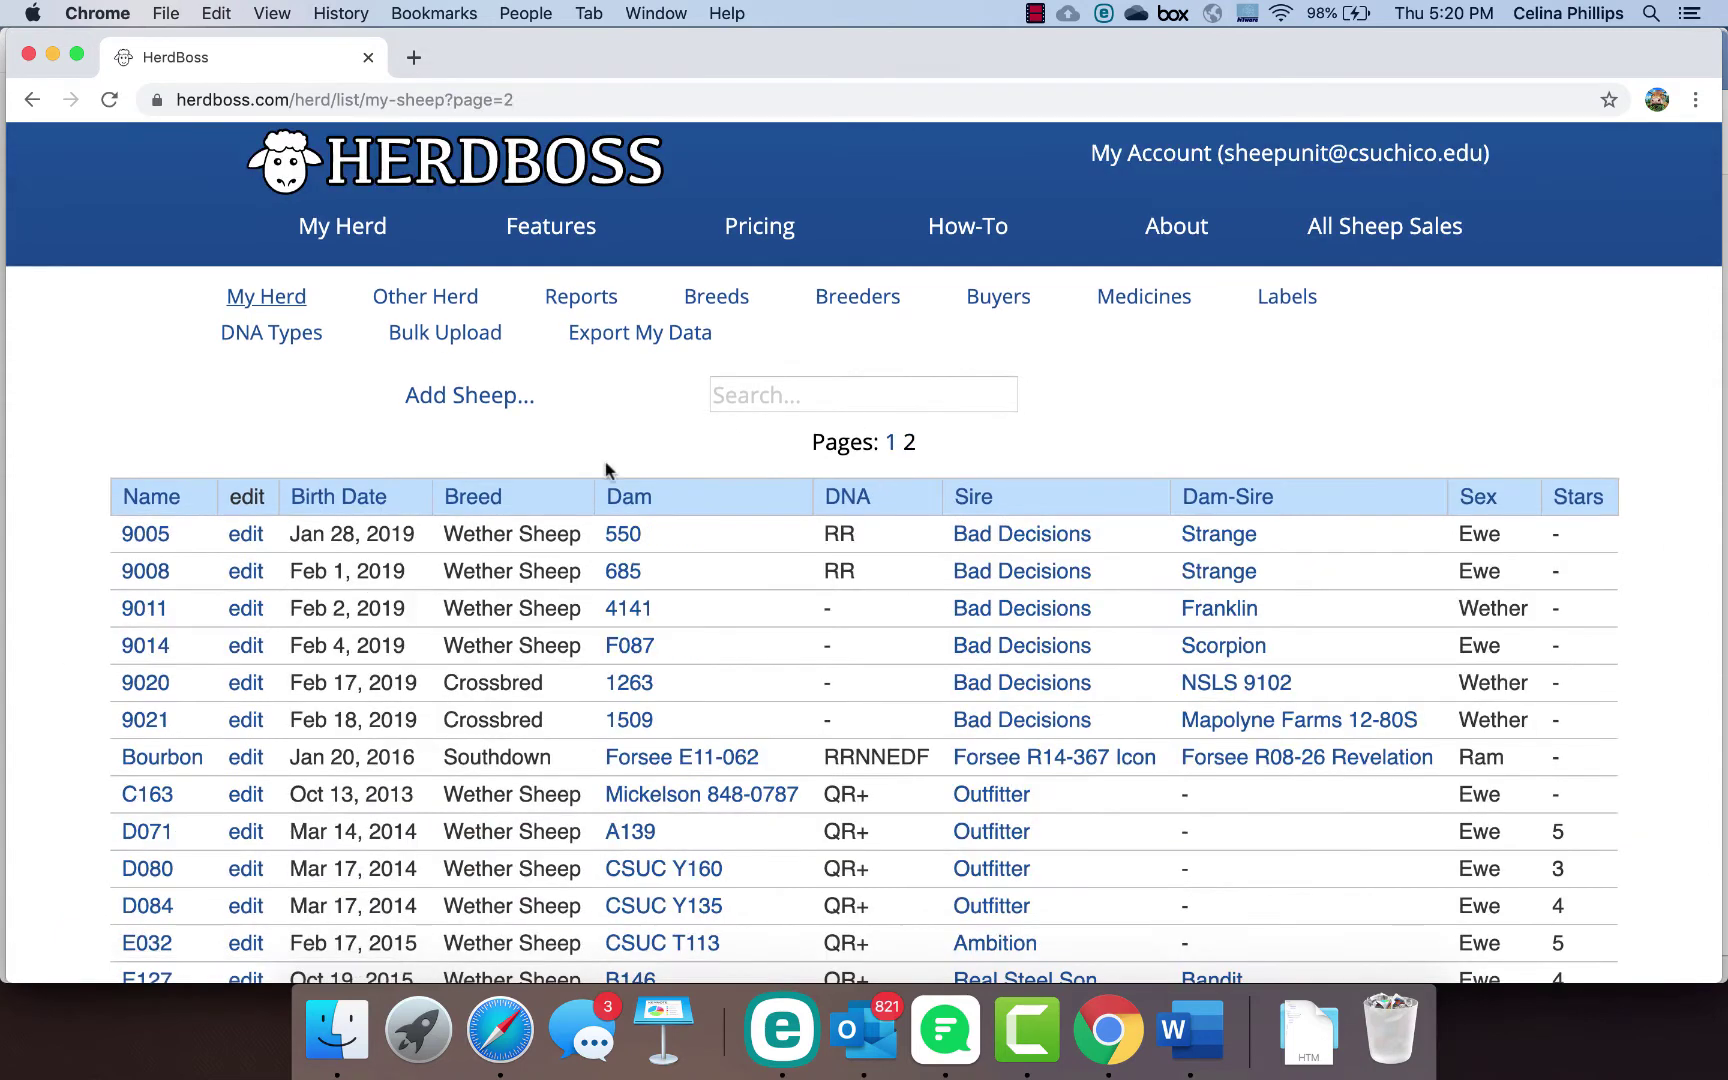
left_click(891, 444)
scroll(875, 878, "down", 1)
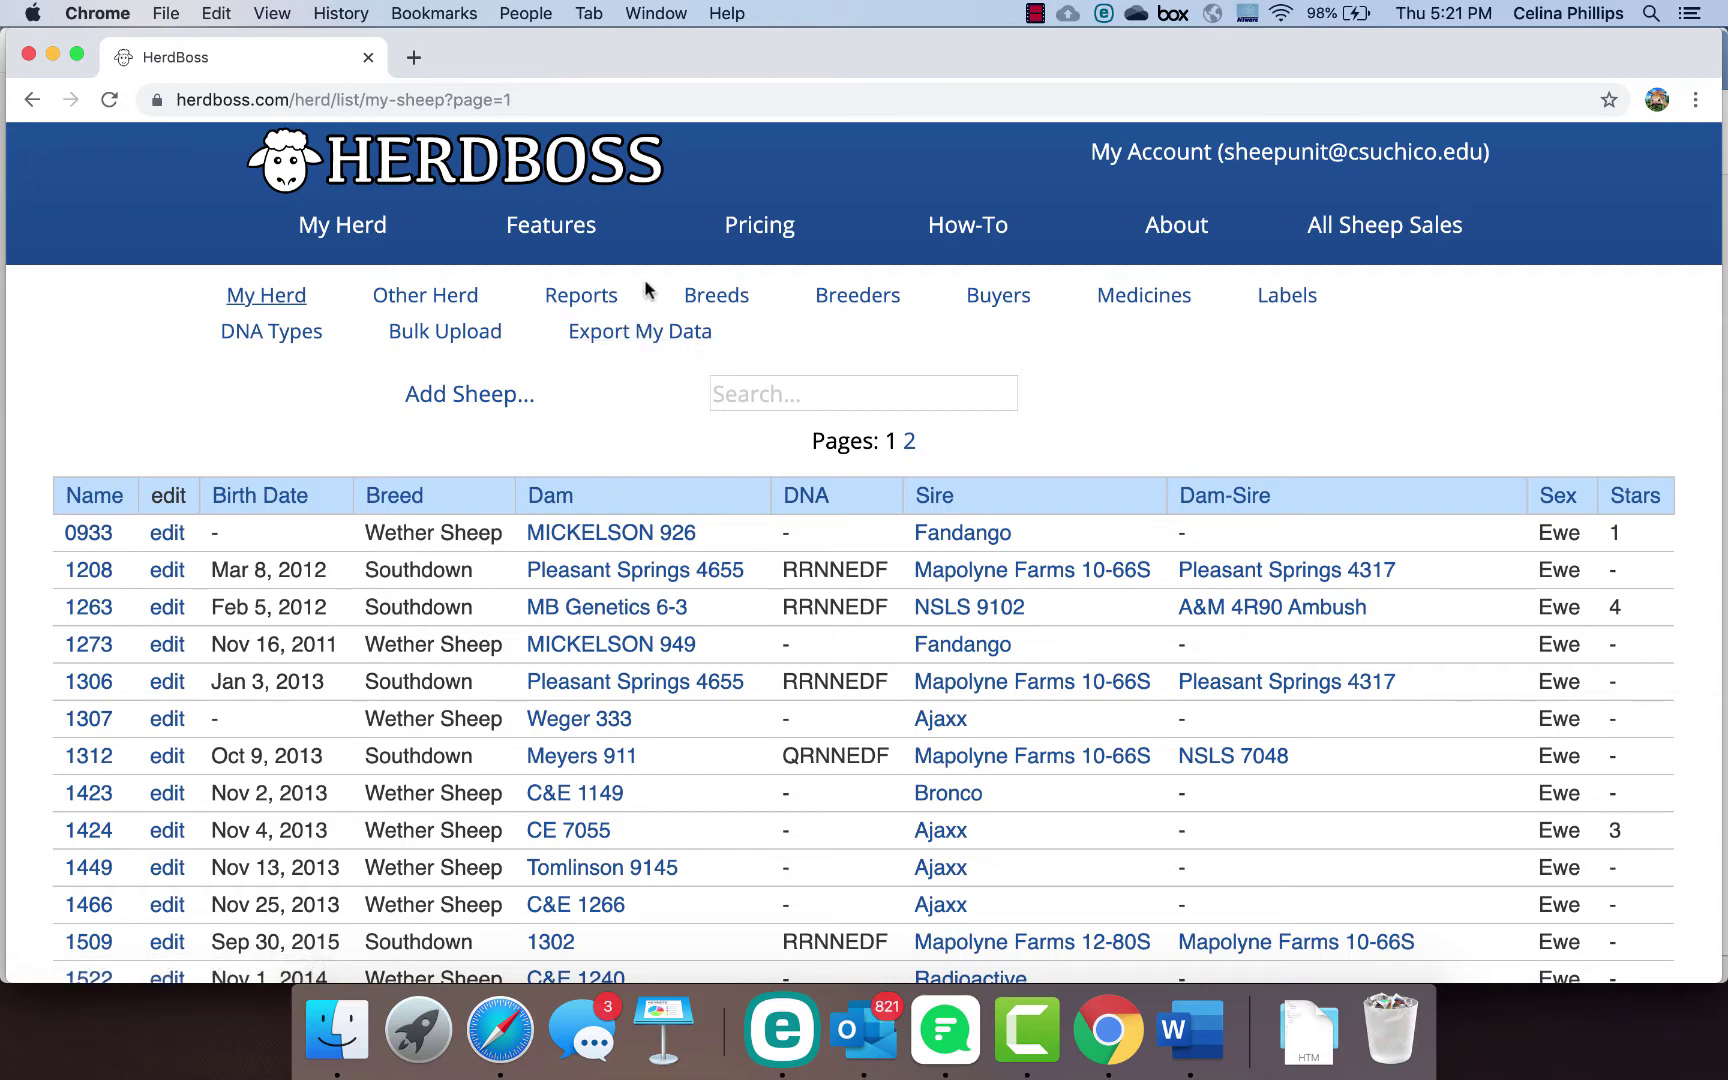
Step: Visit the Breeds, Breeders and Buyers lists in turn
left_click(712, 300)
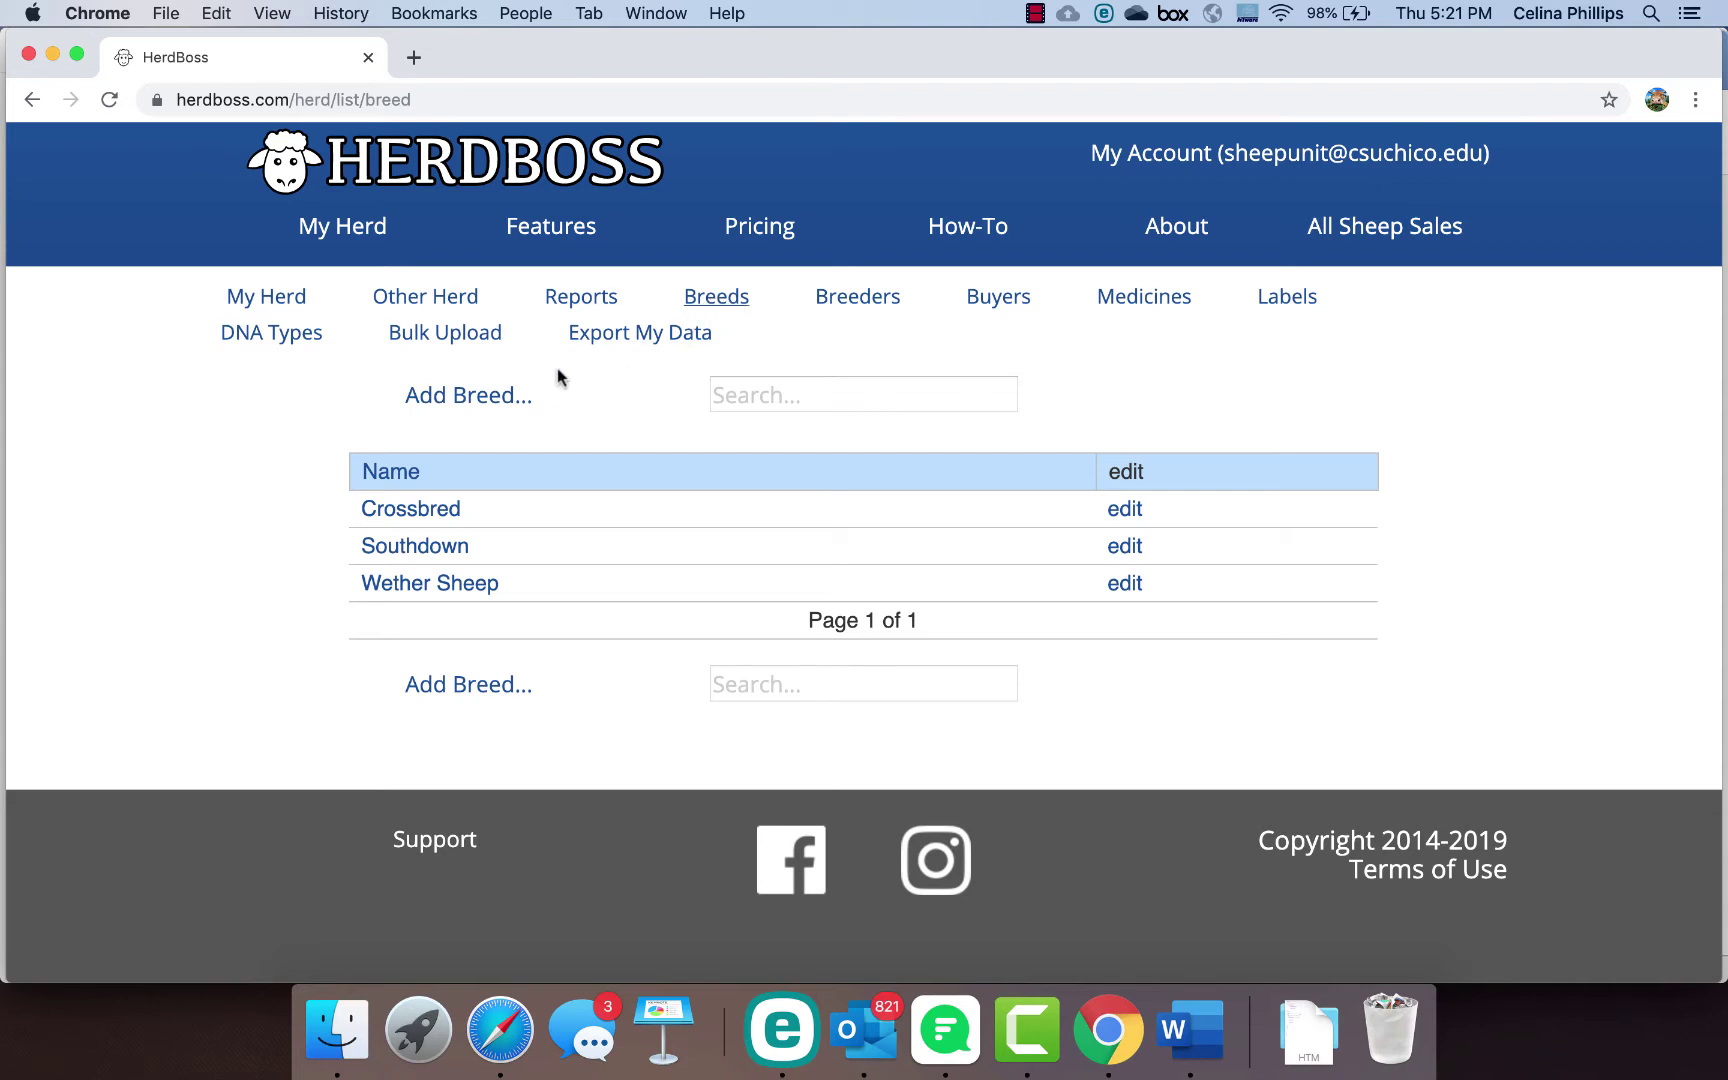
left_click(838, 307)
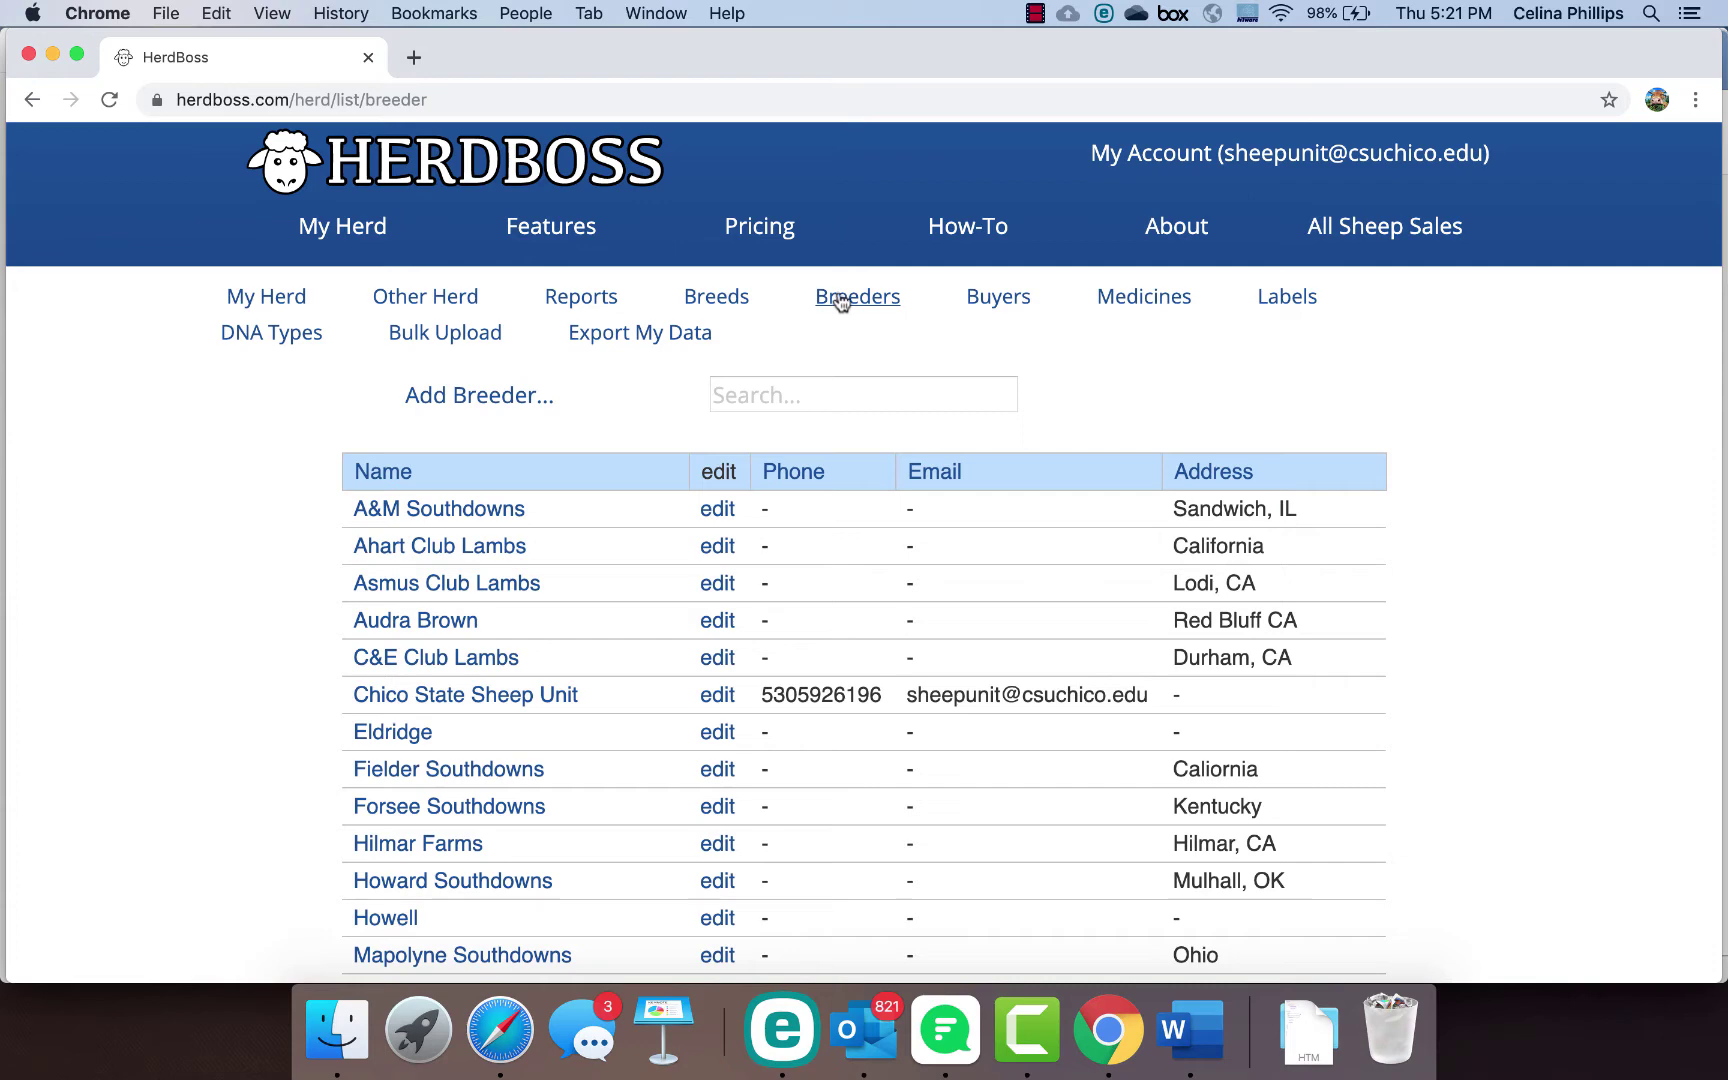
left_click(1012, 310)
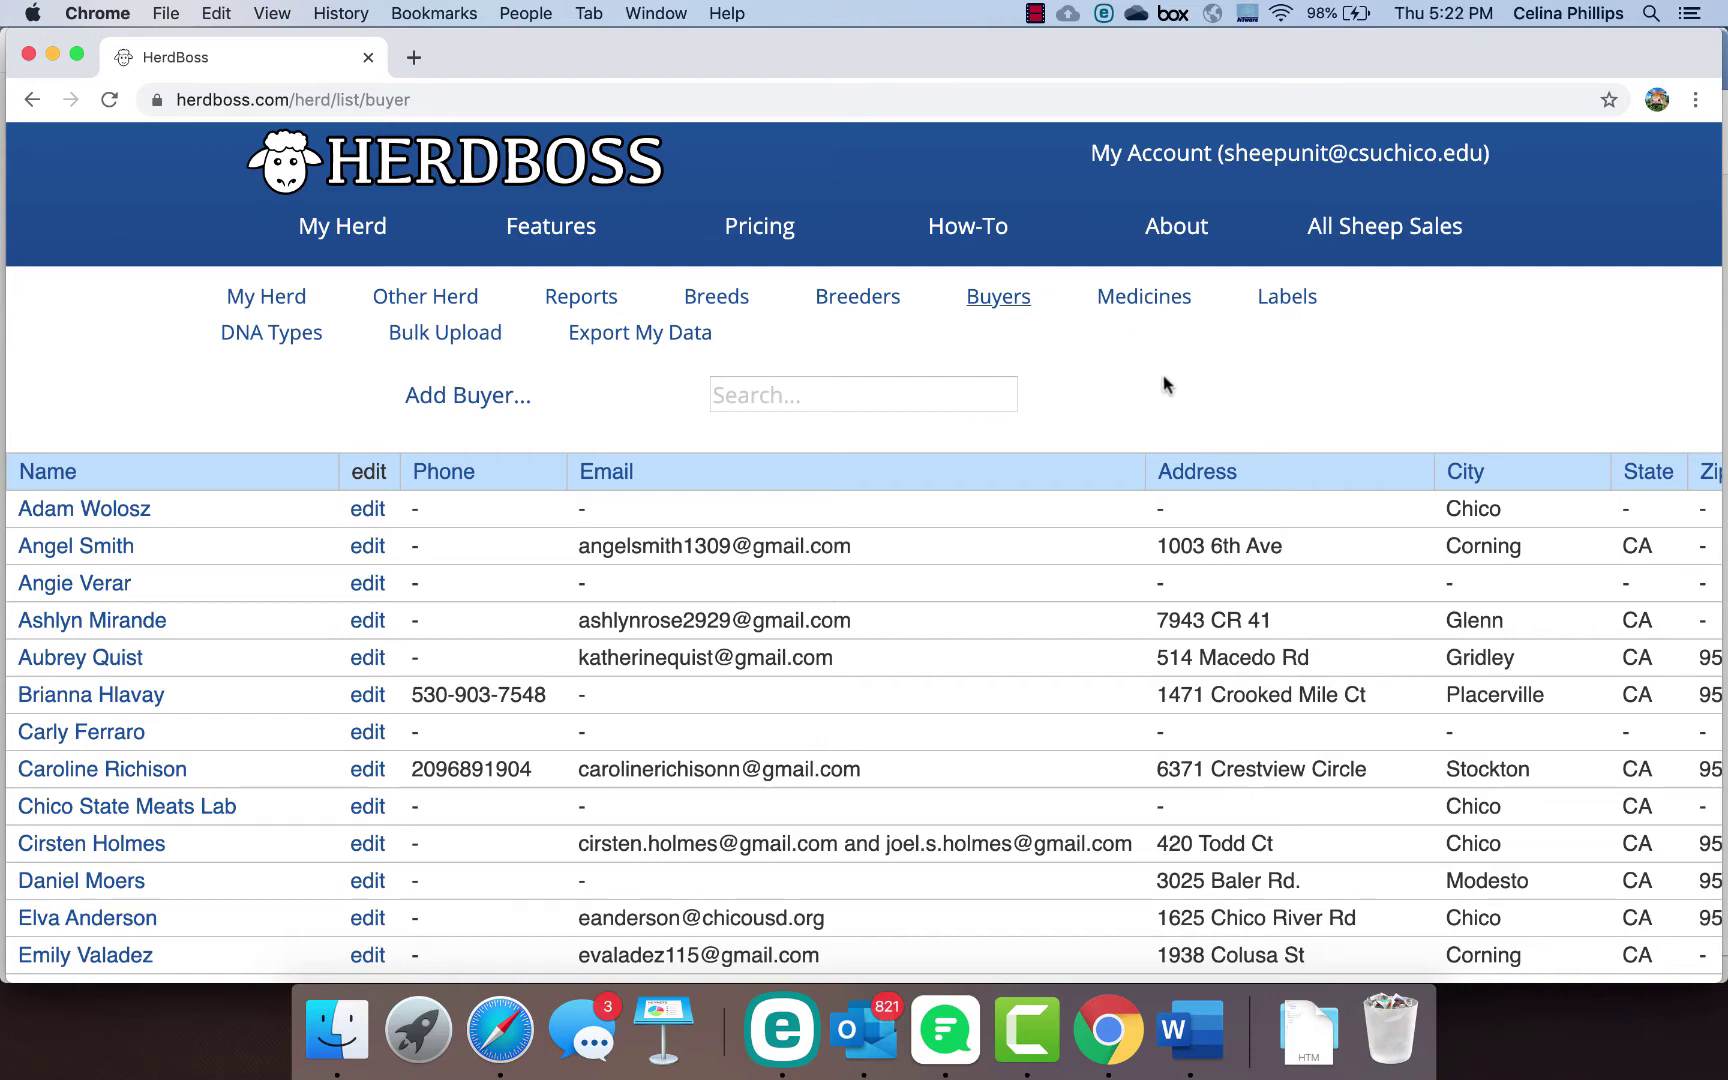
Step: Scroll through the Medicines list from Banamine to Zactran, then bring up the Labels list
left_click(1144, 297)
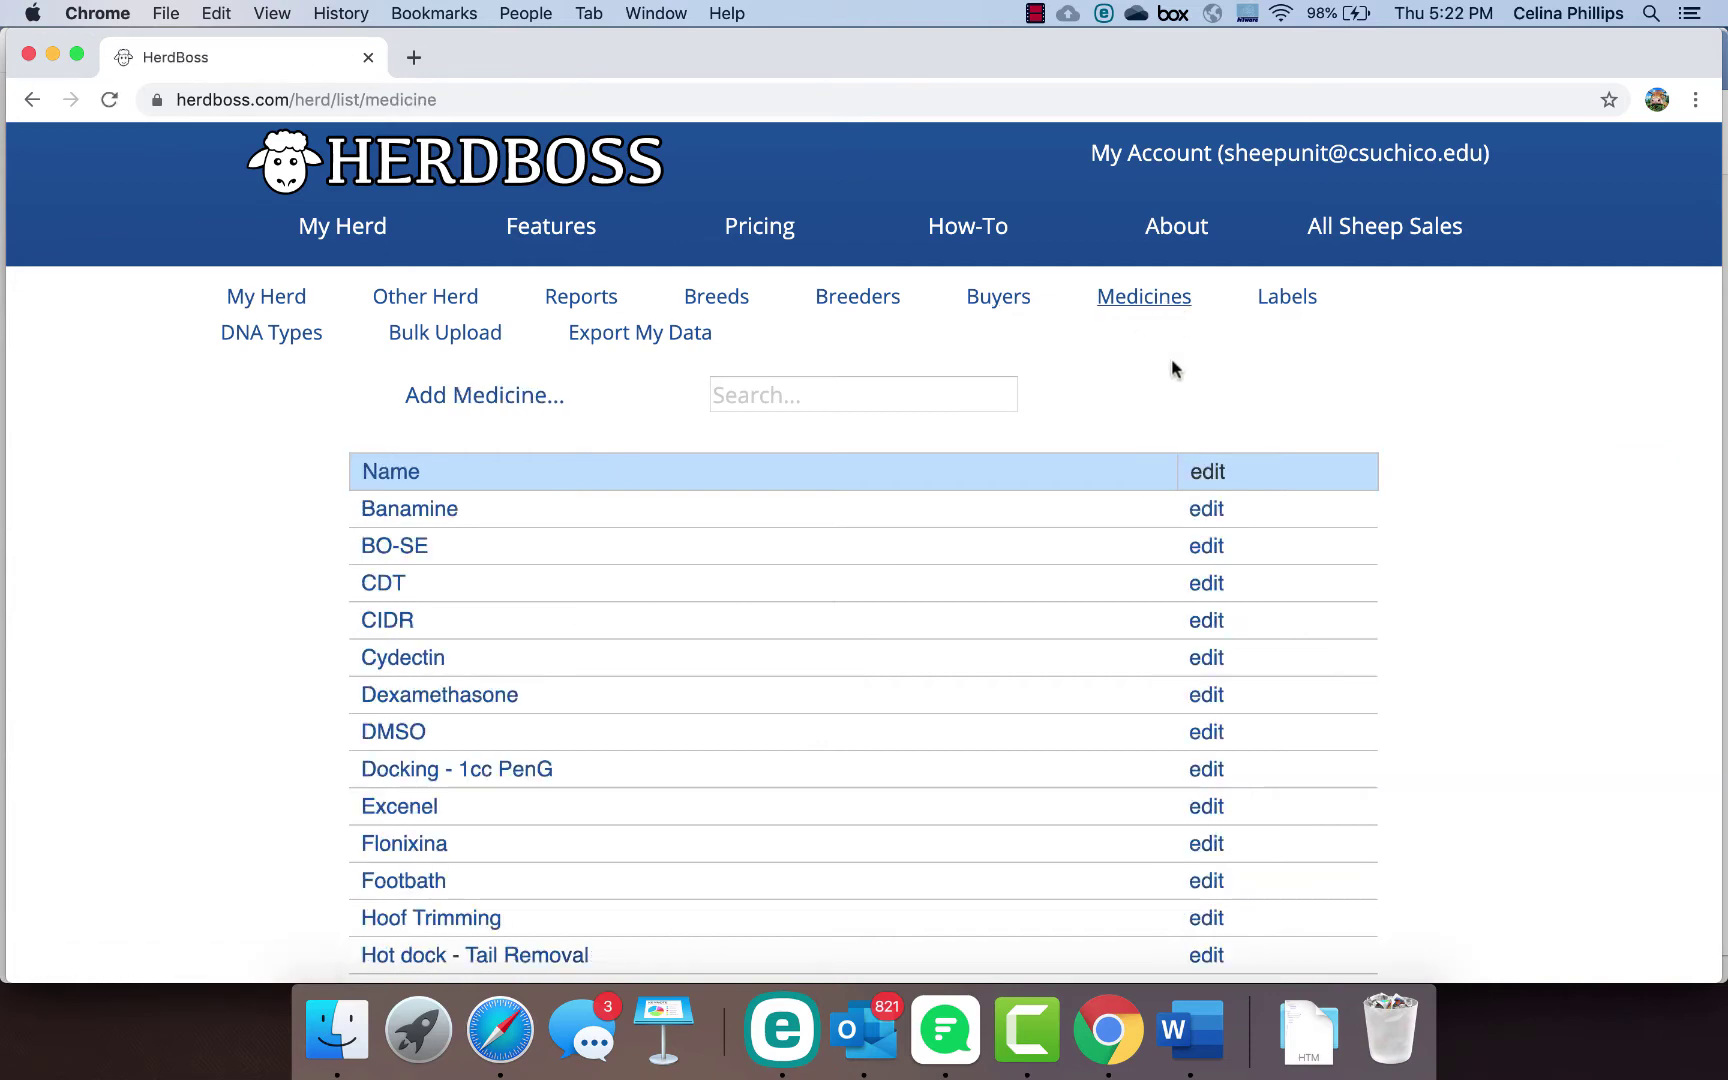
scroll(1064, 570, "down", 10)
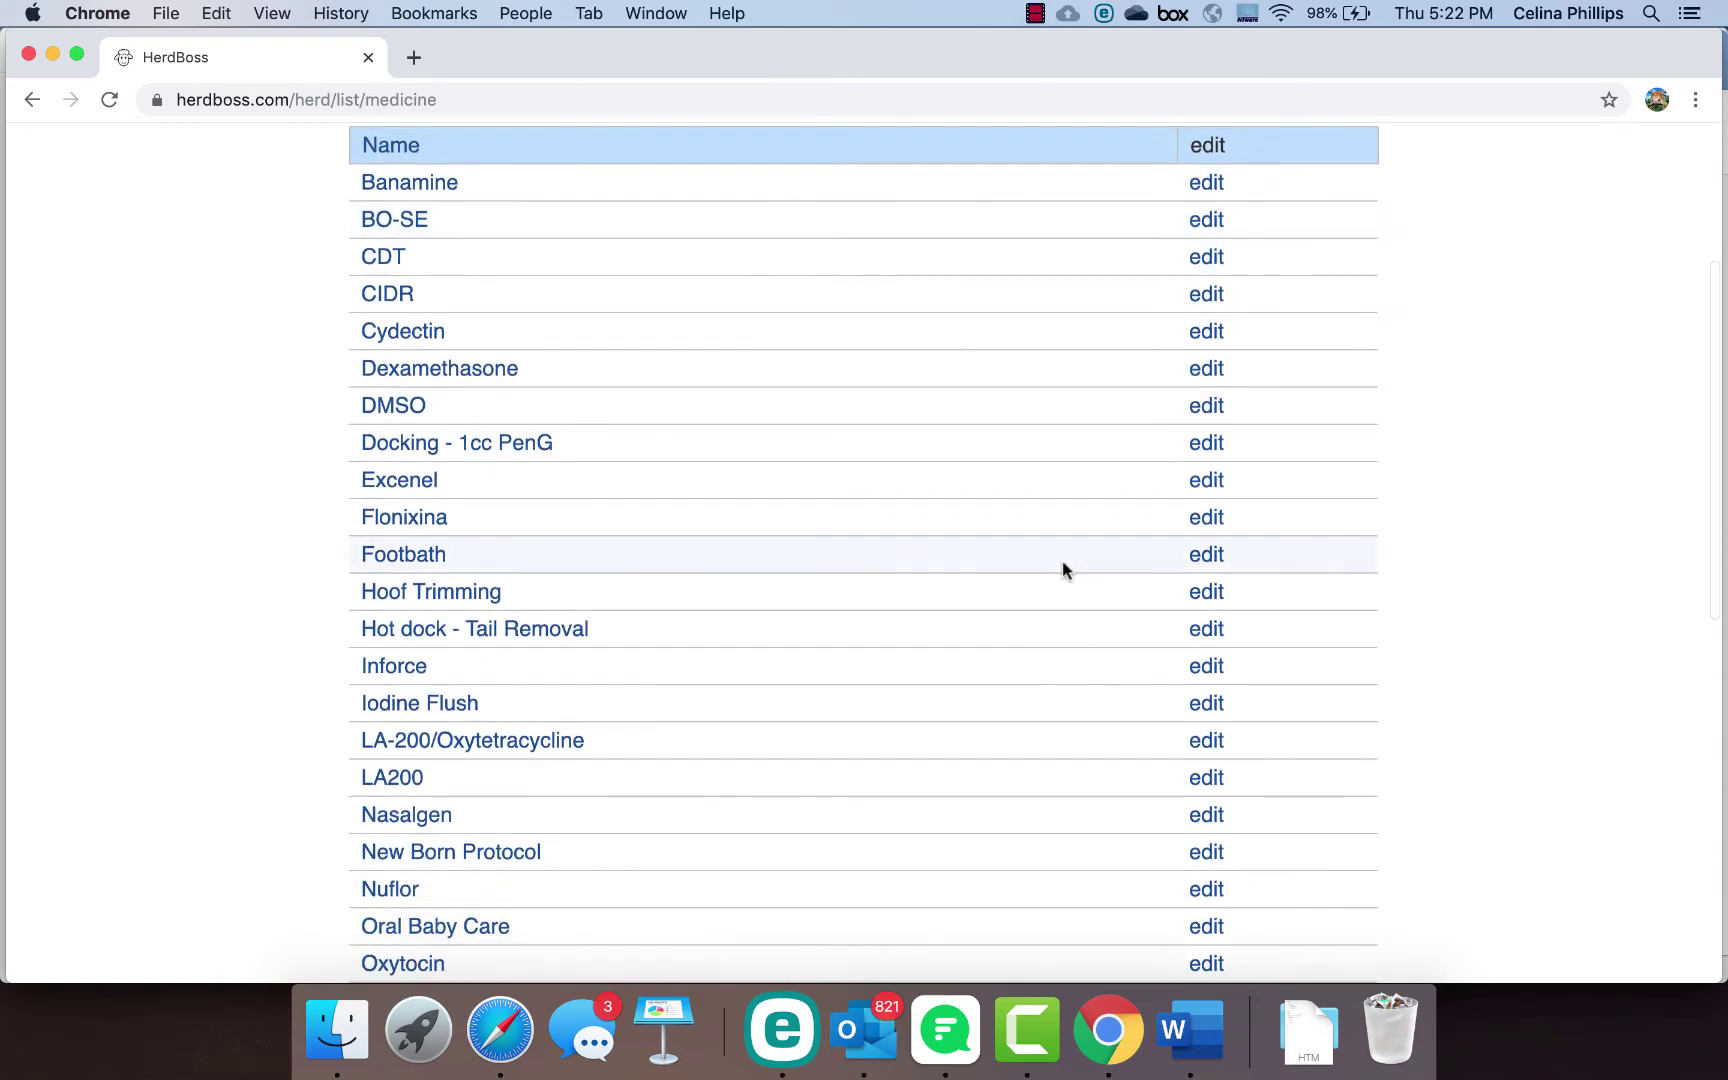
scroll(1062, 569, "down", 5)
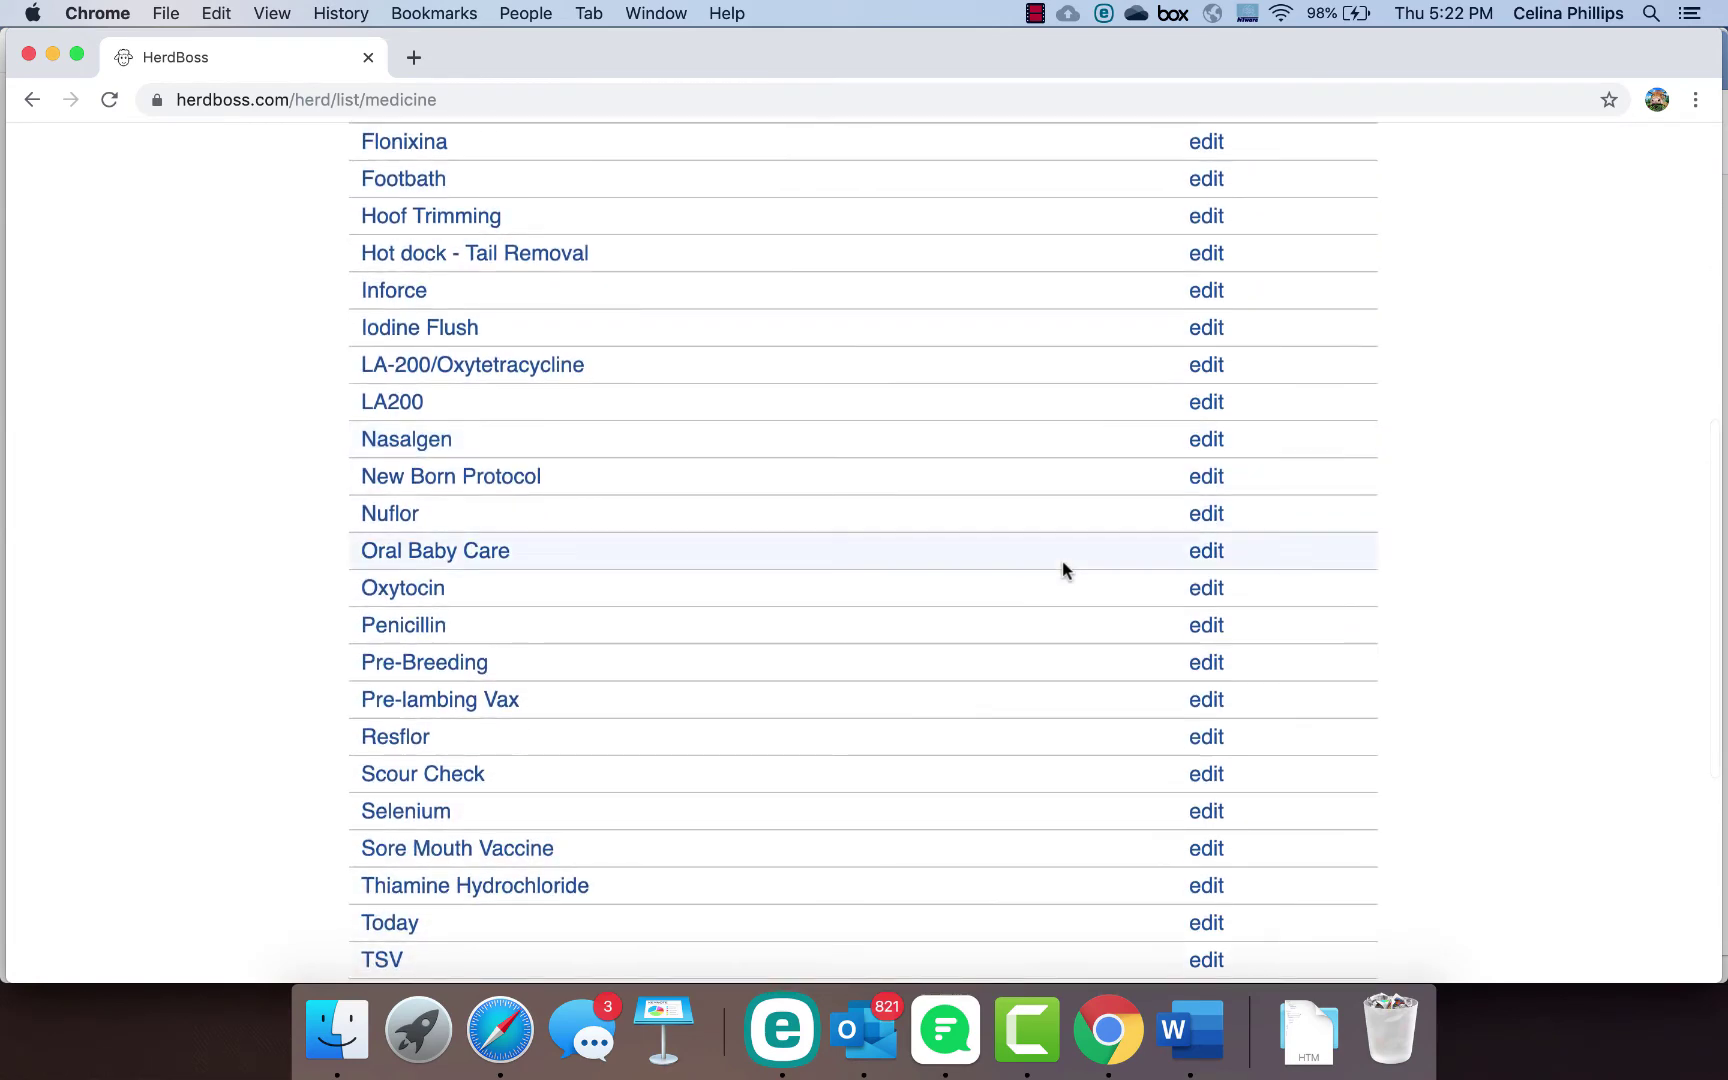
scroll(1062, 566, "down", 2)
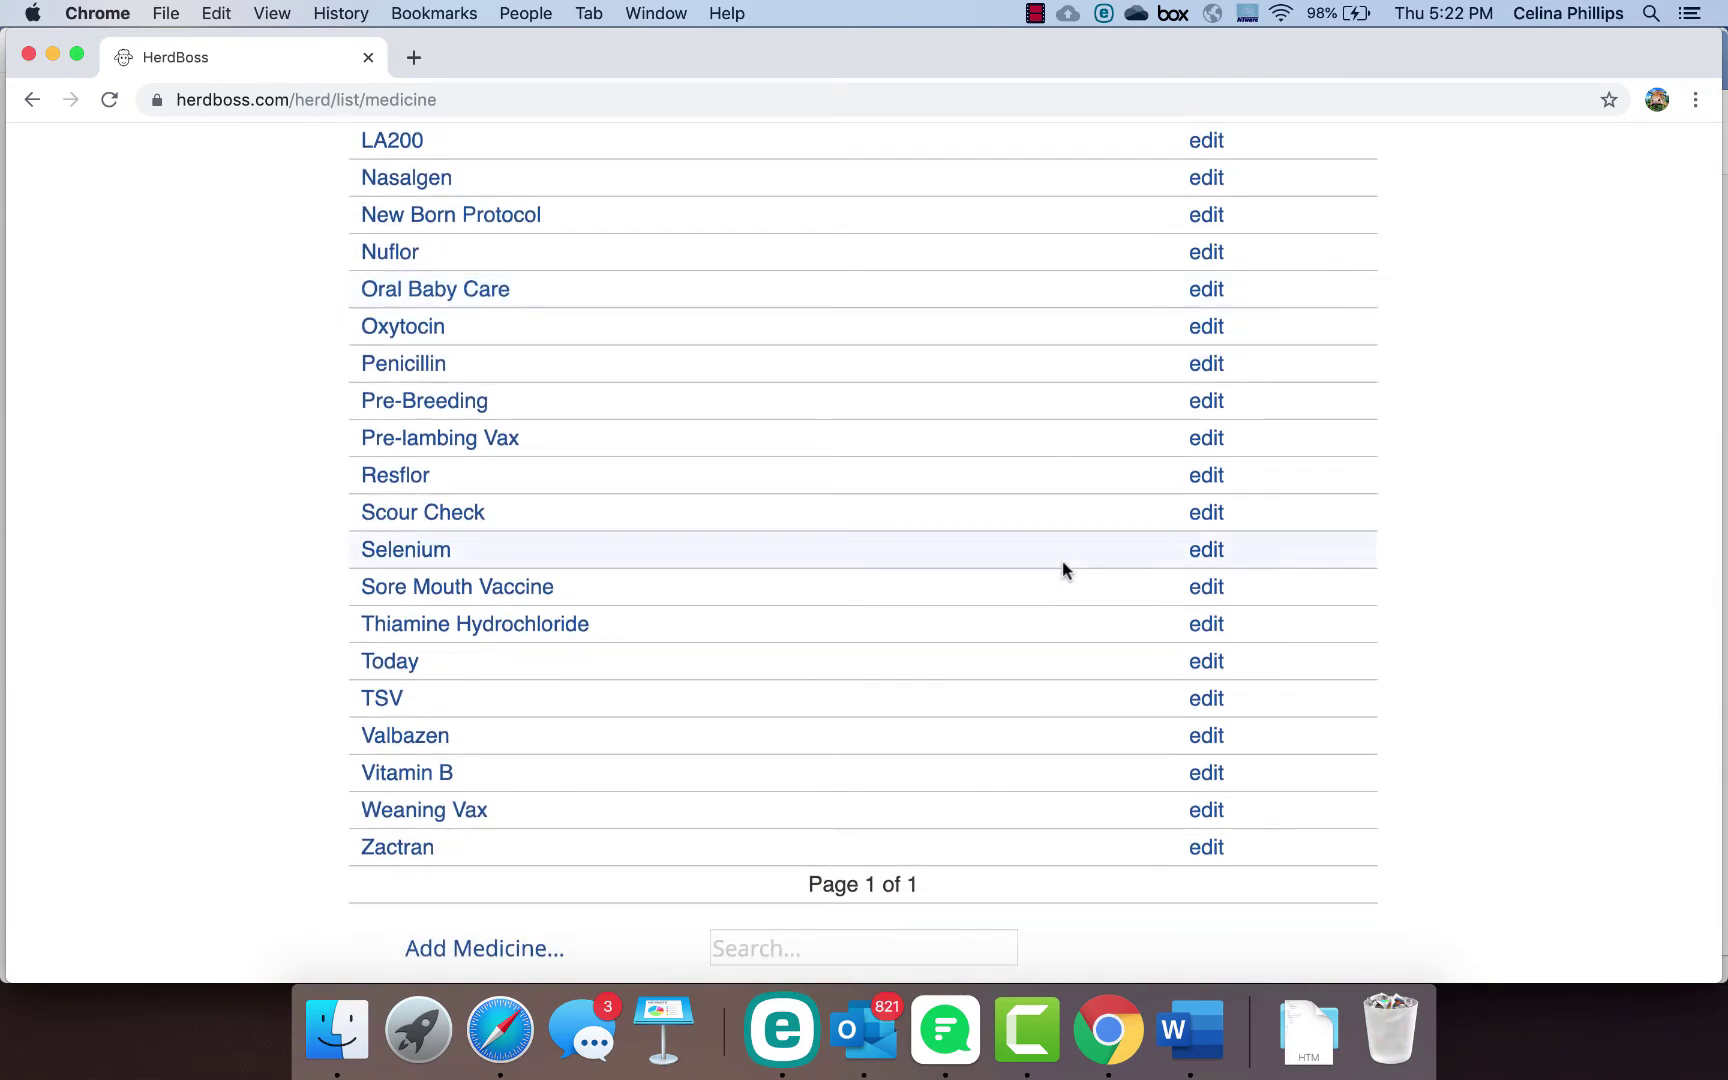
scroll(1062, 562, "up", 15)
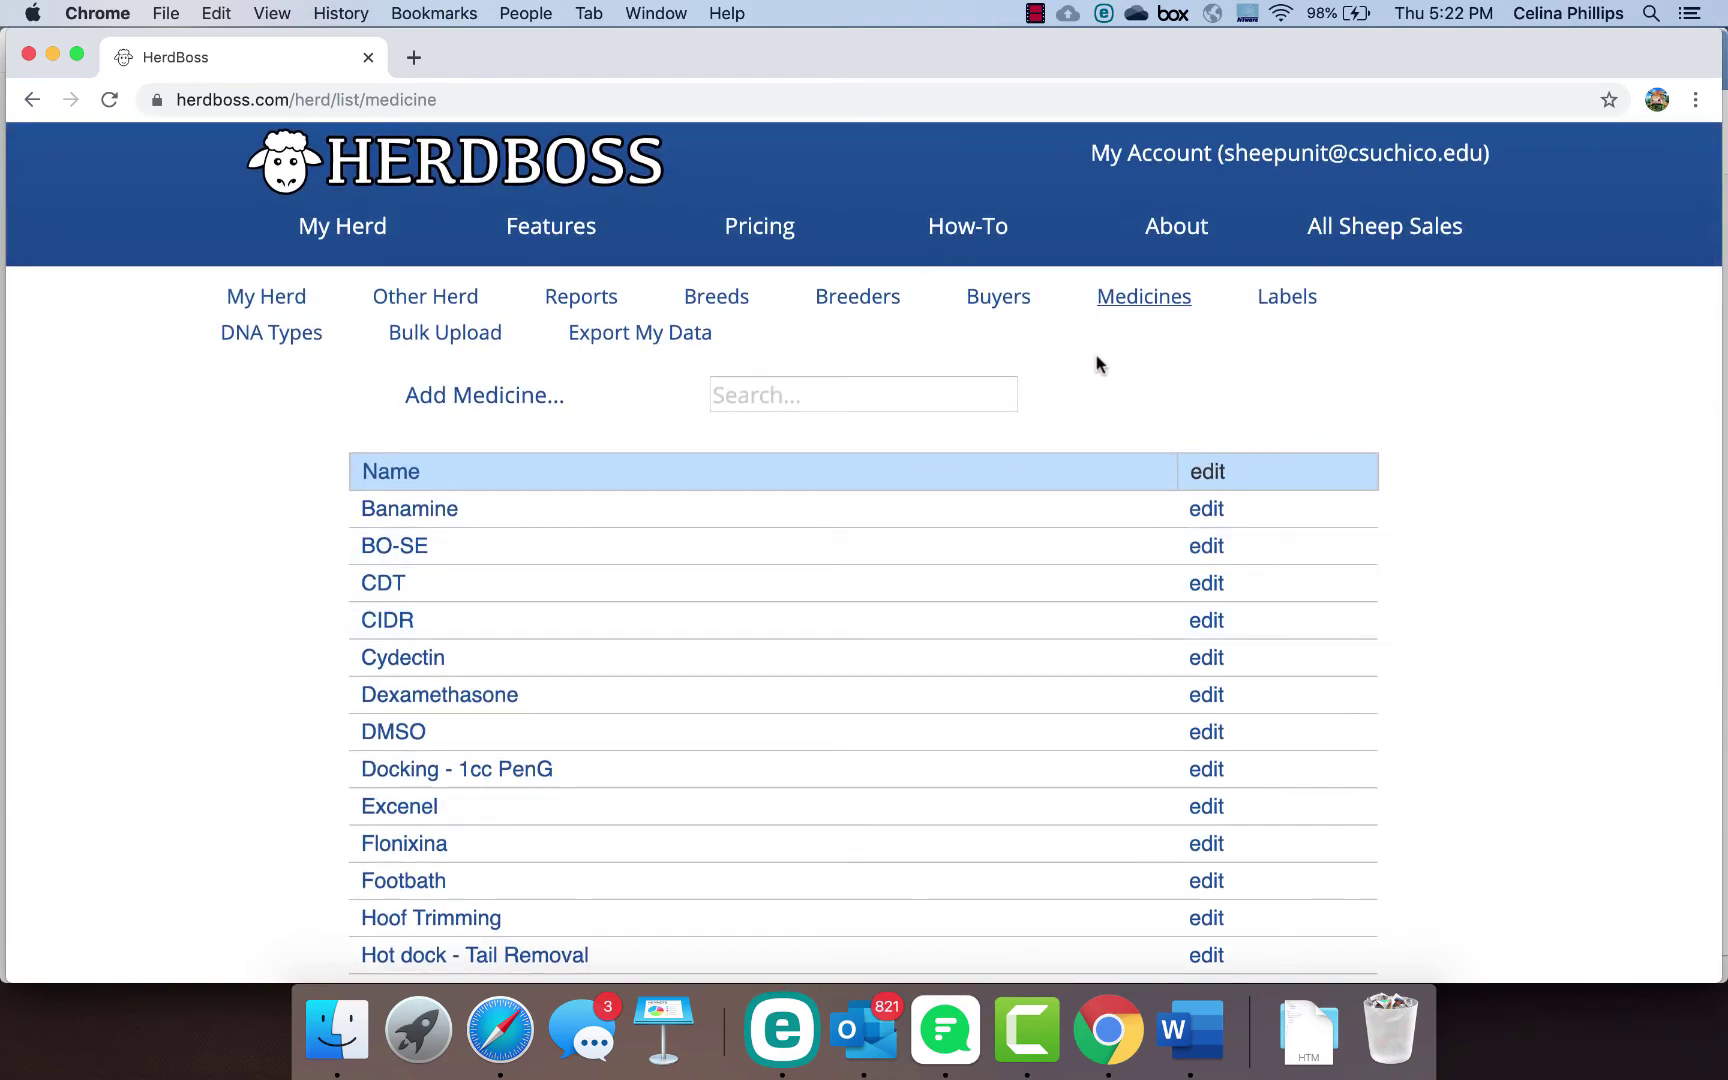
left_click(1283, 303)
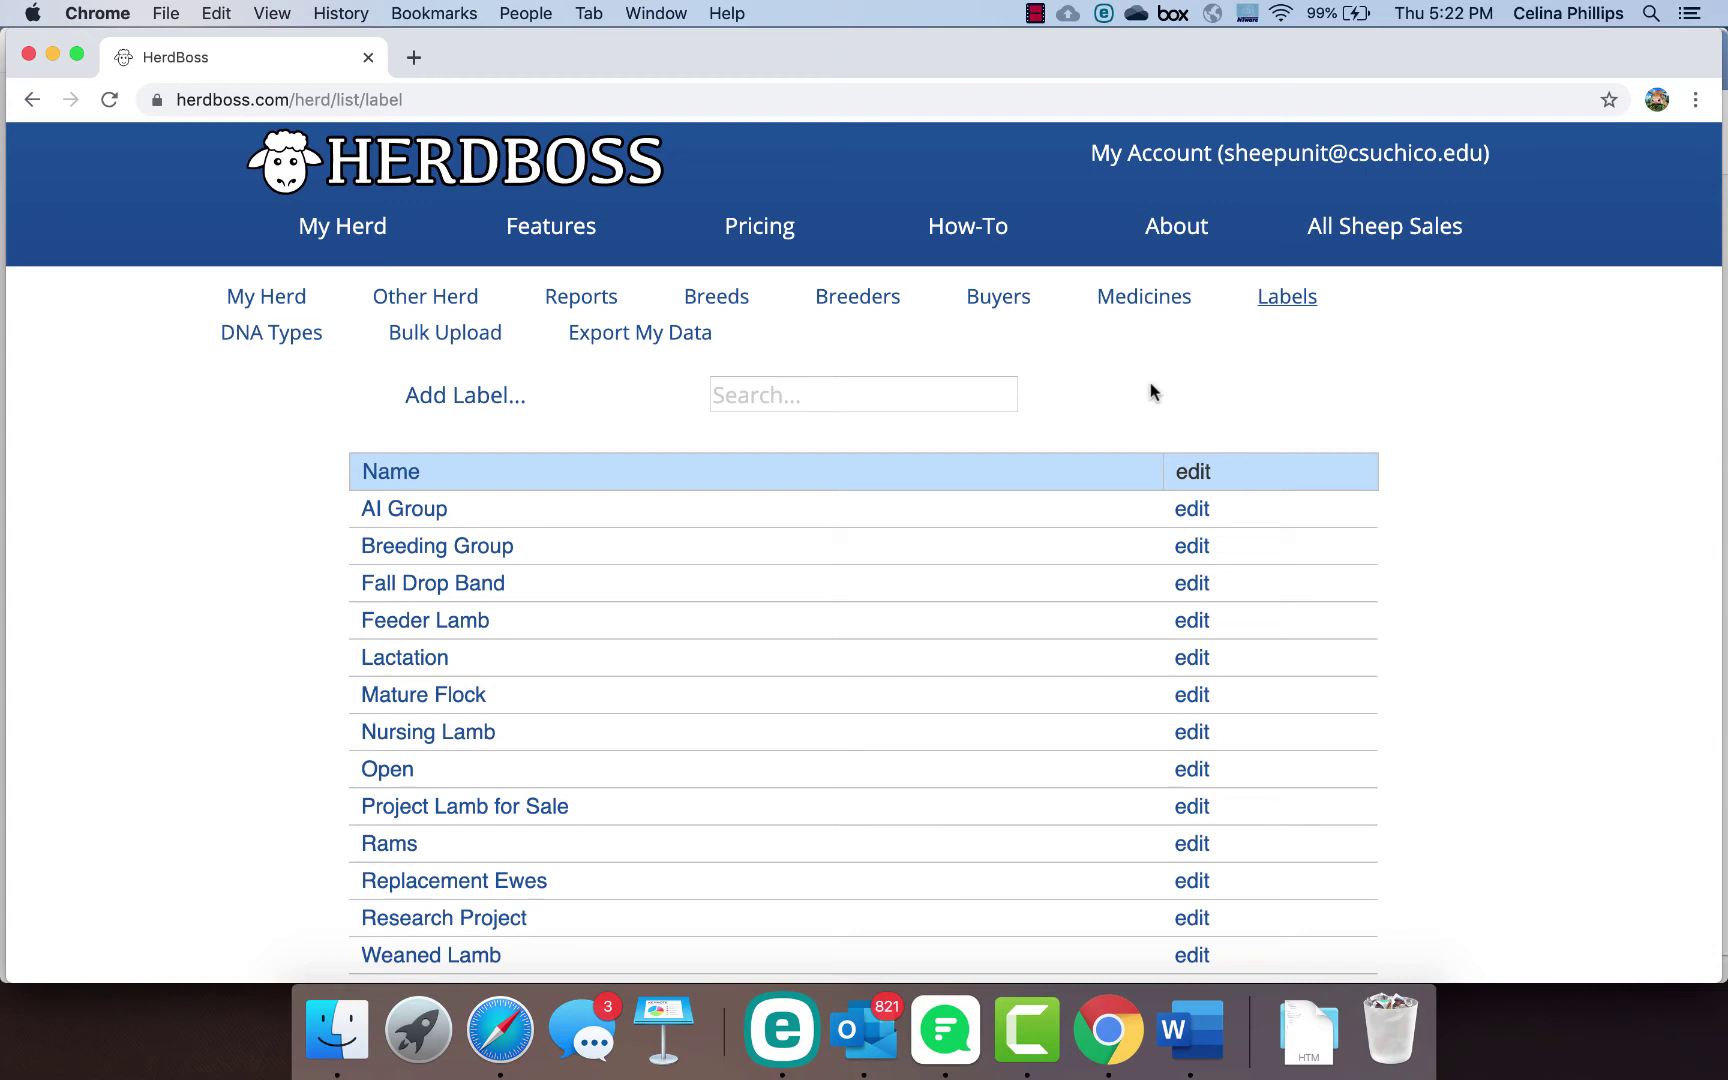
Step: Open the DNA Types list and scroll through its genotypes from QQNN to RRNS
left_click(293, 336)
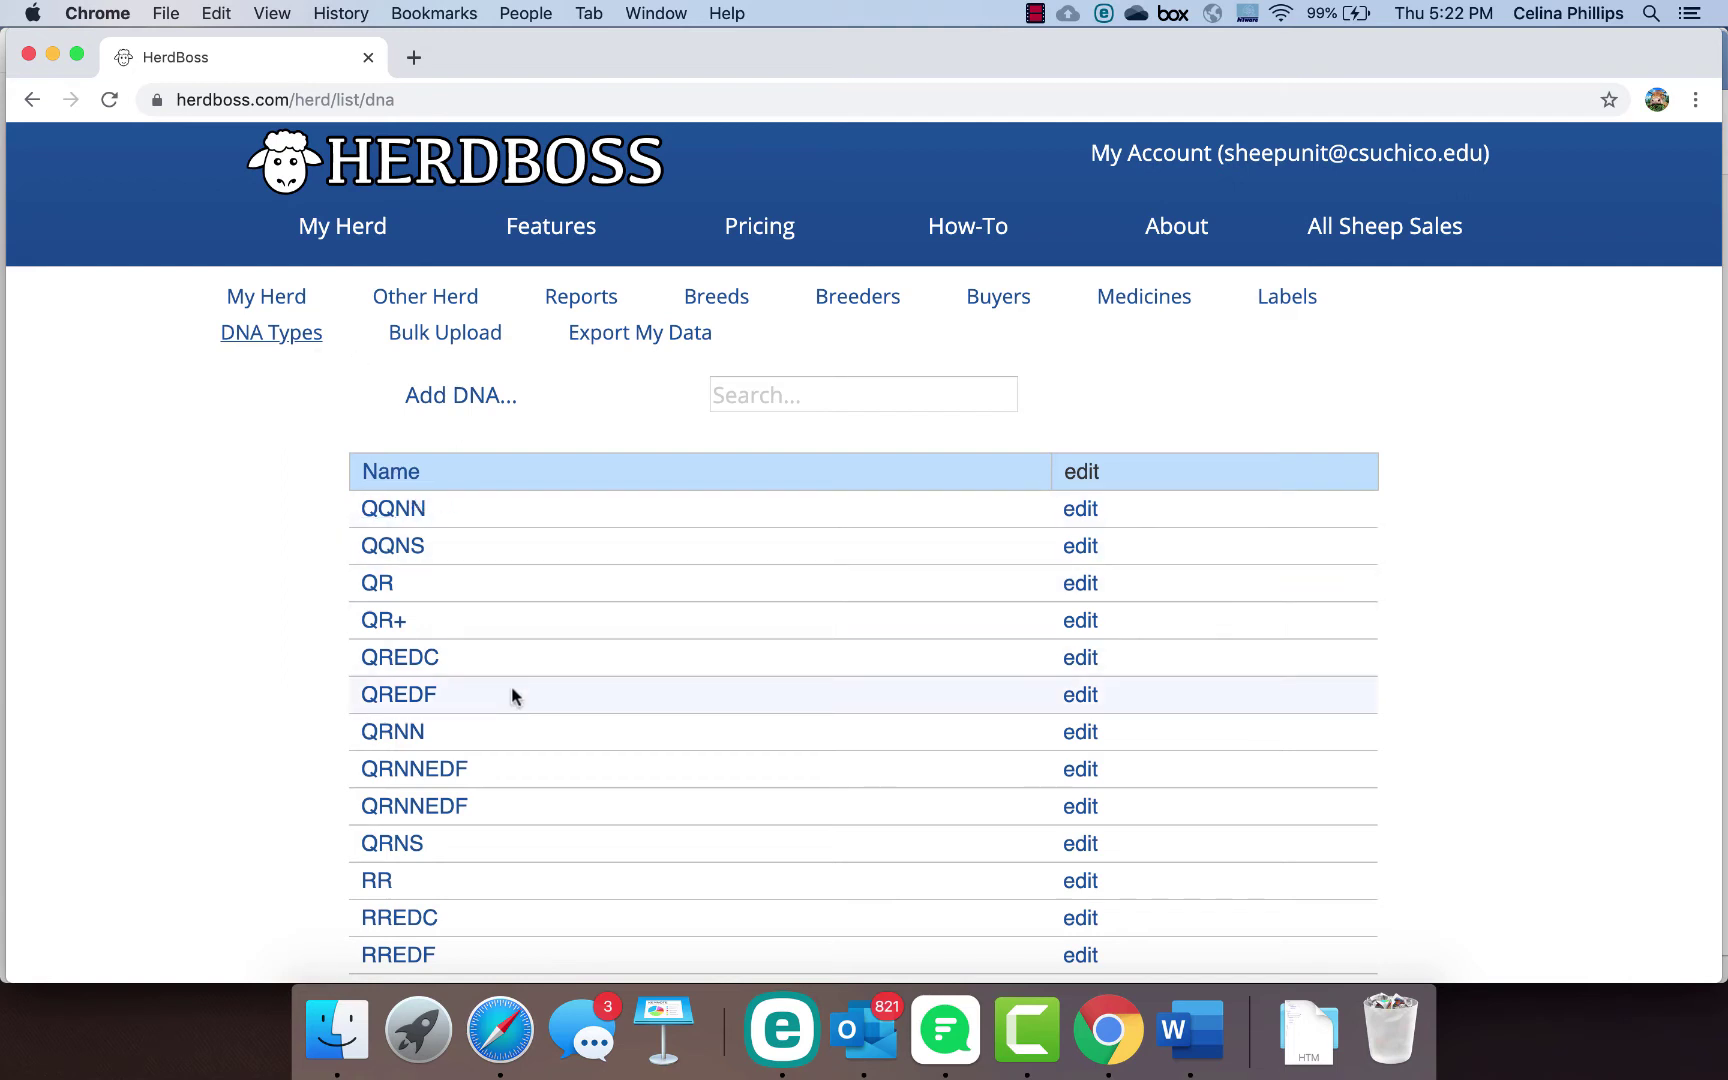
scroll(512, 695, "down", 5)
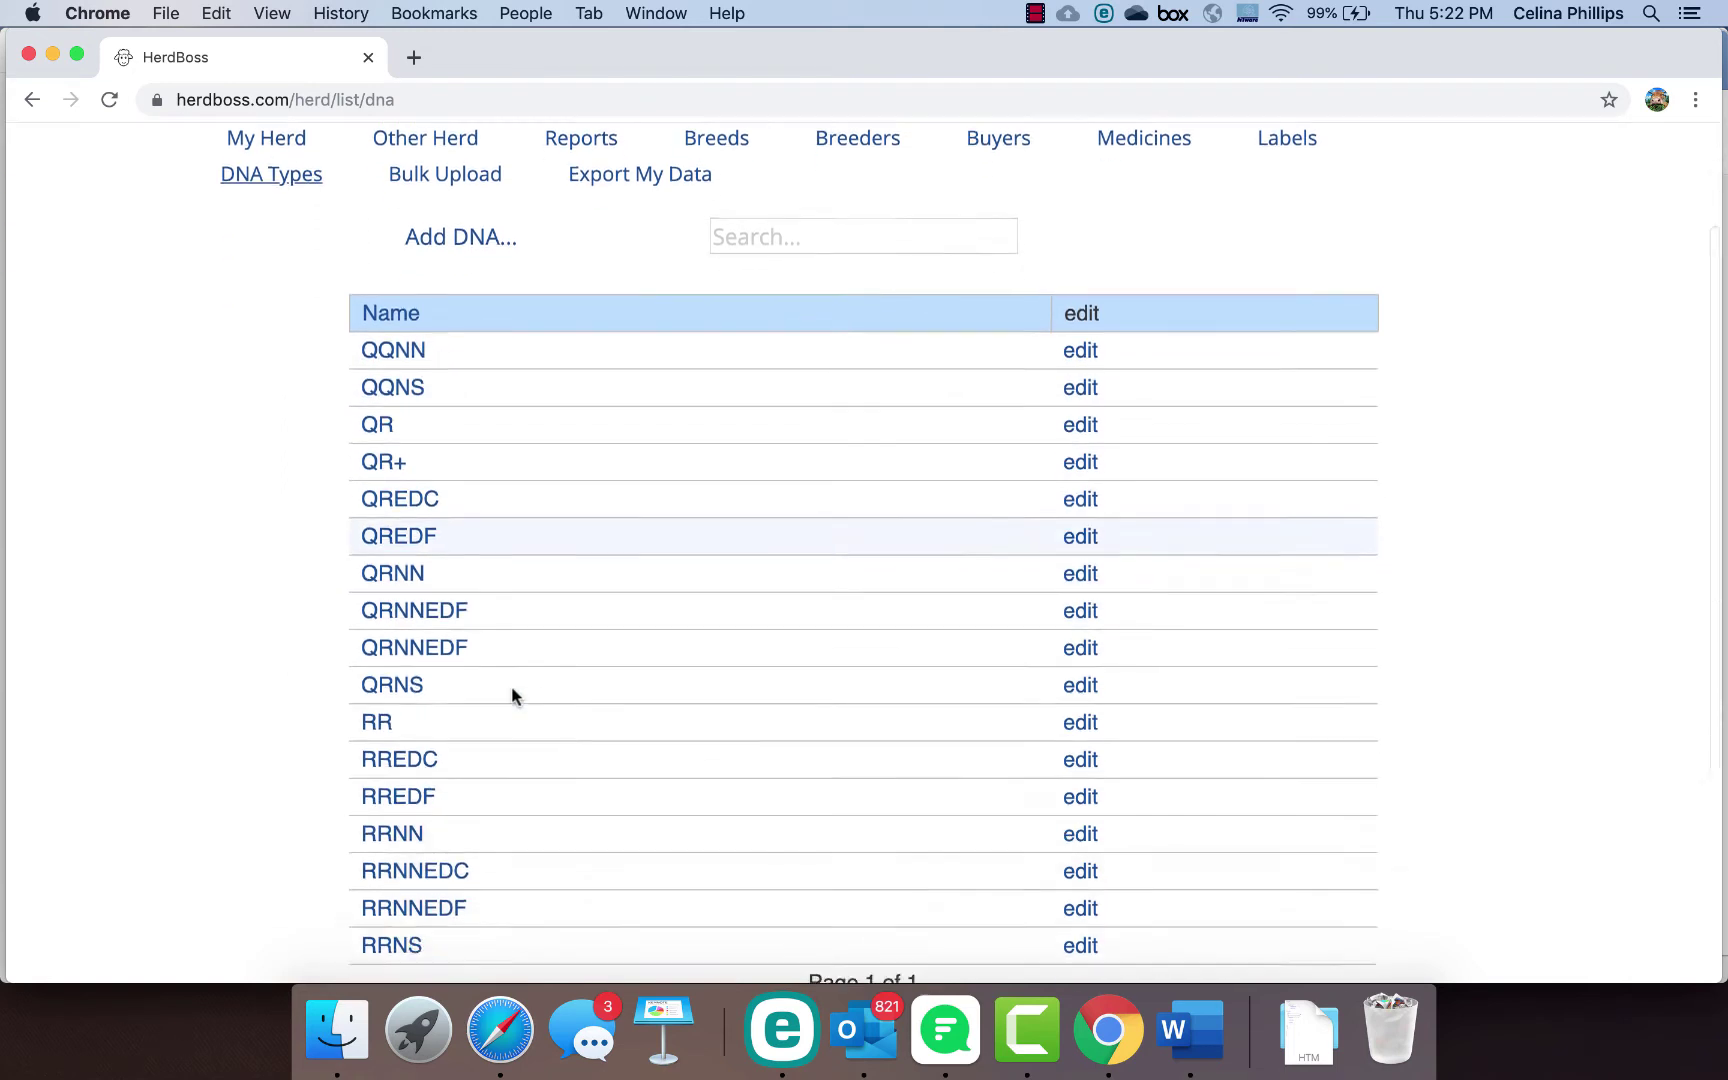
scroll(512, 695, "up", 1)
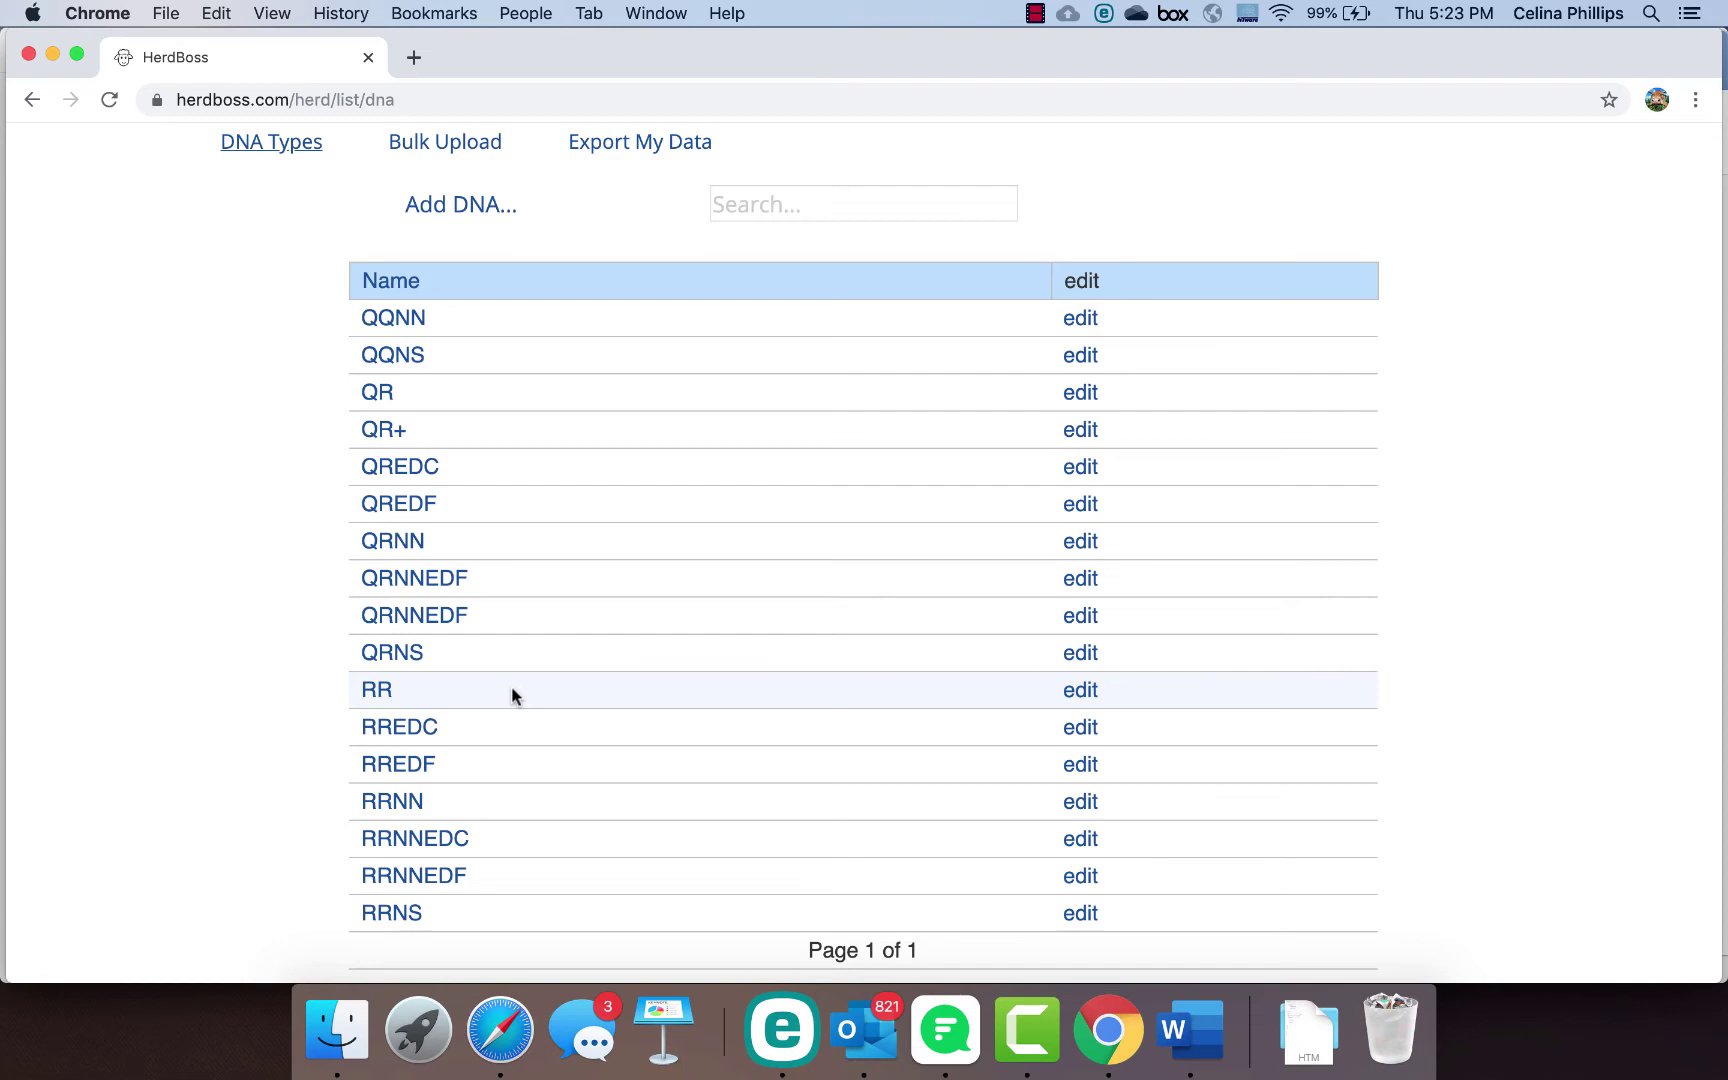
scroll(535, 485, "up", 2)
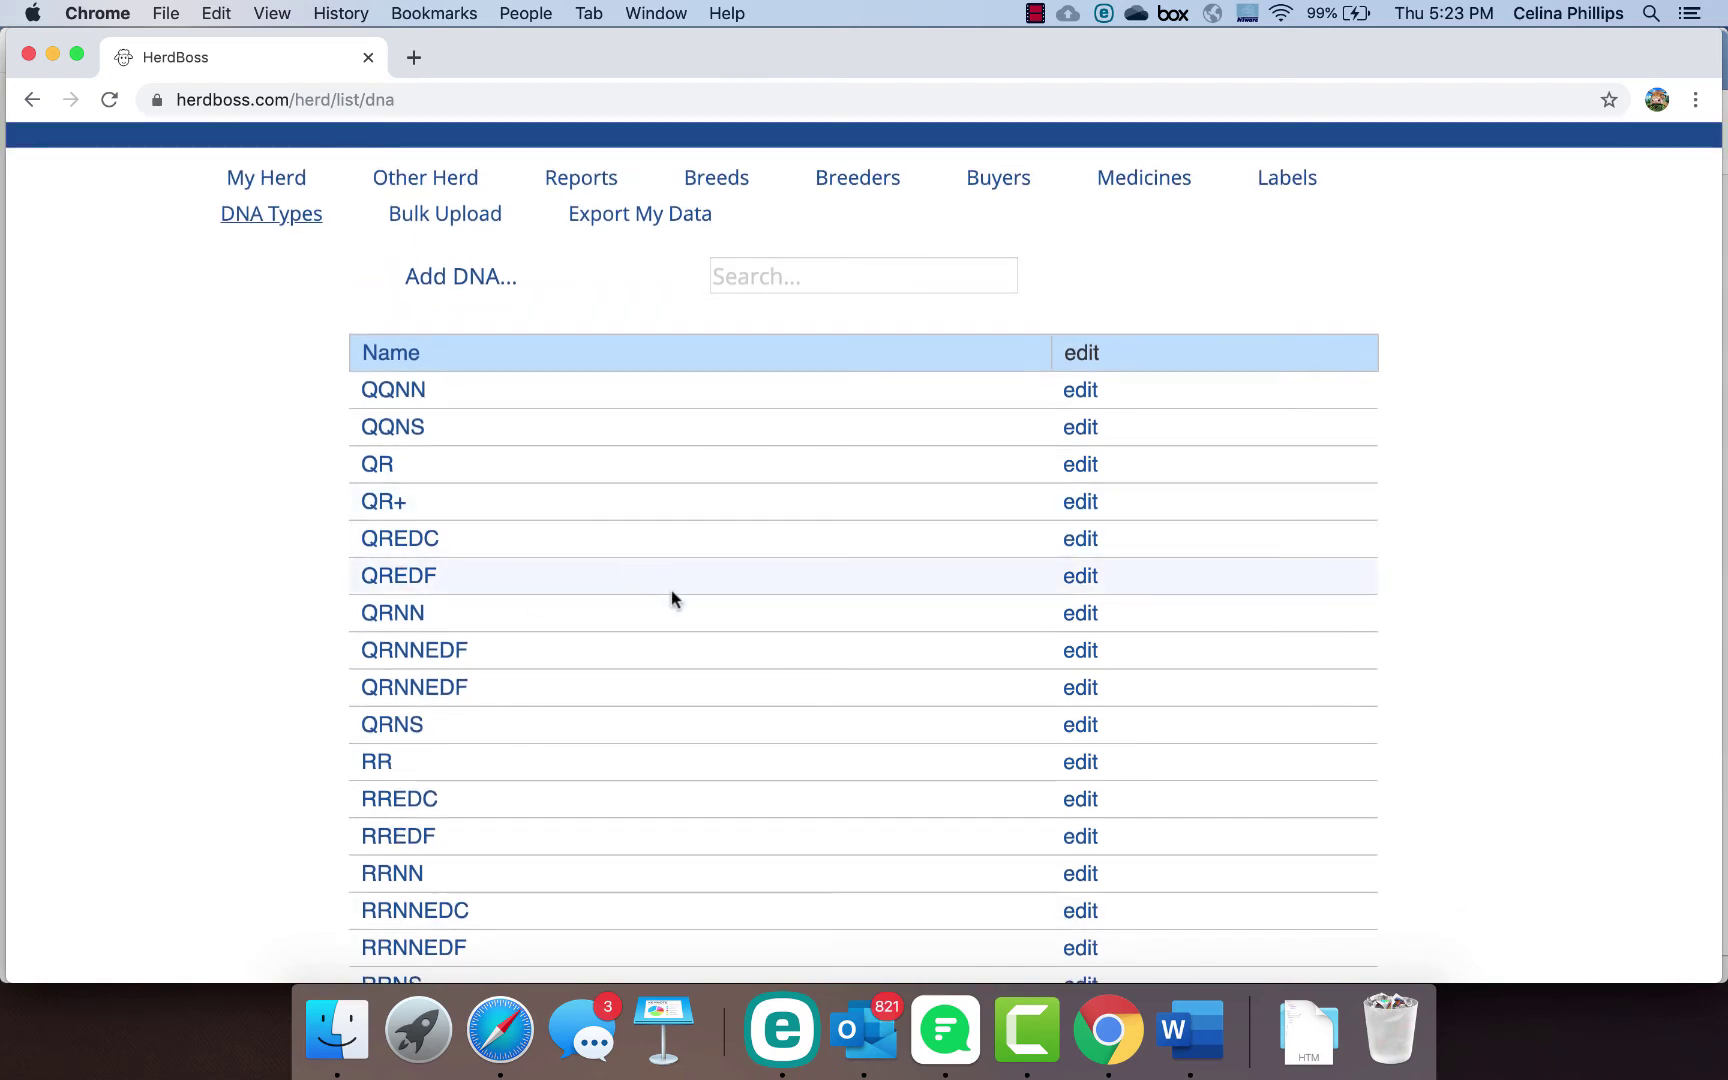
Step: Open Bulk Upload, switch to Mating Records, and download the blank CSV Mating Records Template
left_click(465, 216)
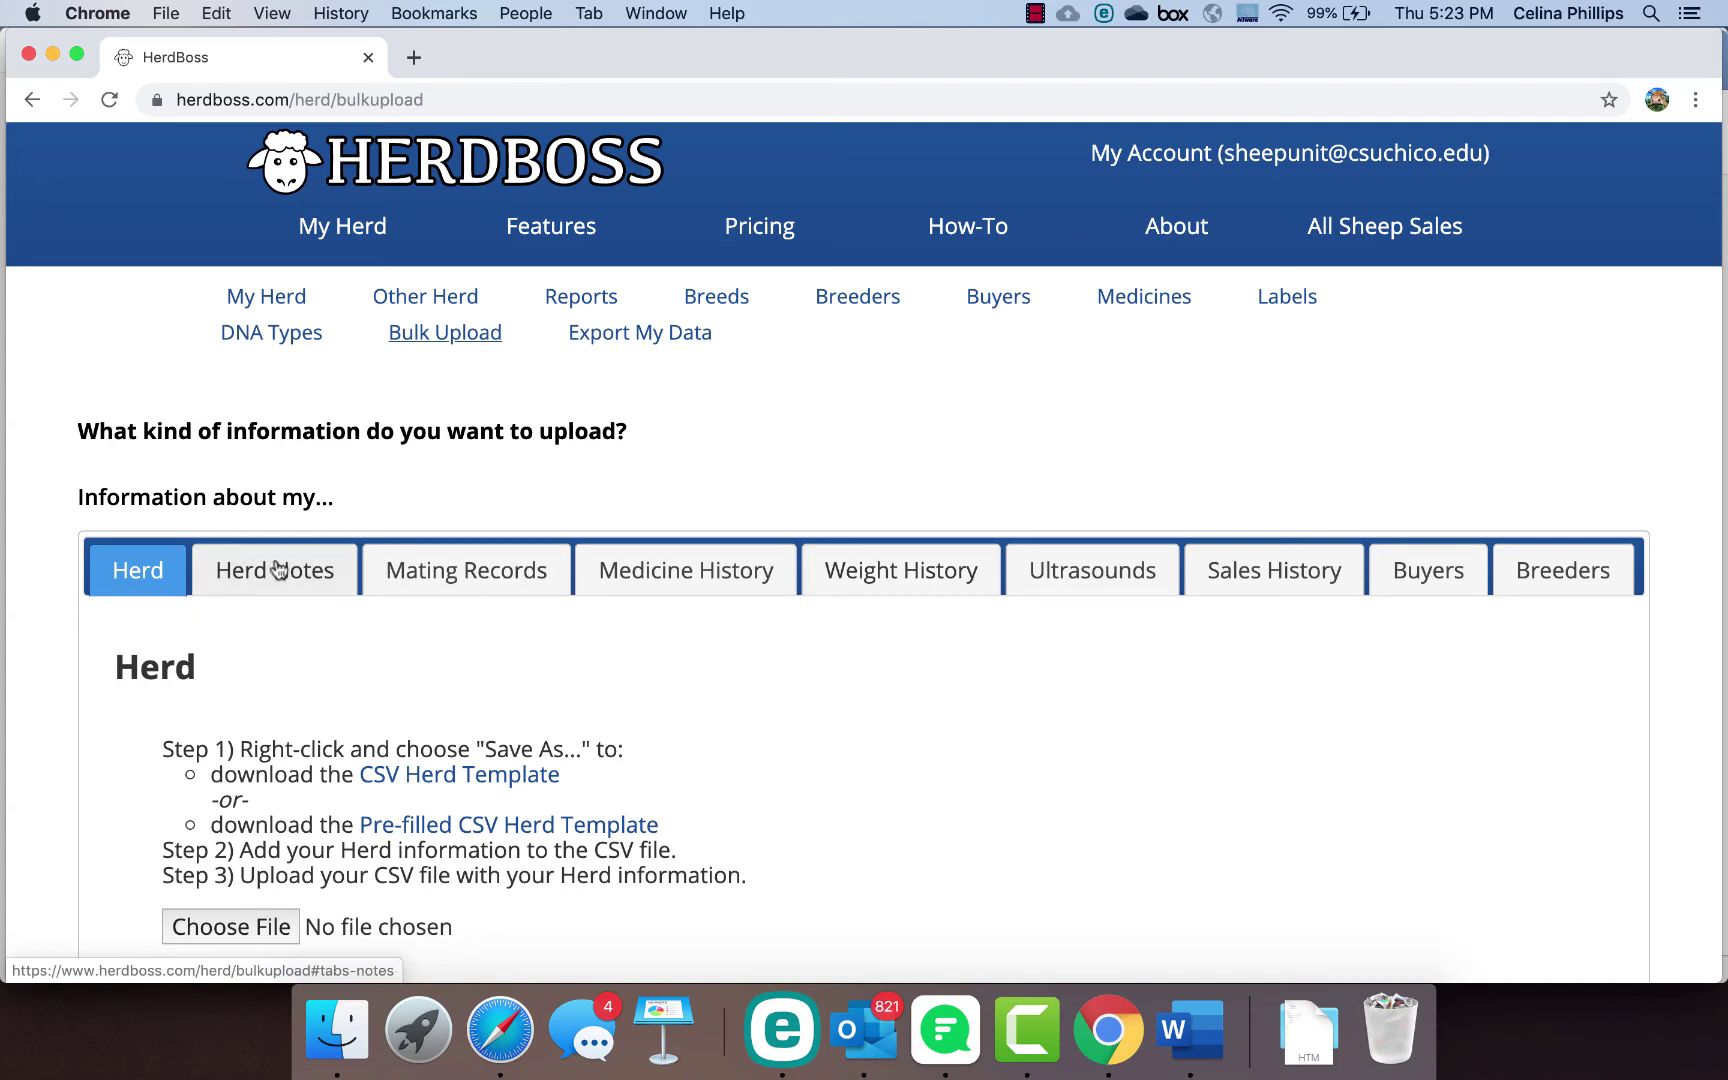
left_click(466, 571)
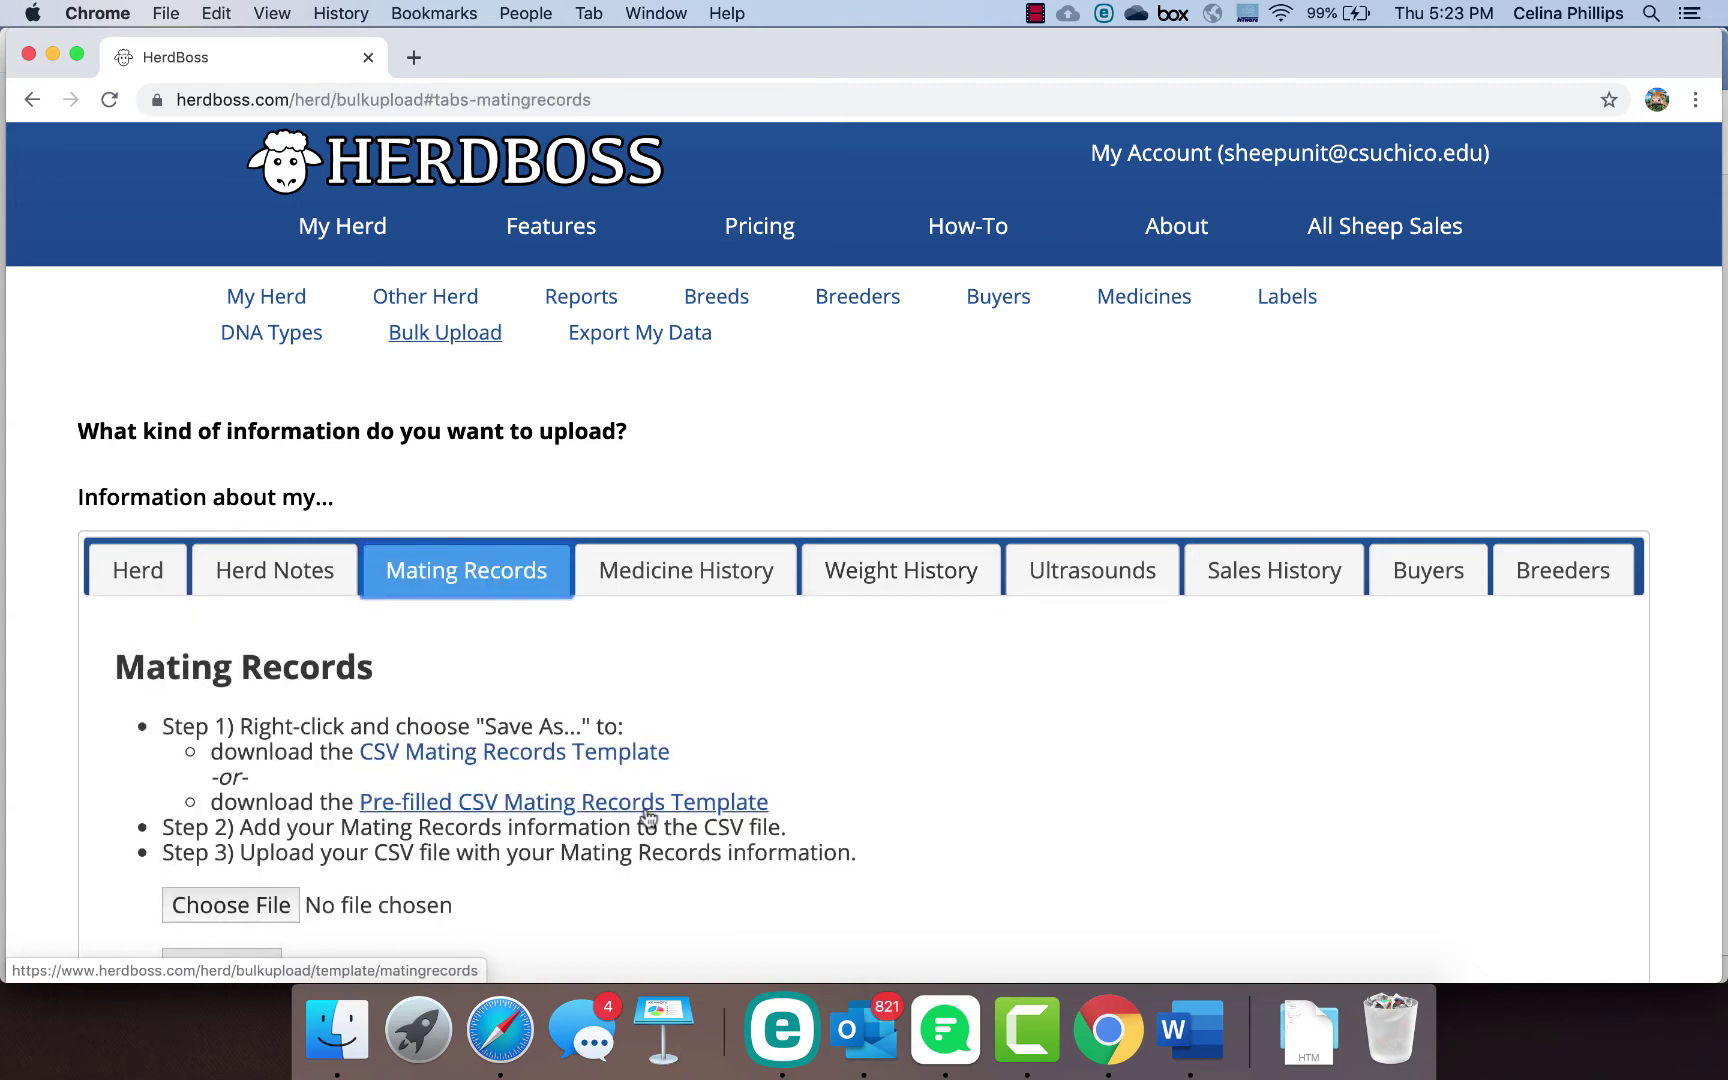
left_click(521, 768)
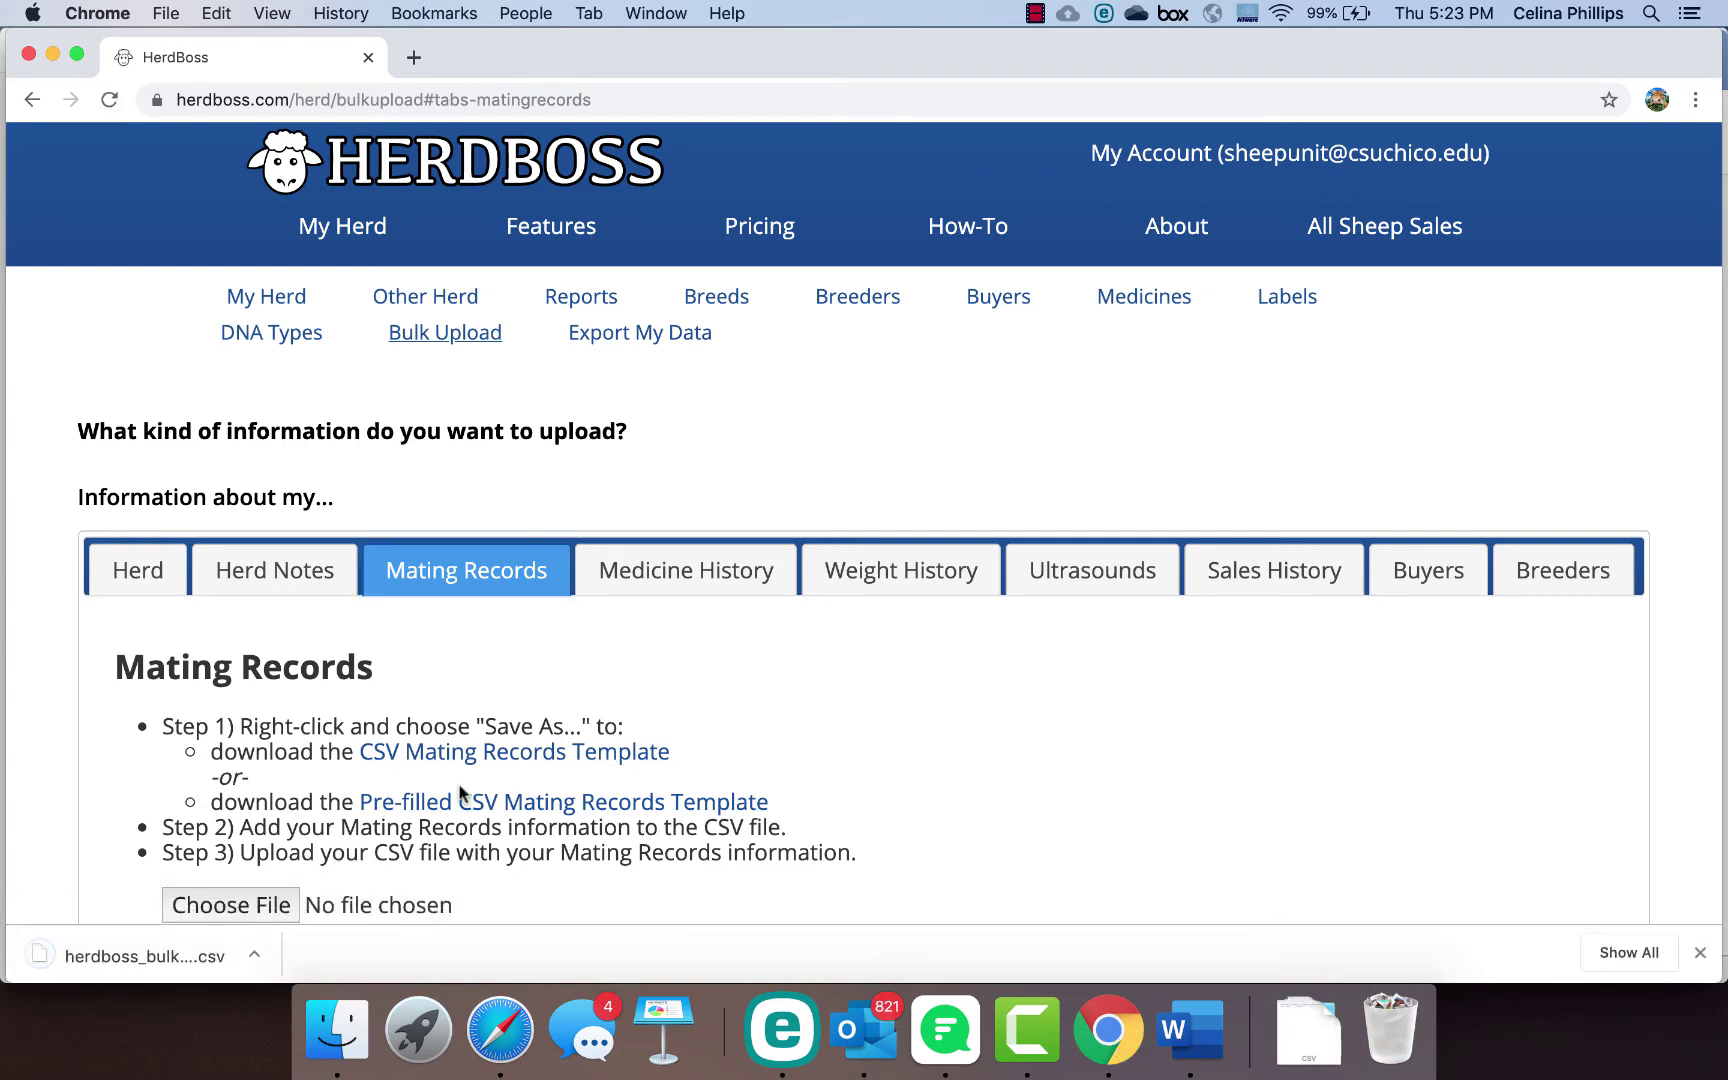
left_click(183, 952)
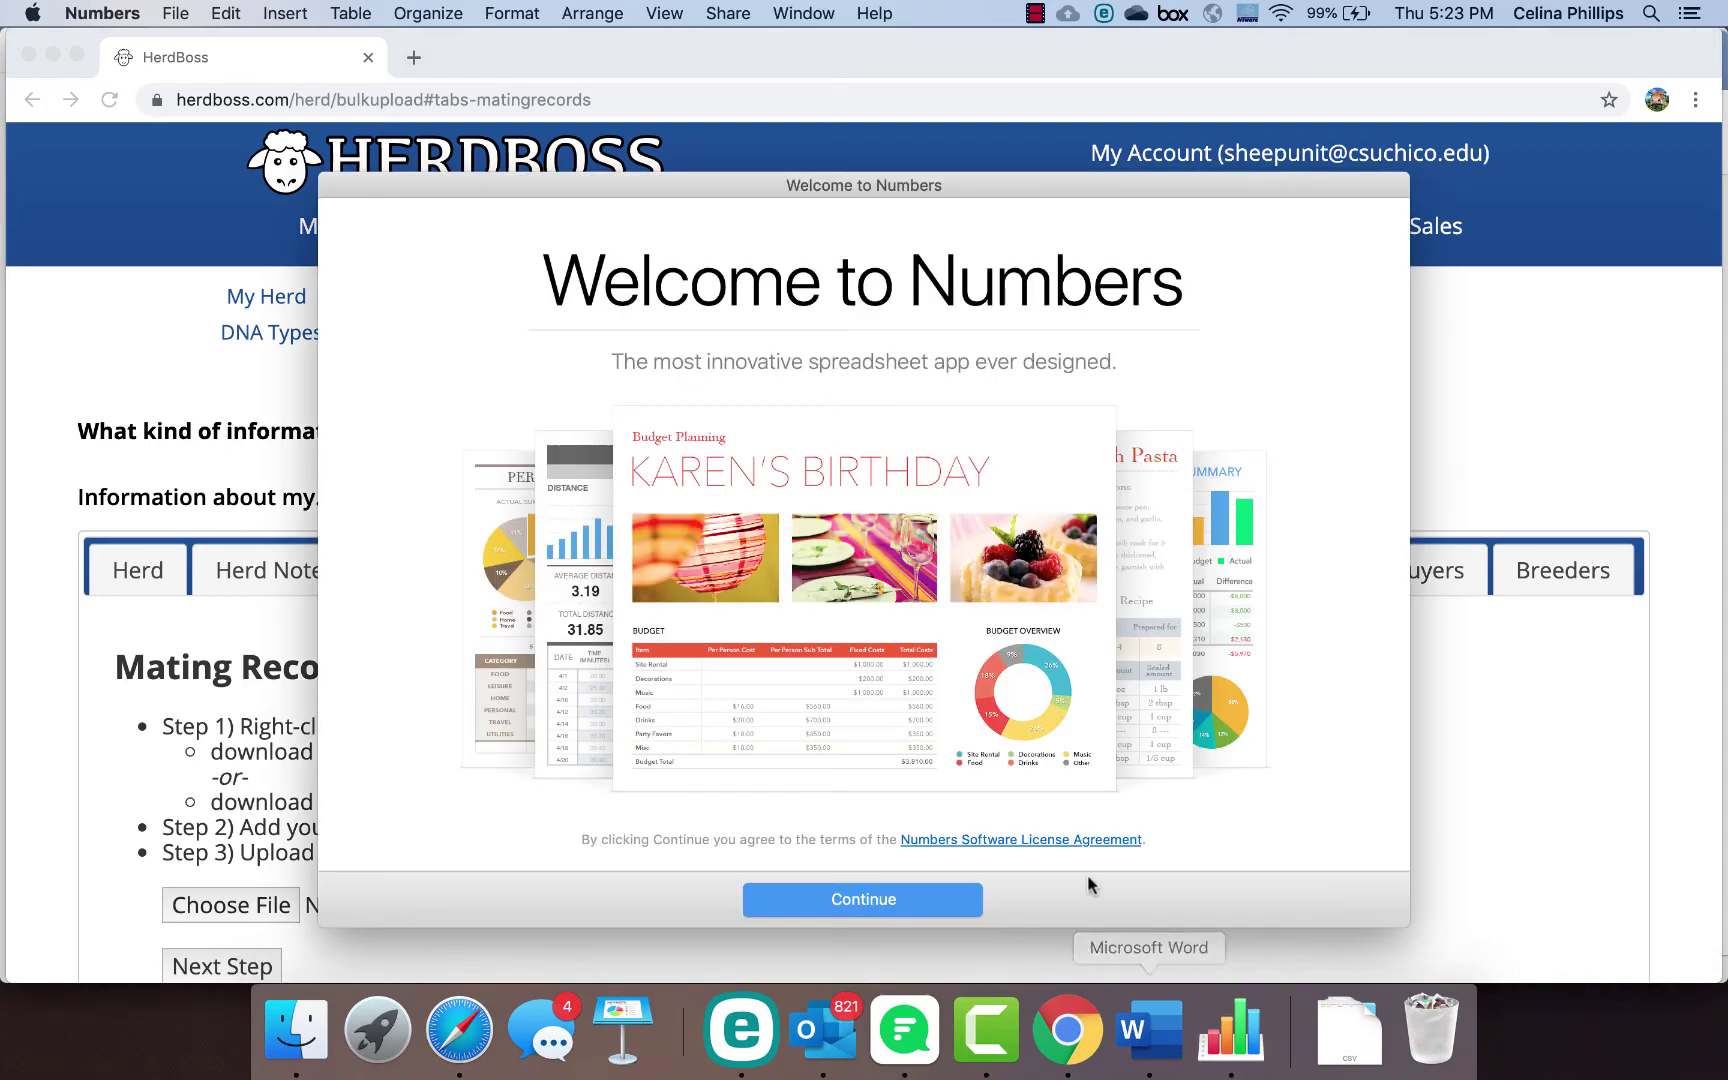
left_click(957, 909)
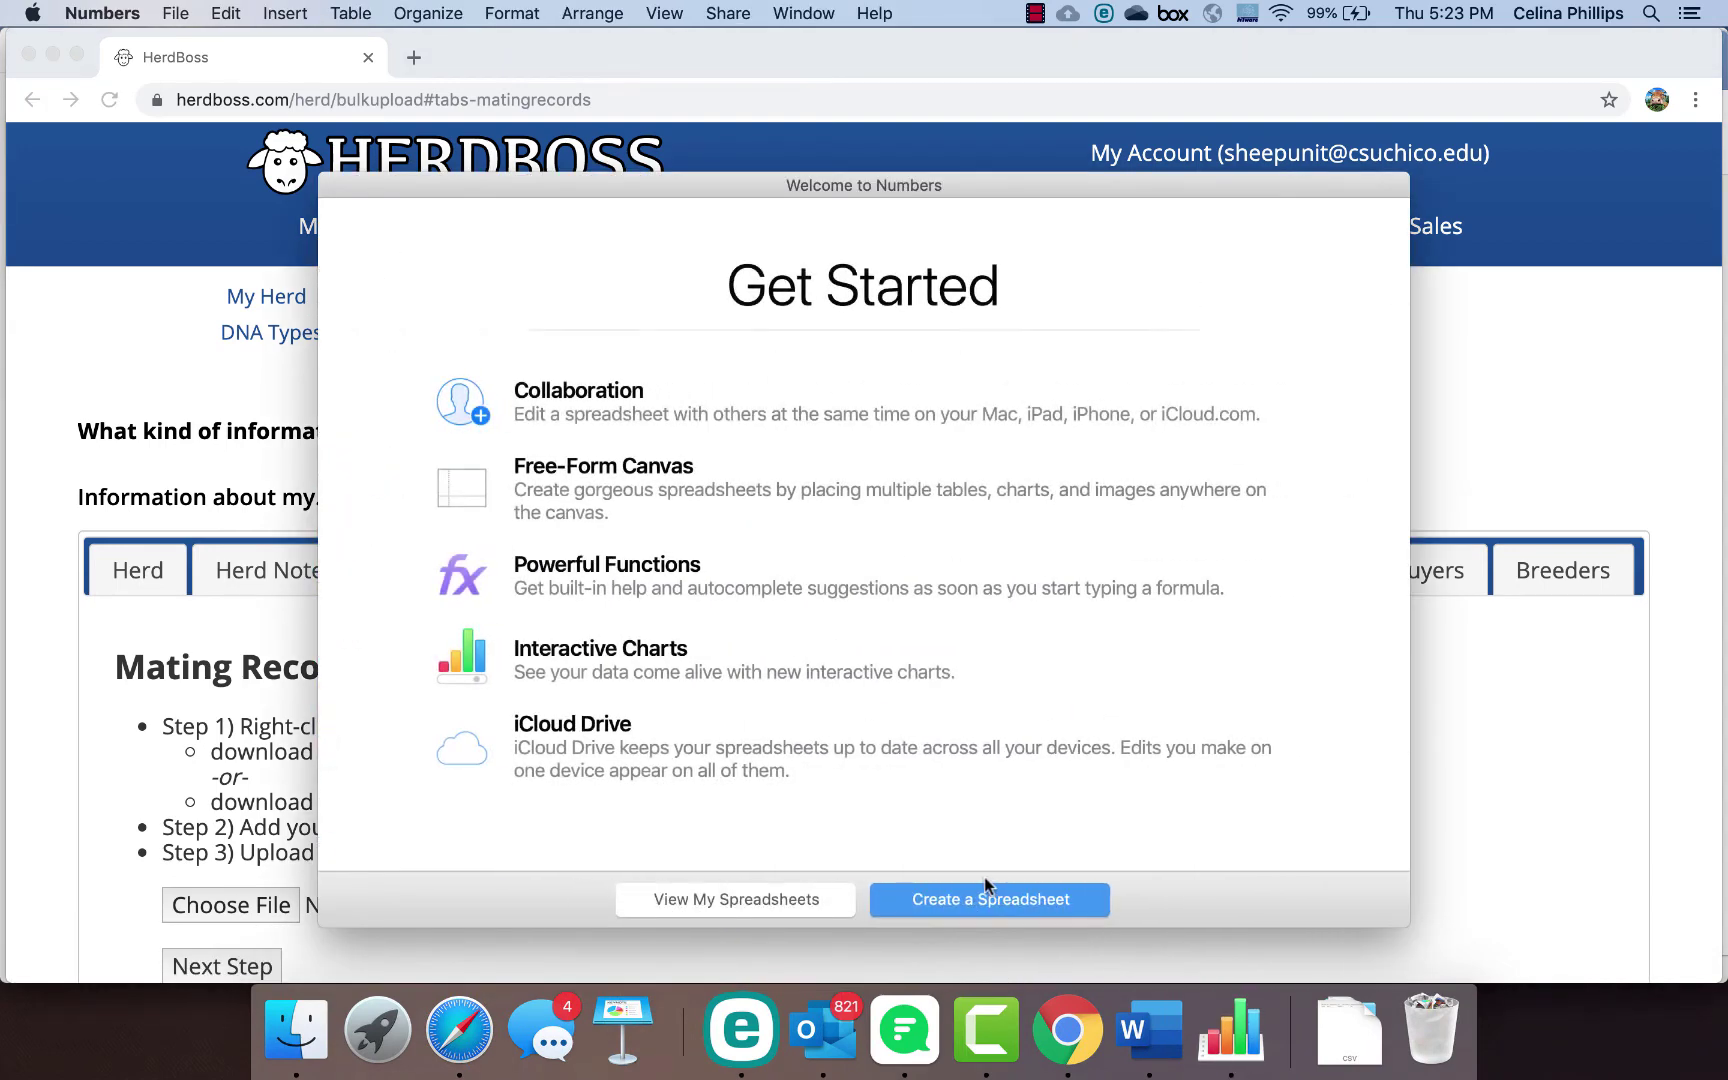
left_click(801, 898)
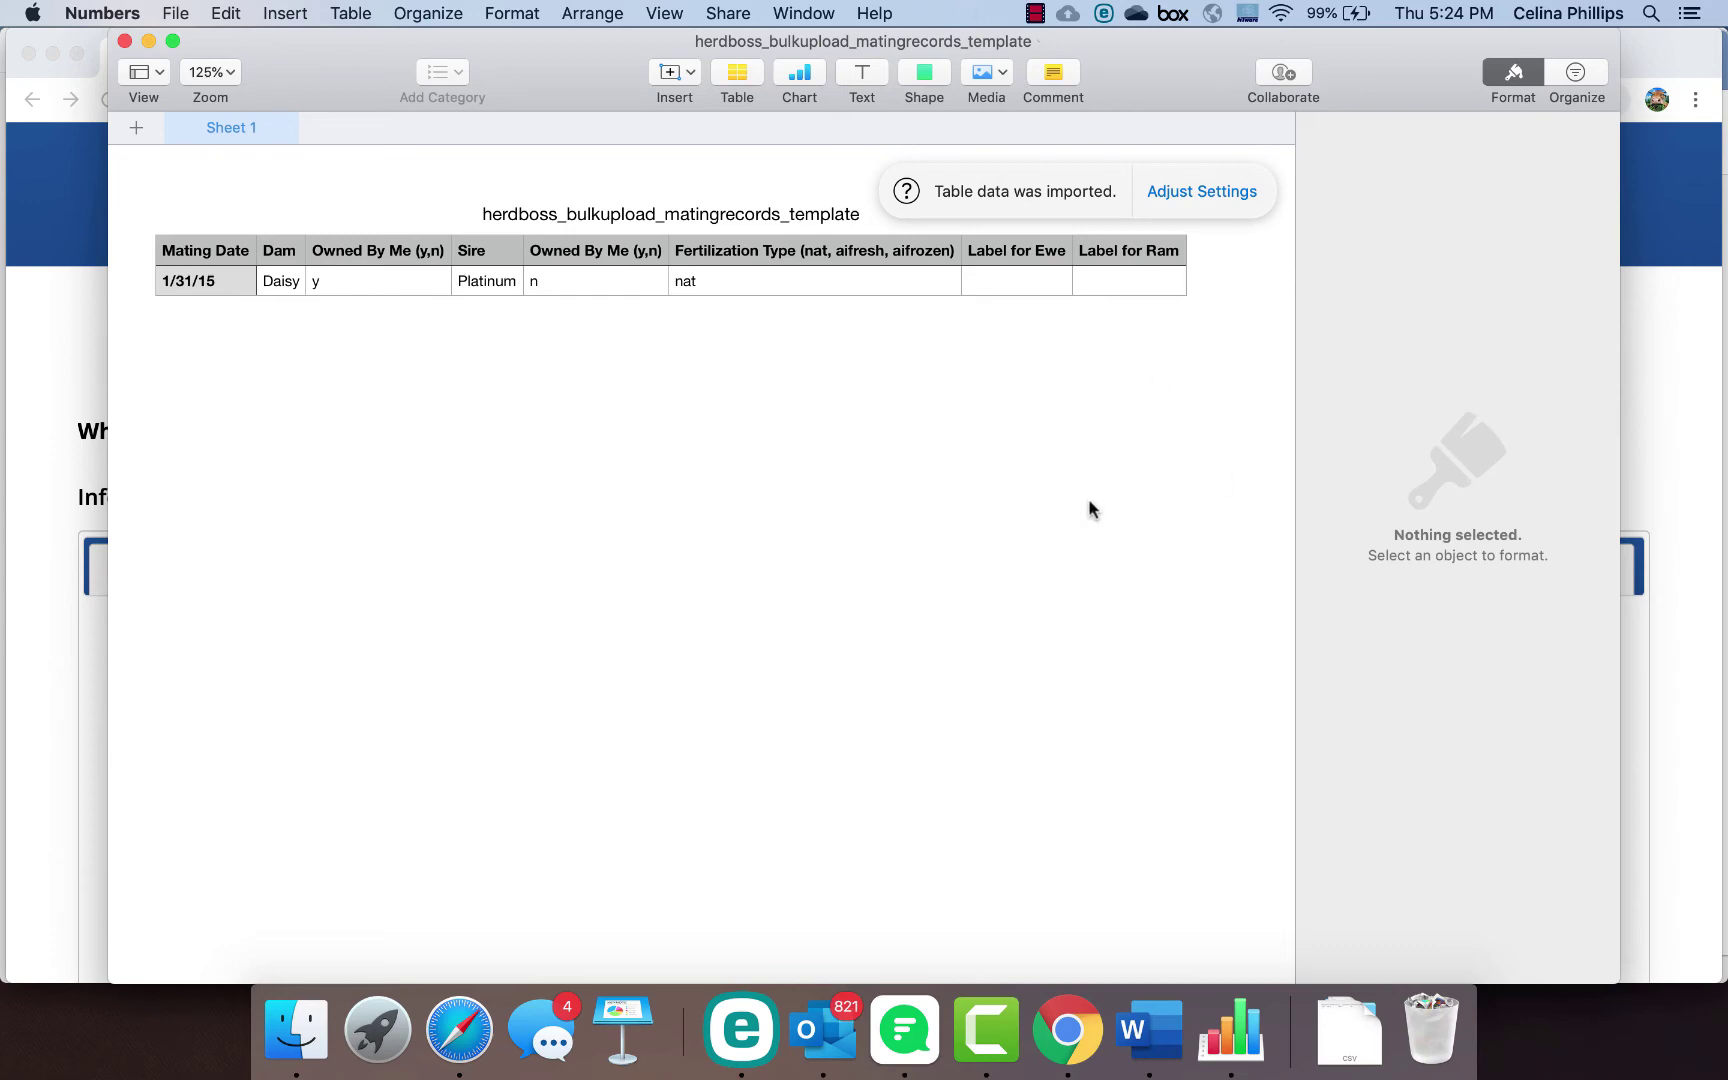
left_click(124, 41)
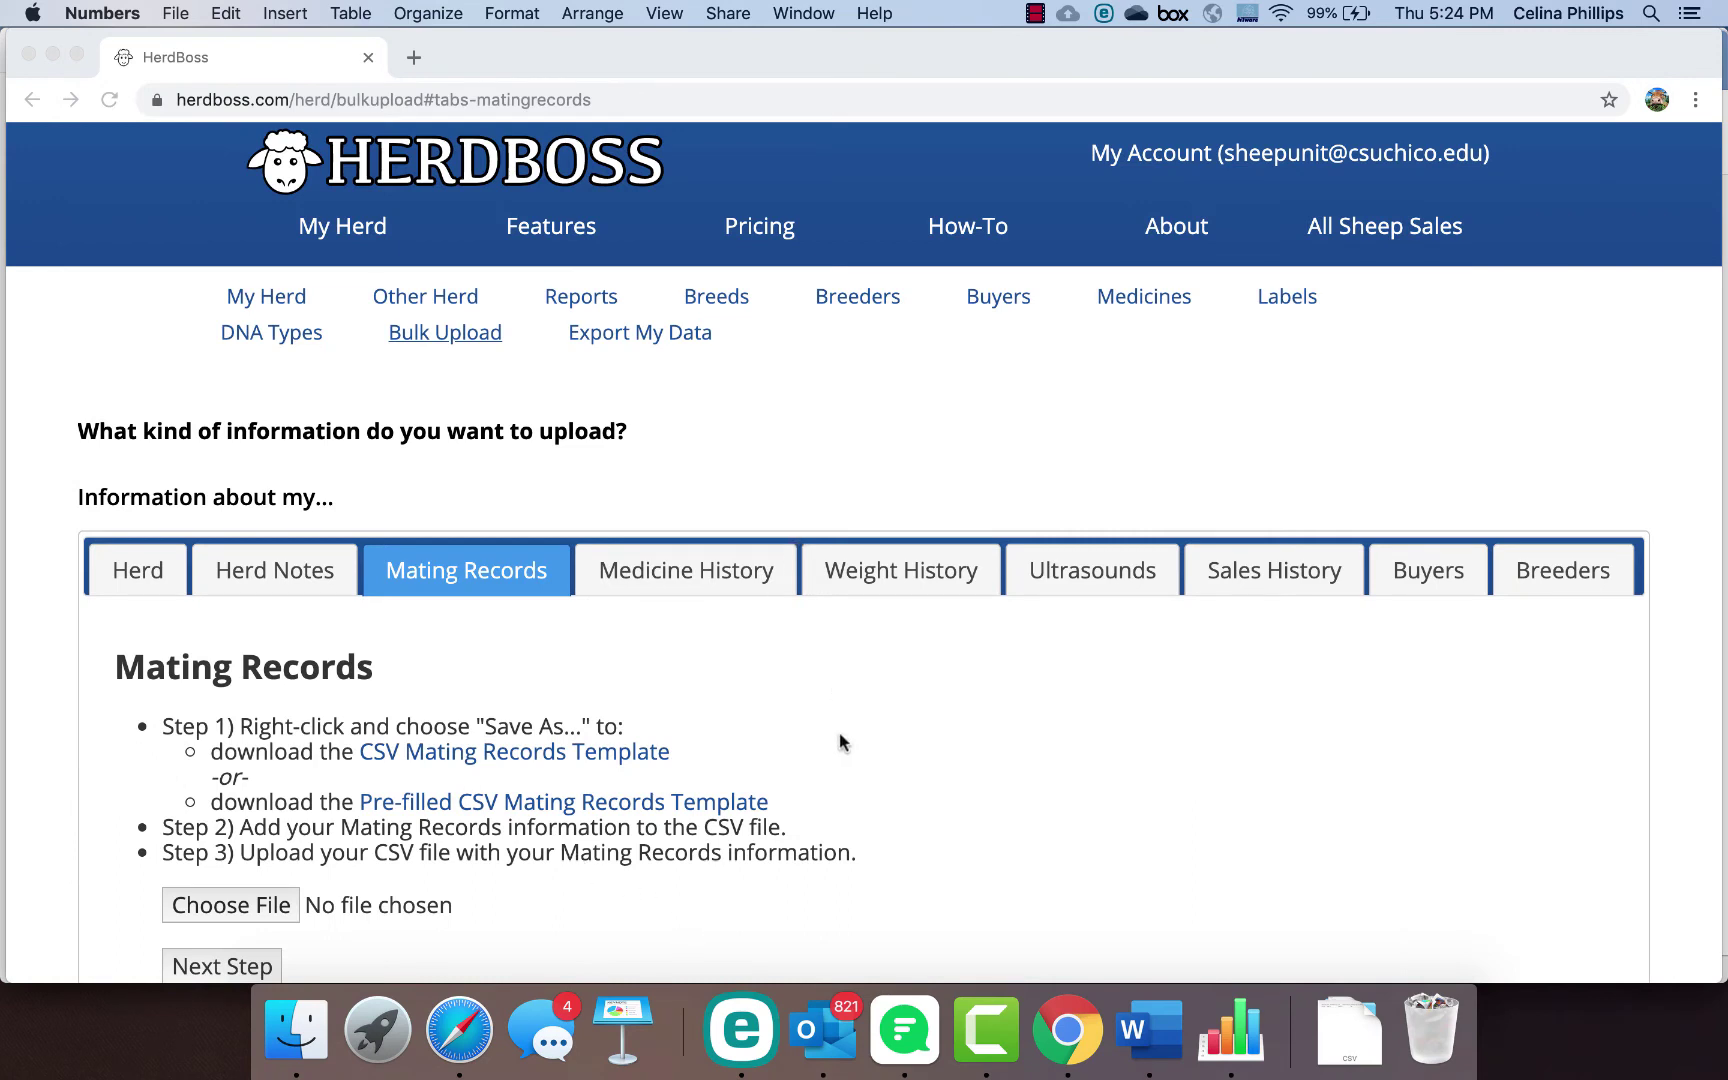
Step: Quit Numbers, stop at the Export My Data page, then return to the My Herd list
key("super+q")
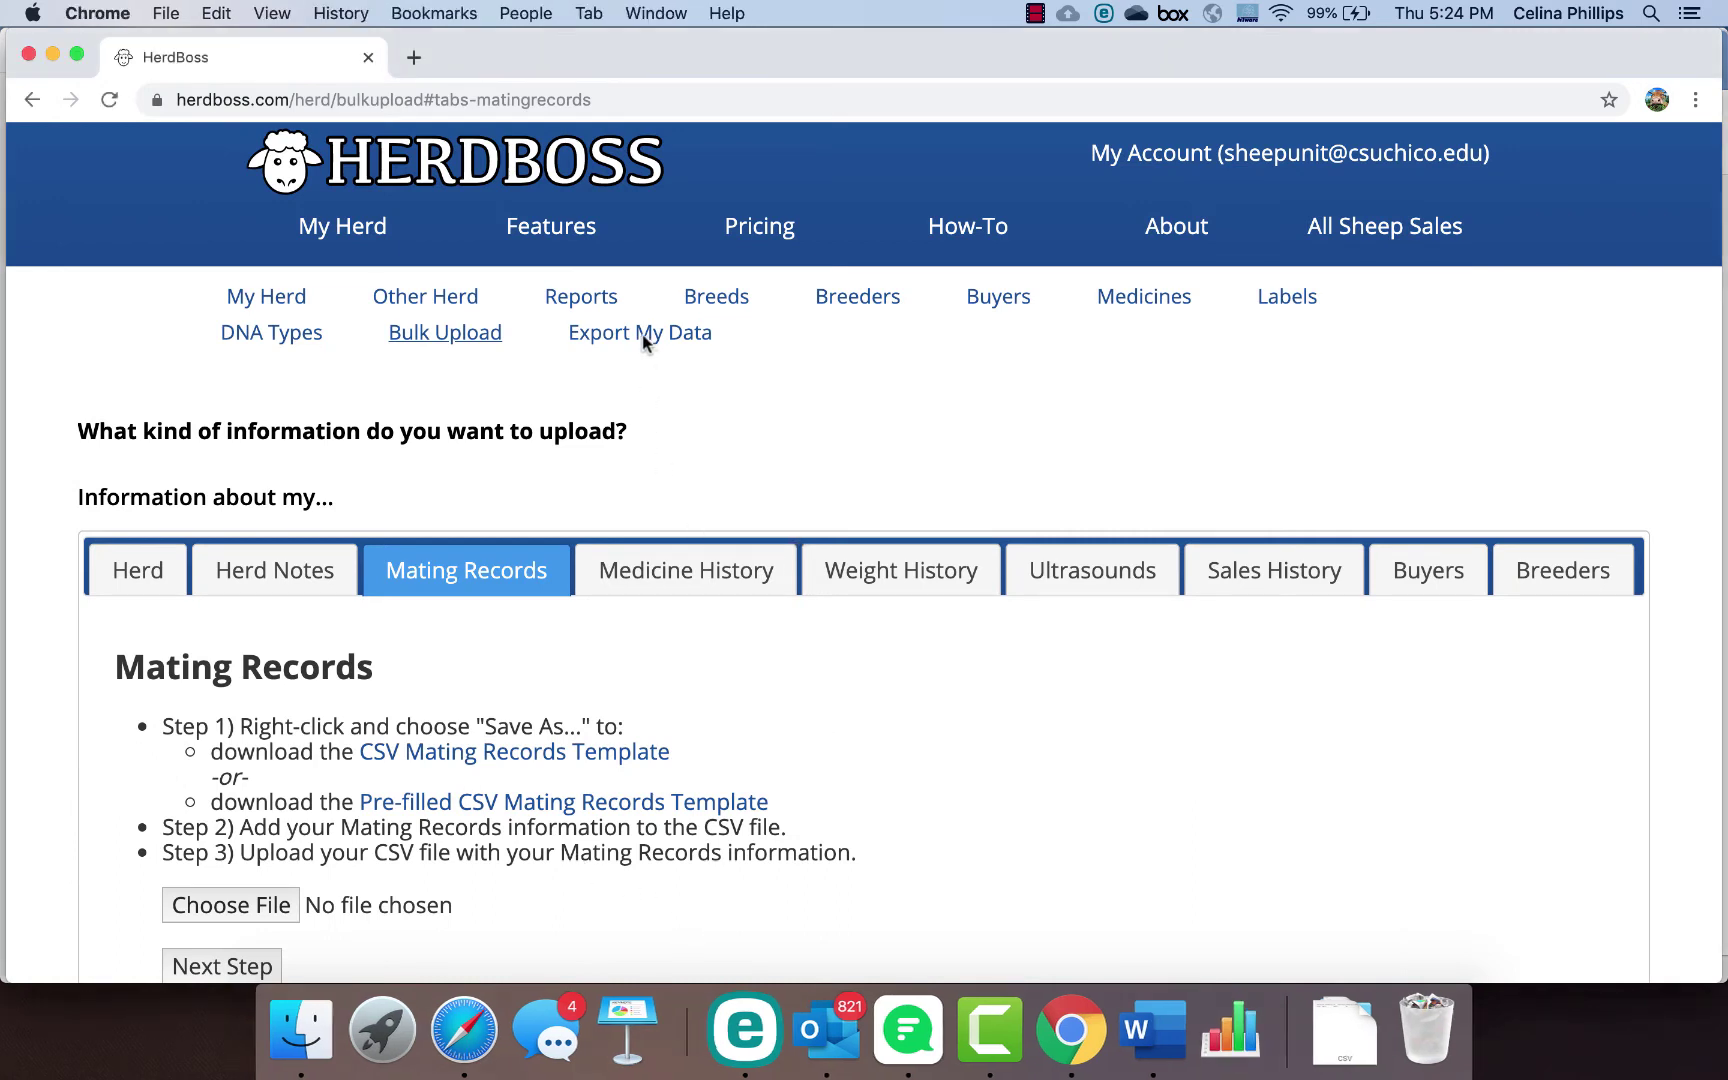
left_click(622, 340)
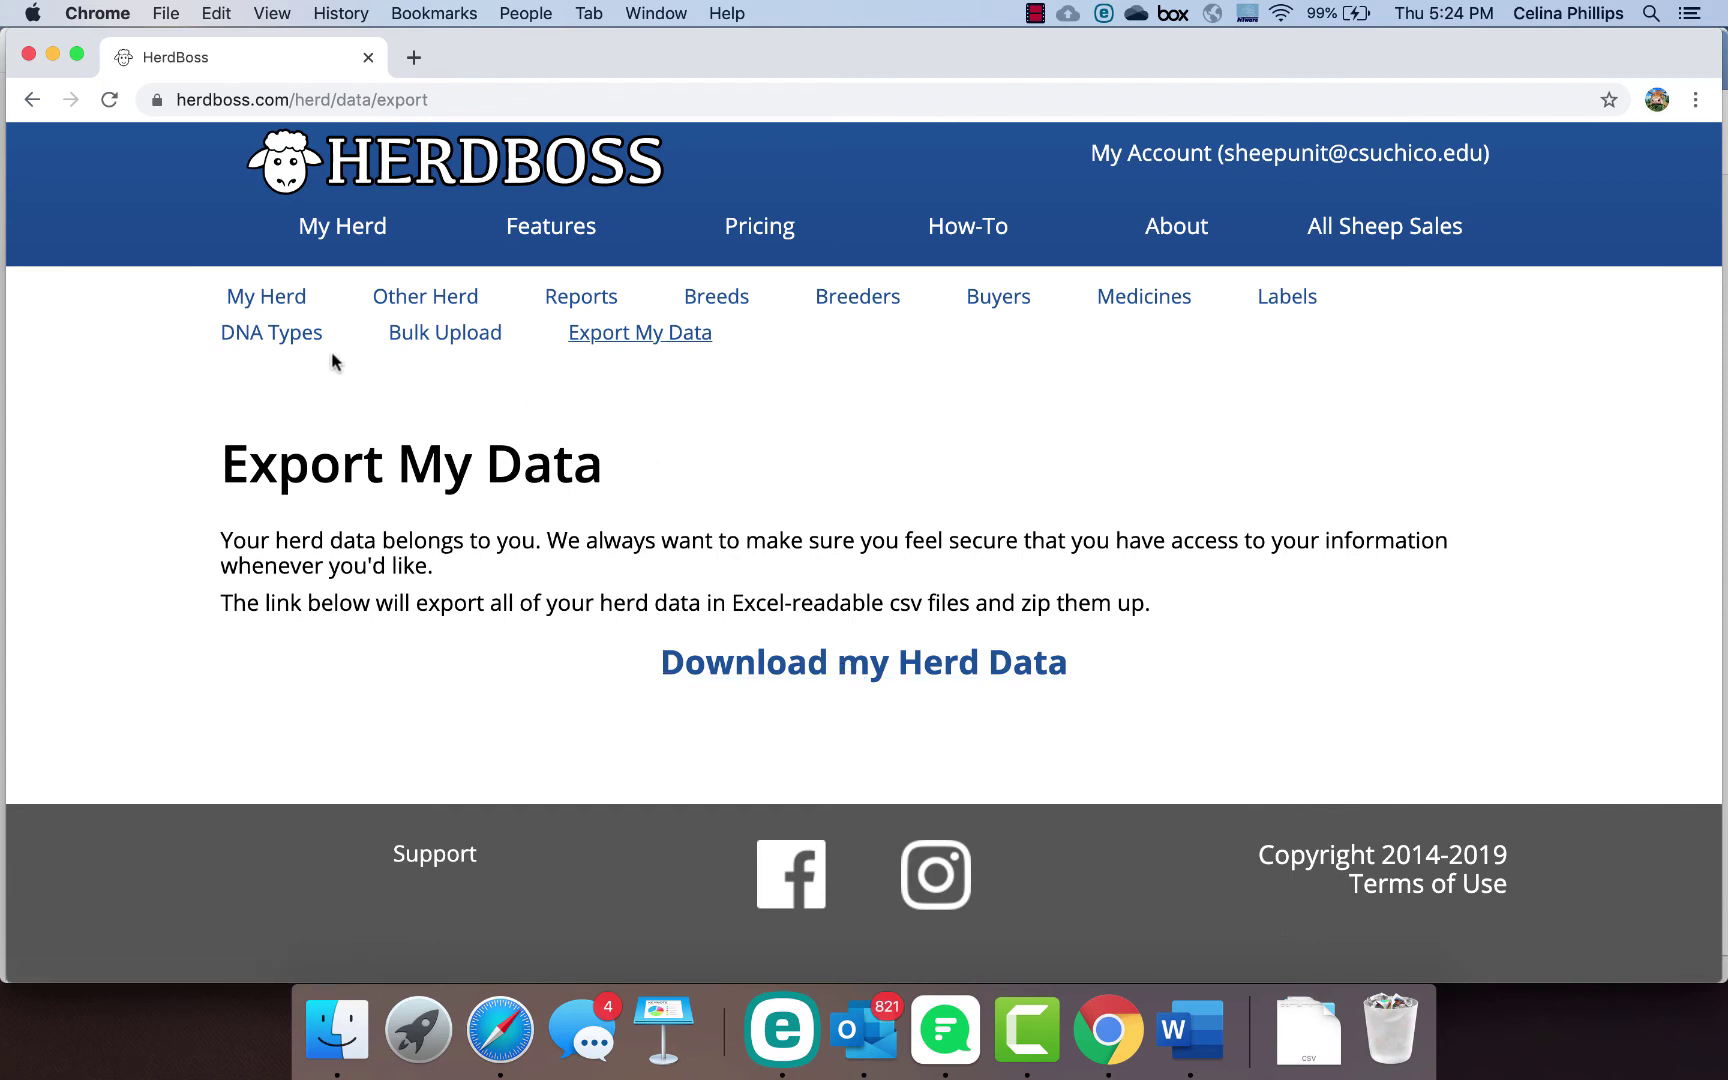
left_click(285, 303)
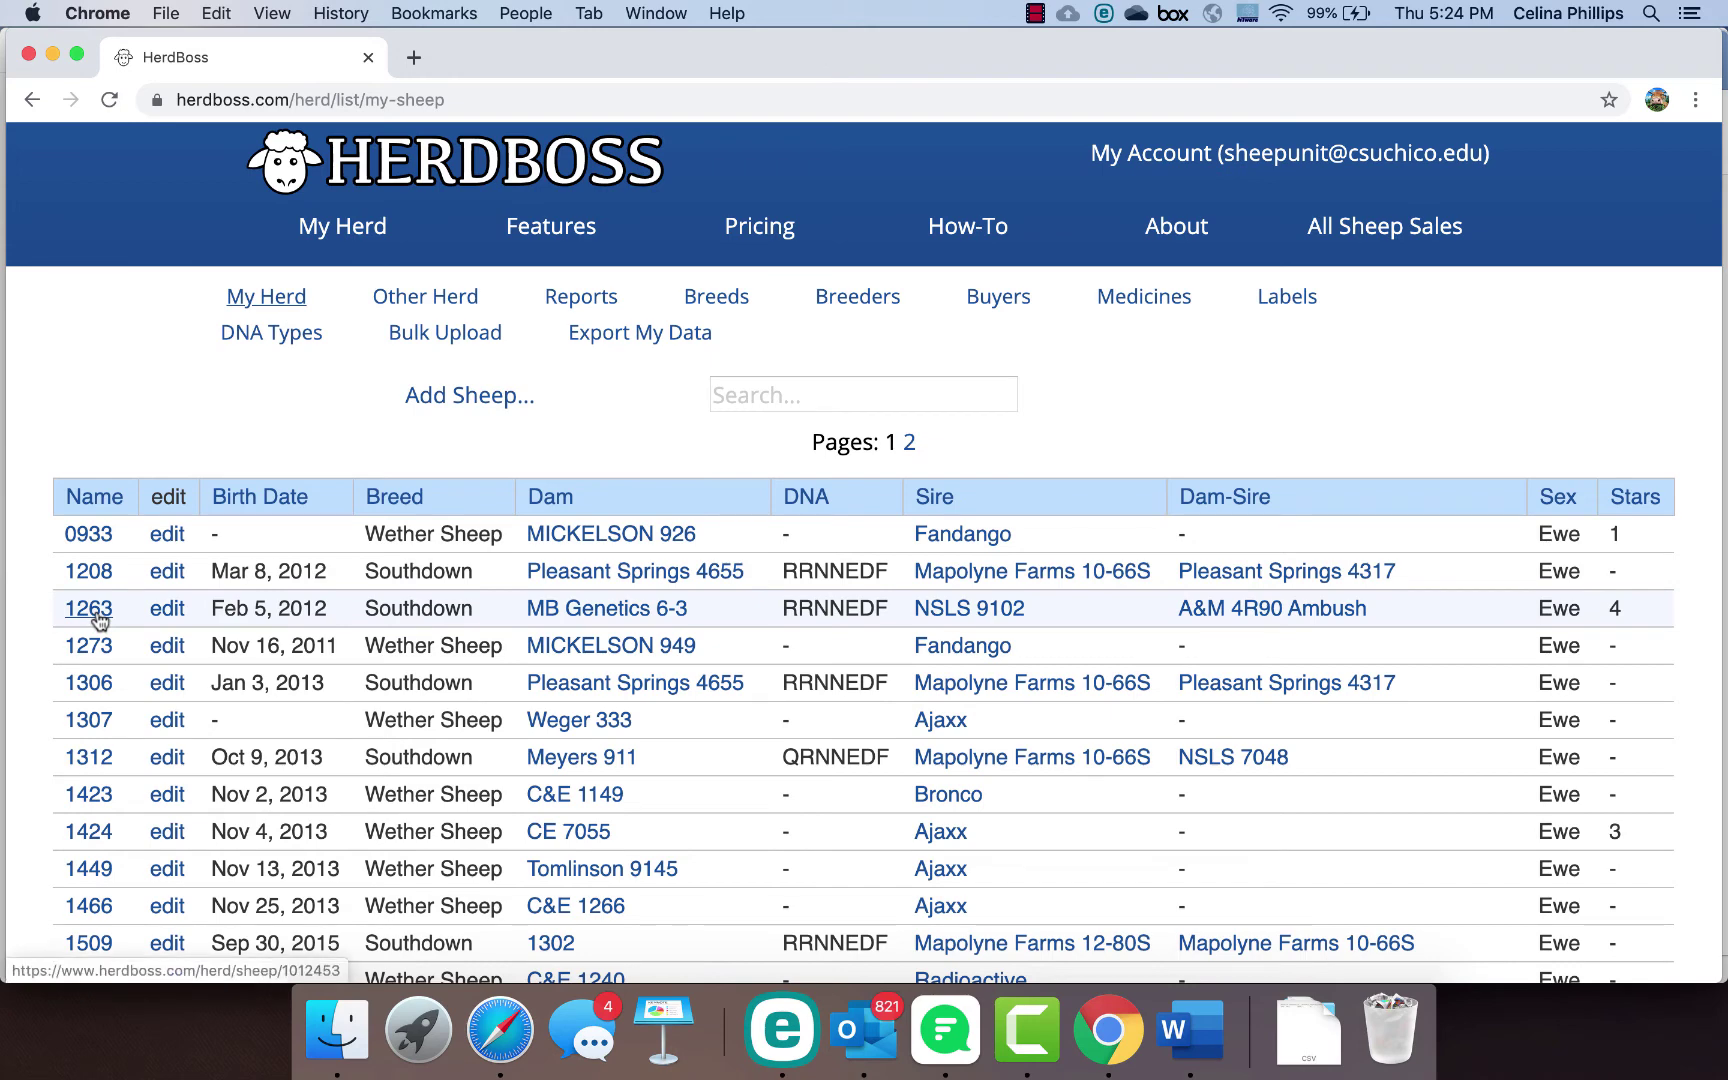
Step: Open ewe 1273's record and review its medicine, mating, ultrasound, weight, offspring 7096/7097 and notes
left_click(96, 650)
scroll(494, 785, "down", 2)
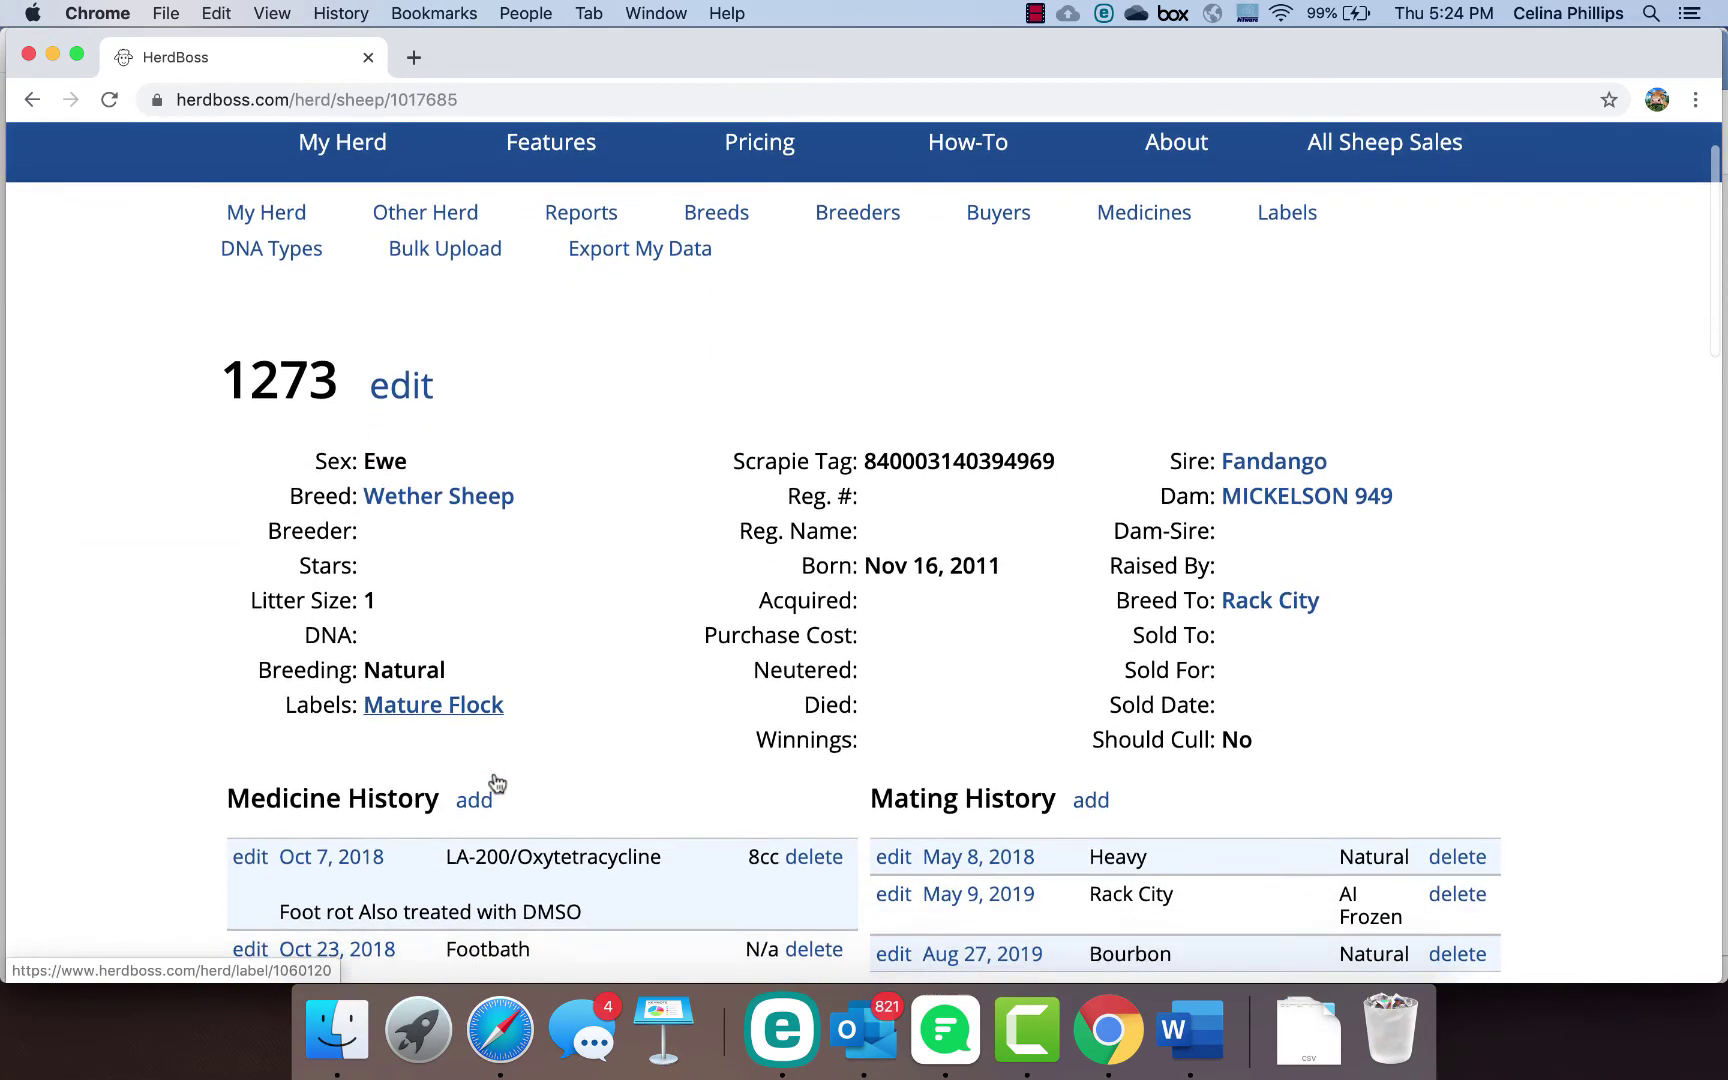
scroll(494, 785, "down", 3)
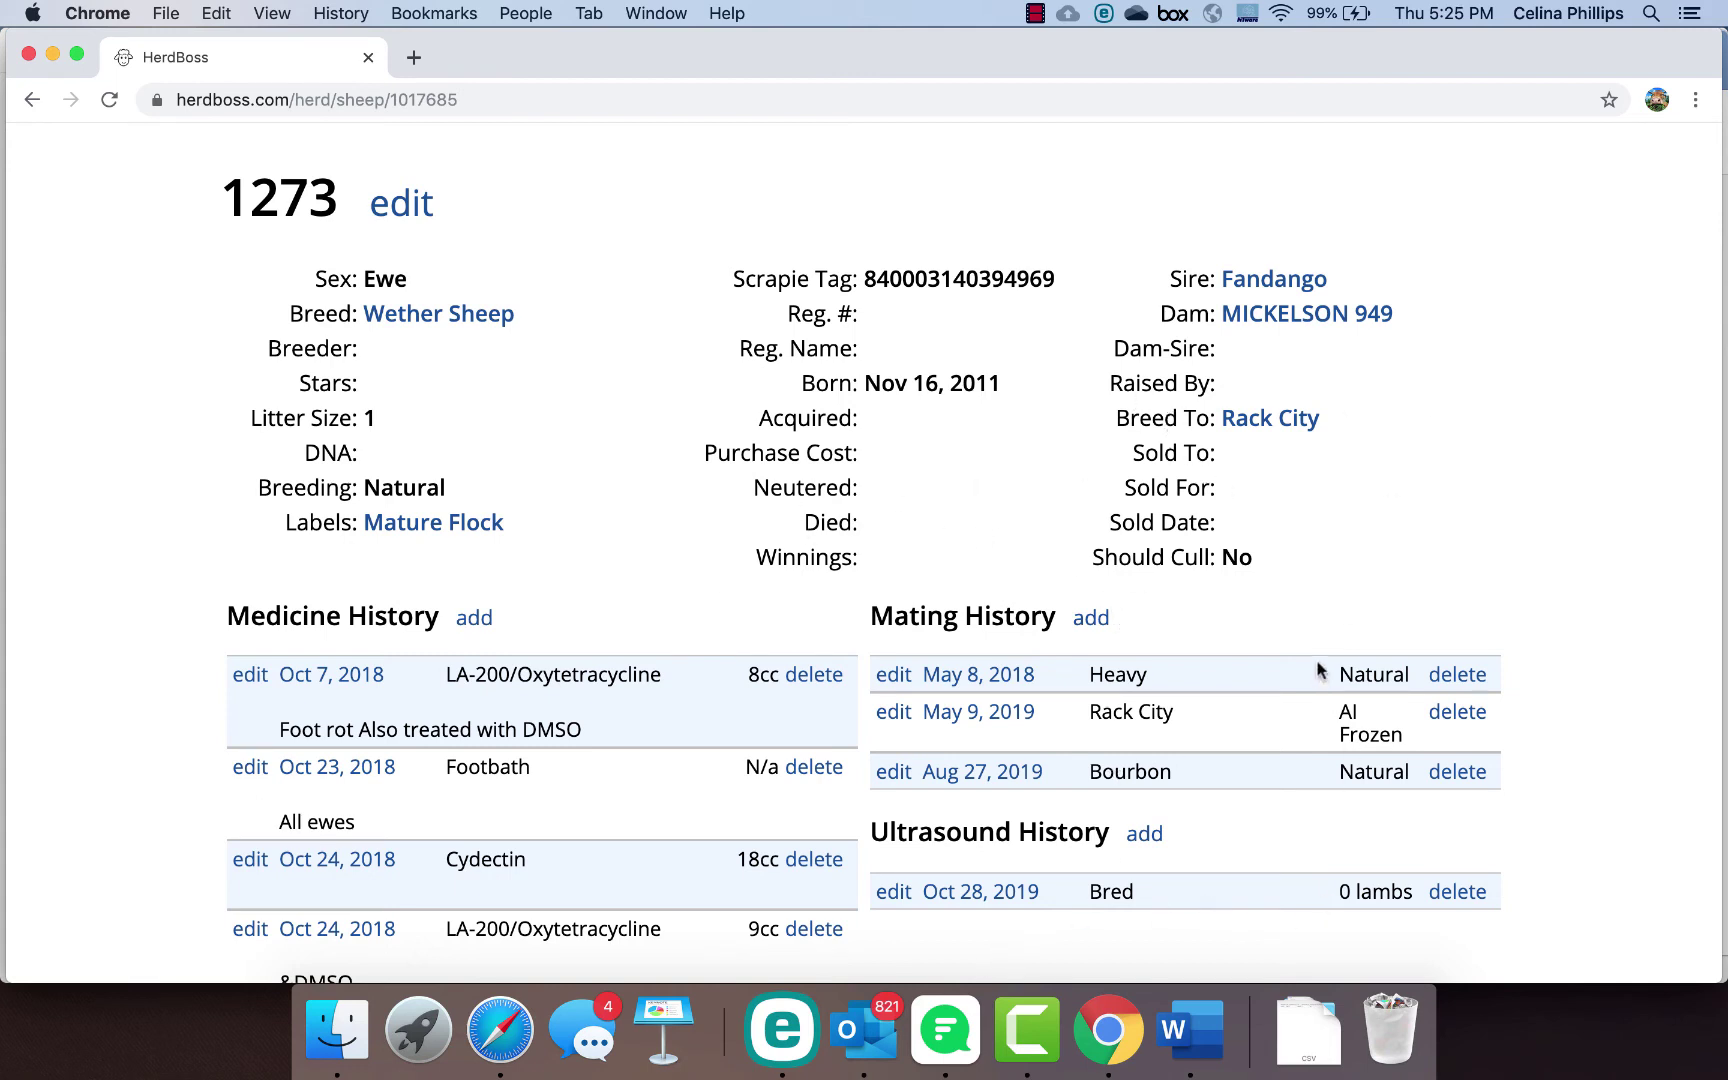
scroll(1148, 640, "down", 10)
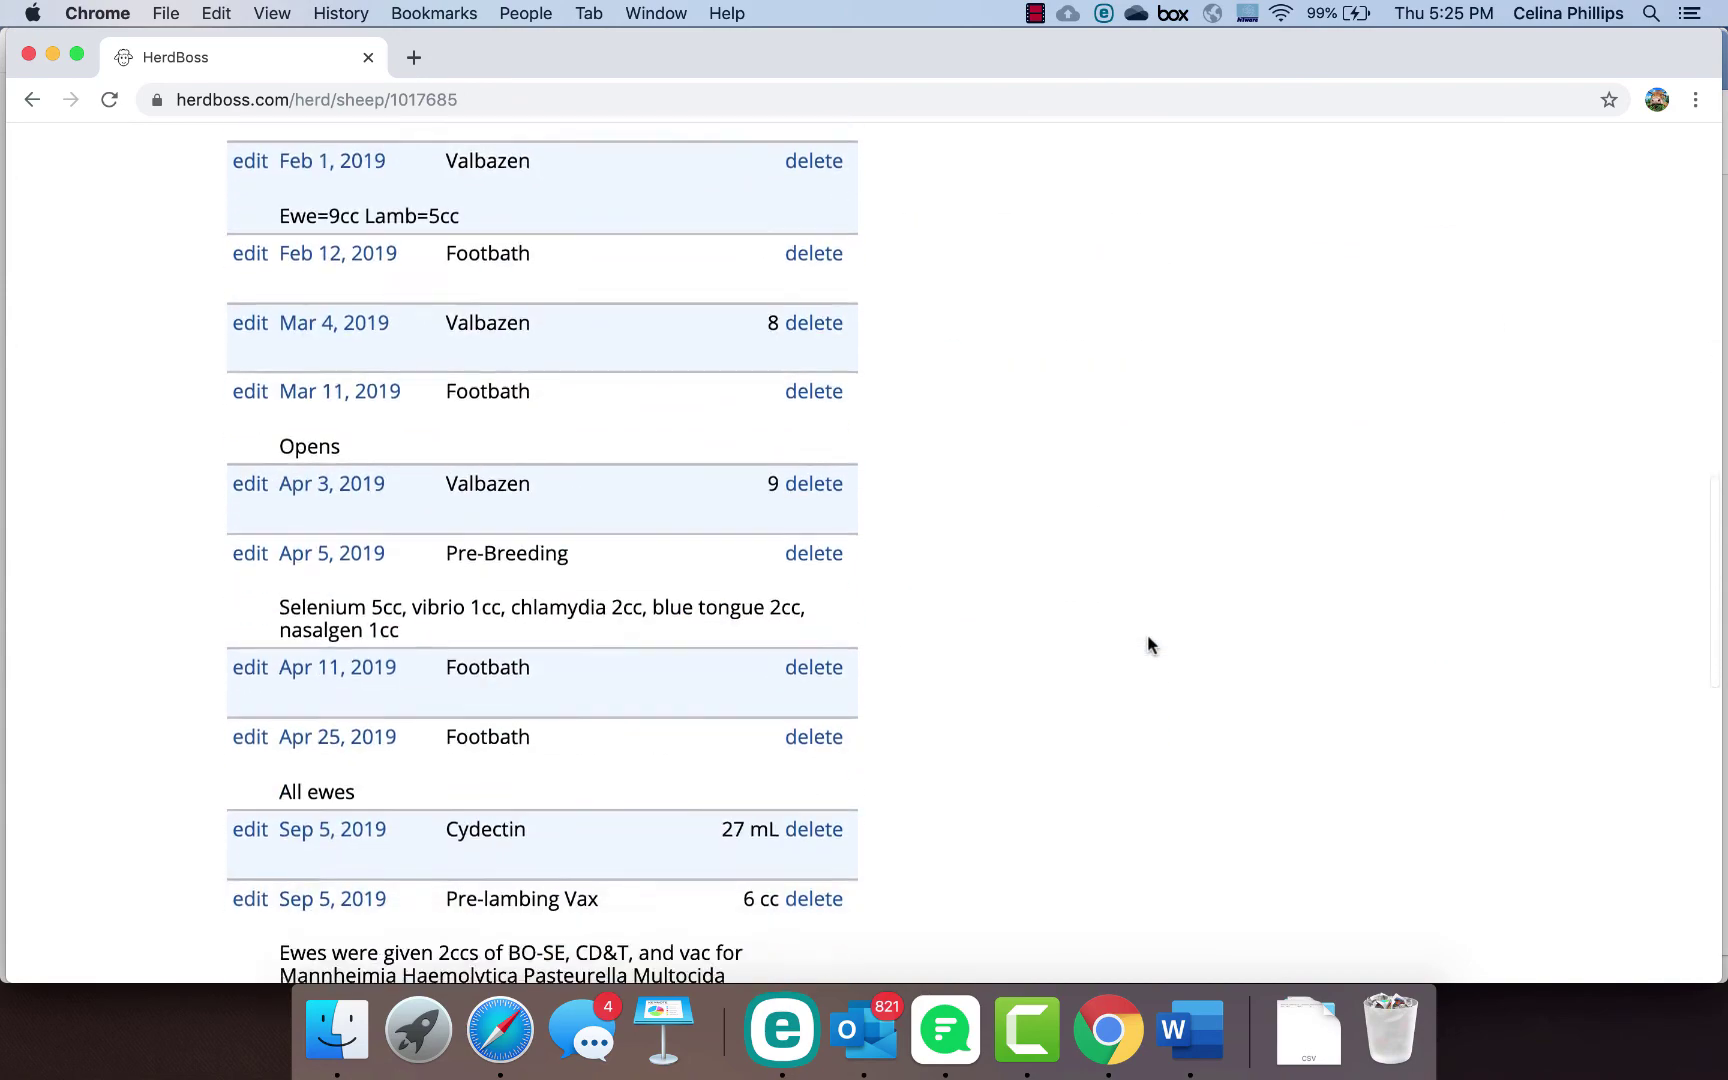
scroll(1148, 640, "down", 9)
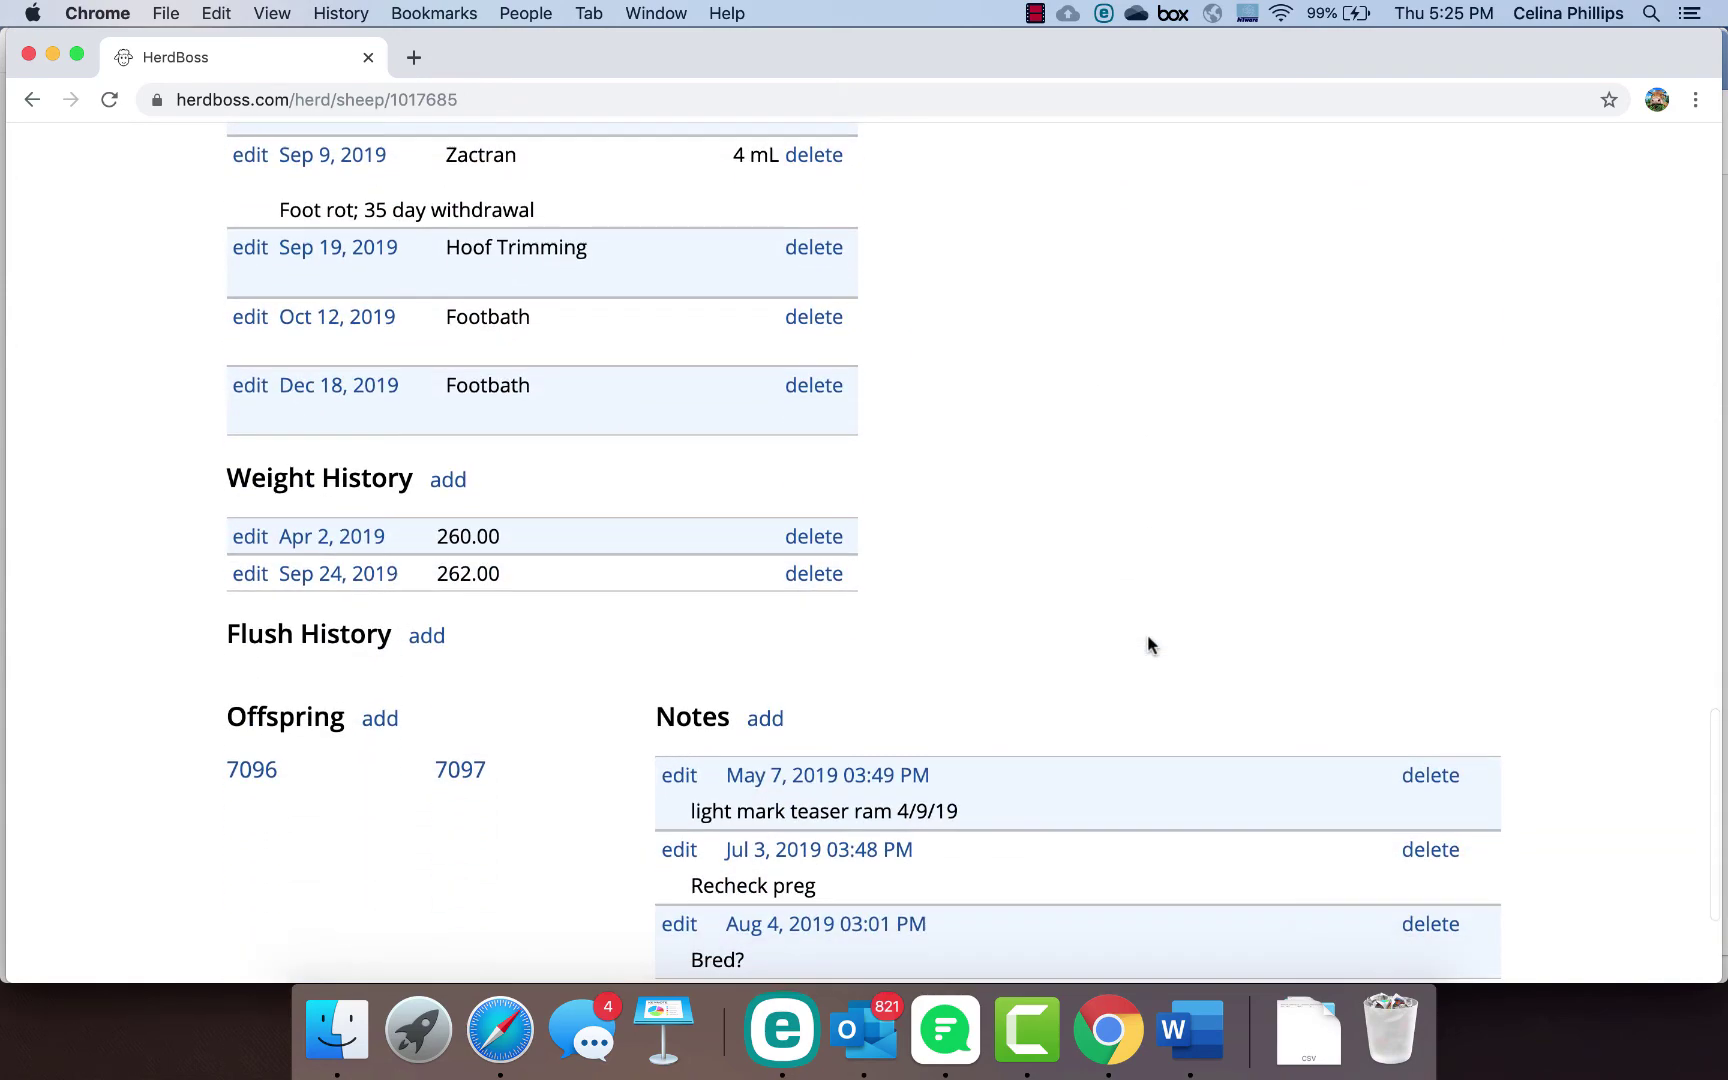
scroll(707, 686, "up", 15)
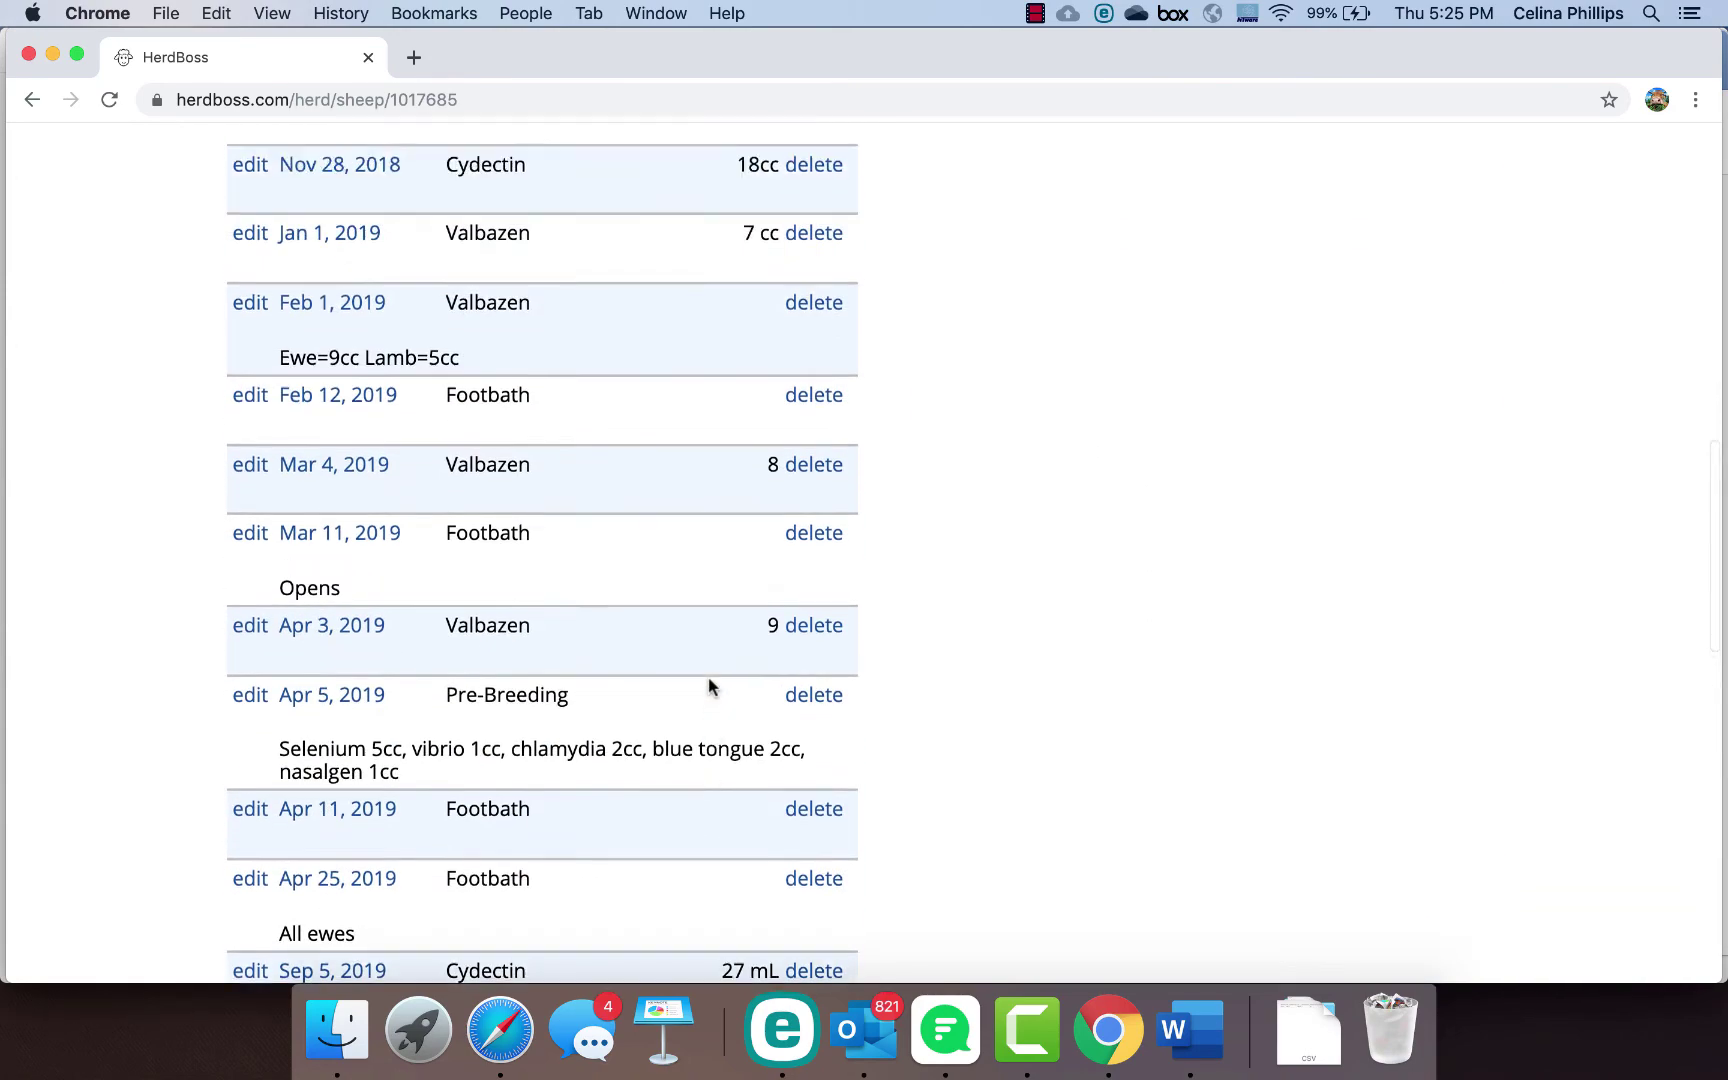
scroll(707, 686, "up", 4)
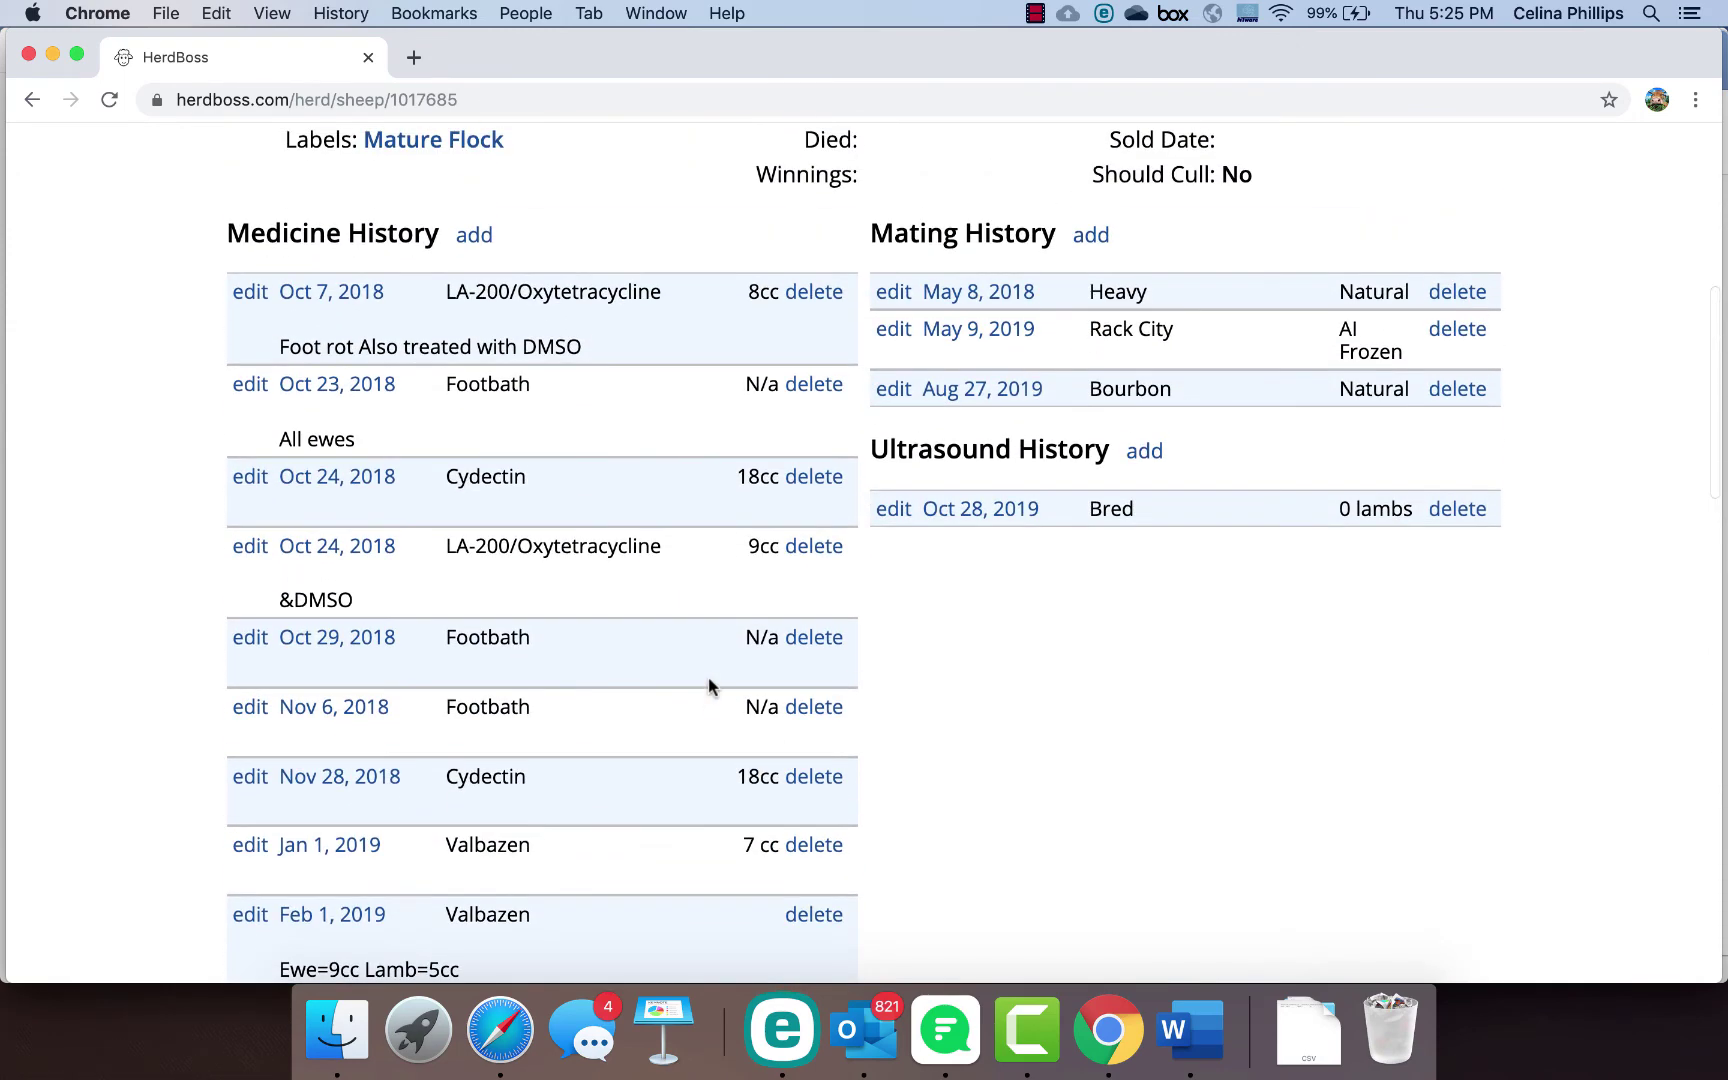
scroll(641, 410, "down", 6)
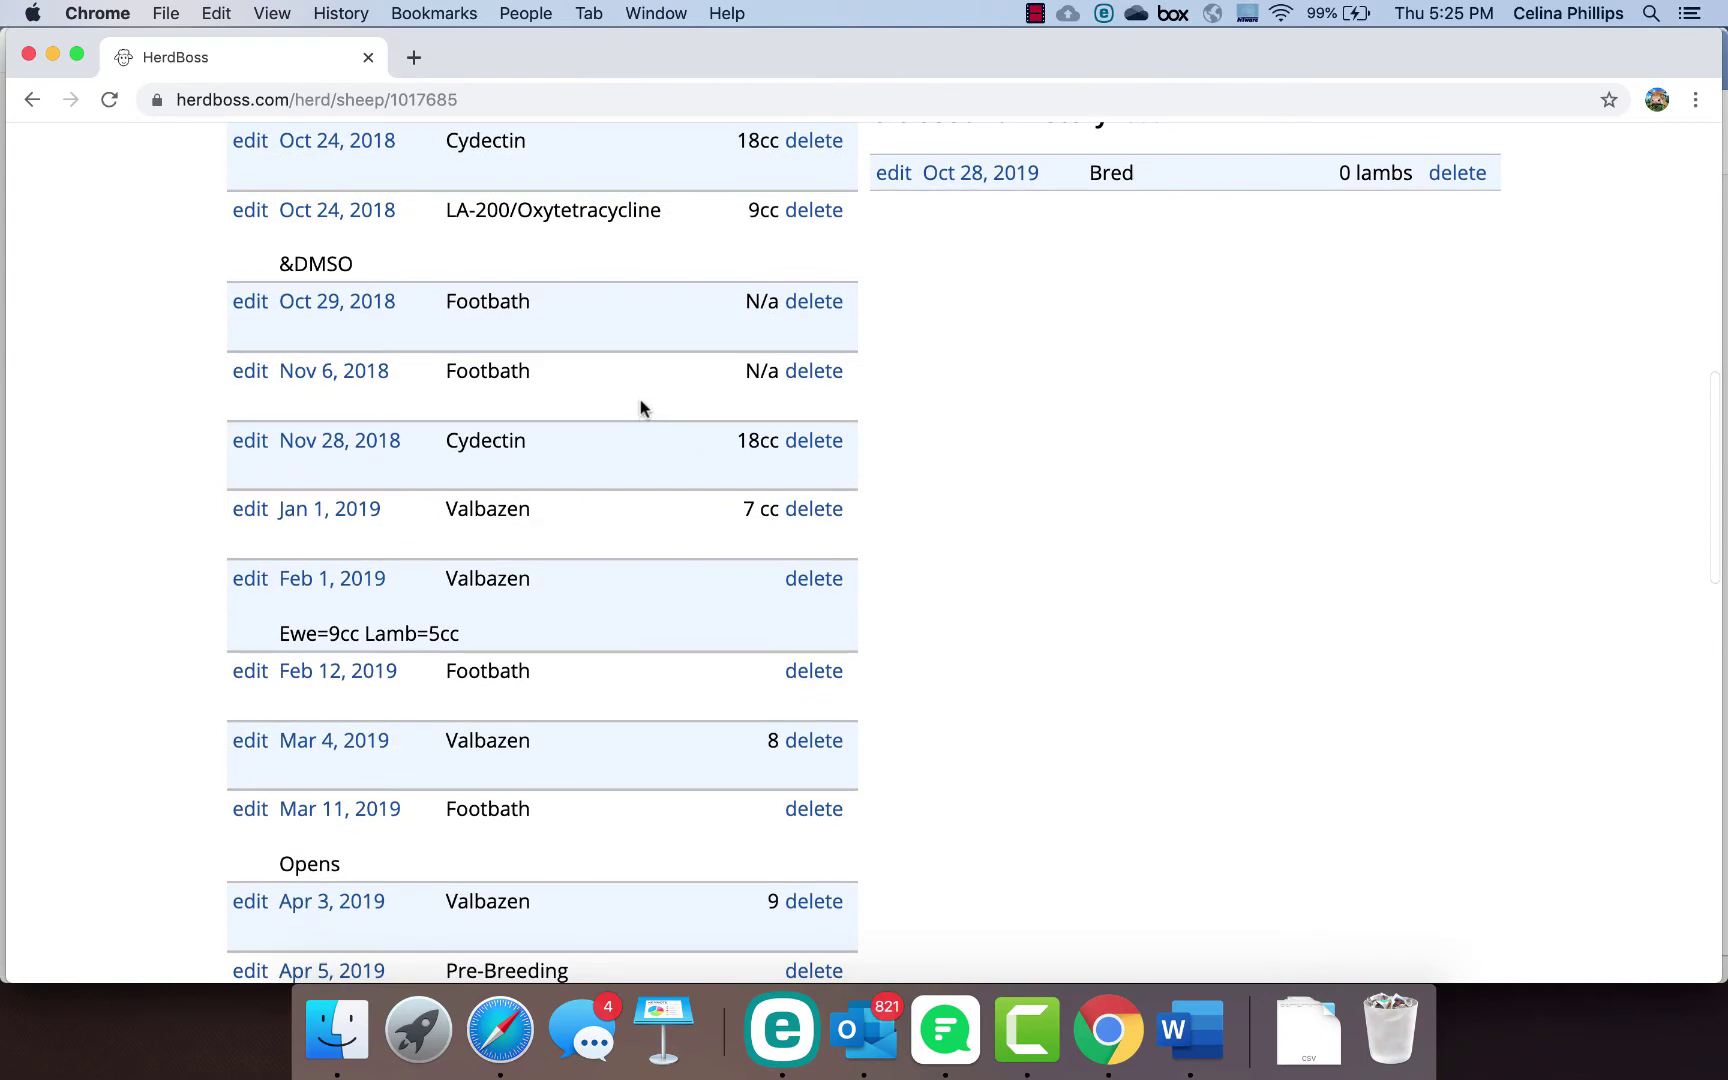
scroll(640, 402, "down", 2)
scroll(641, 401, "down", 2)
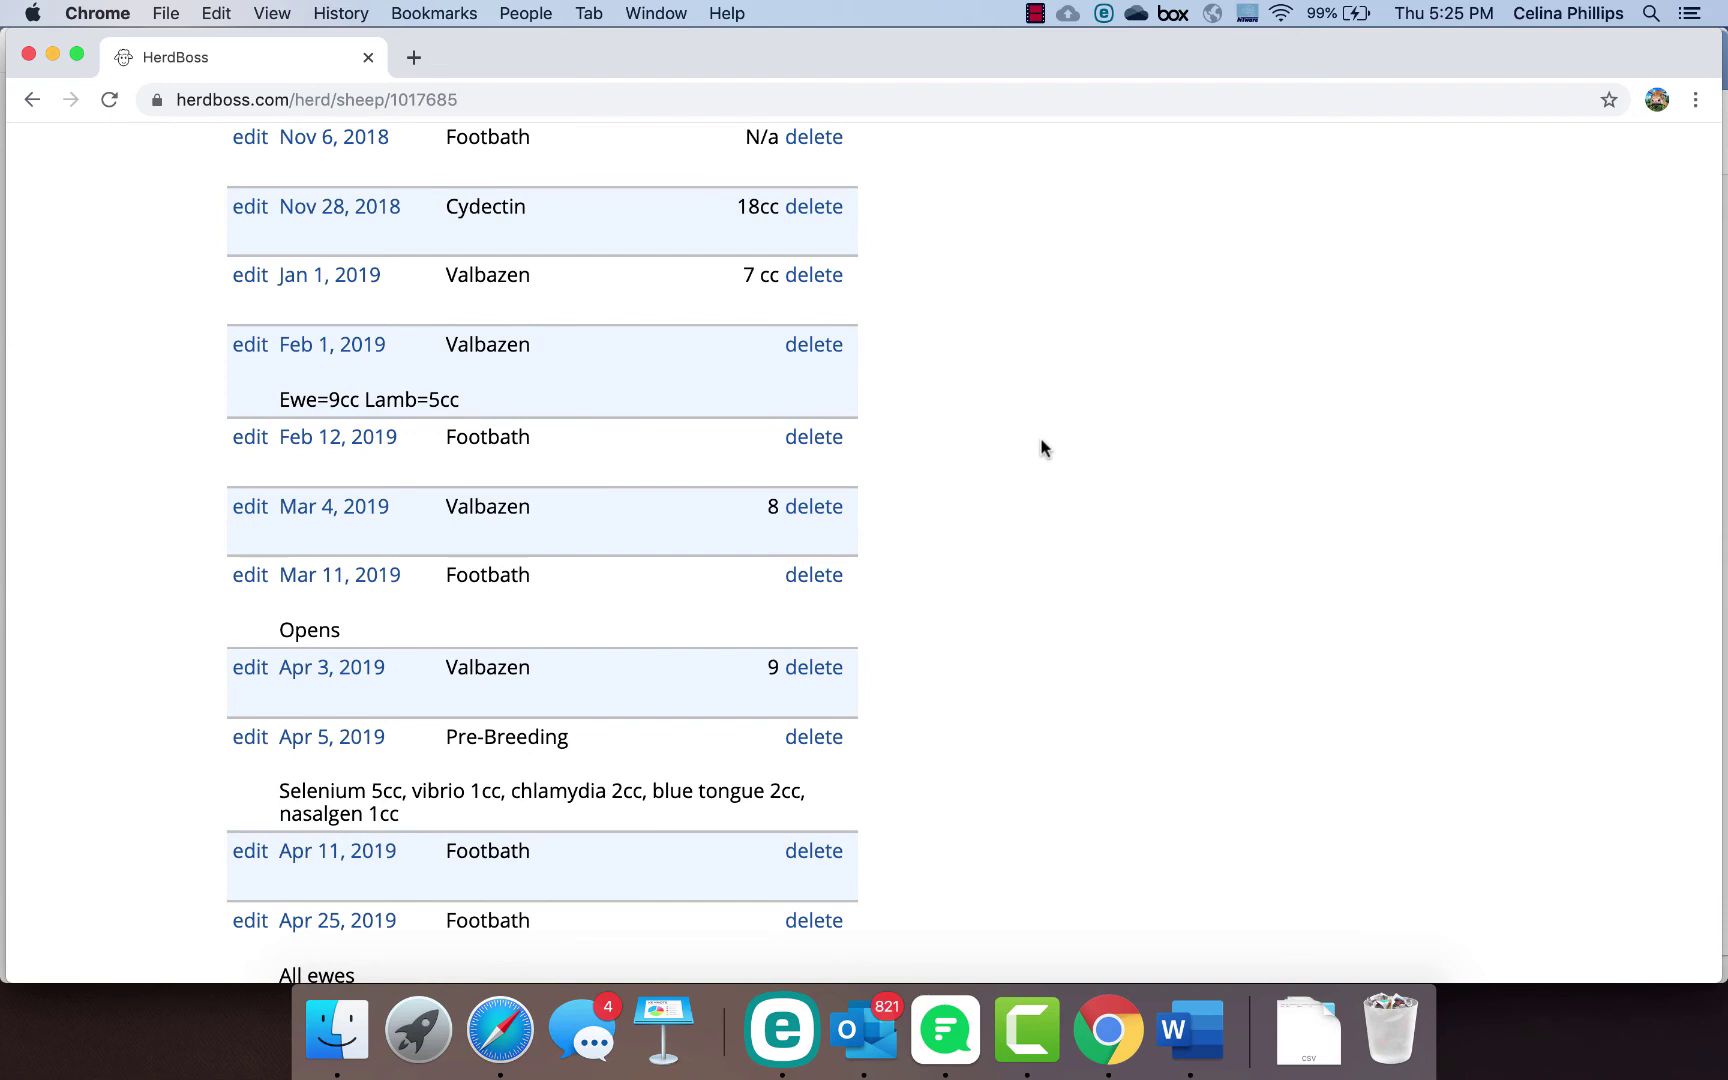
scroll(1041, 447, "down", 3)
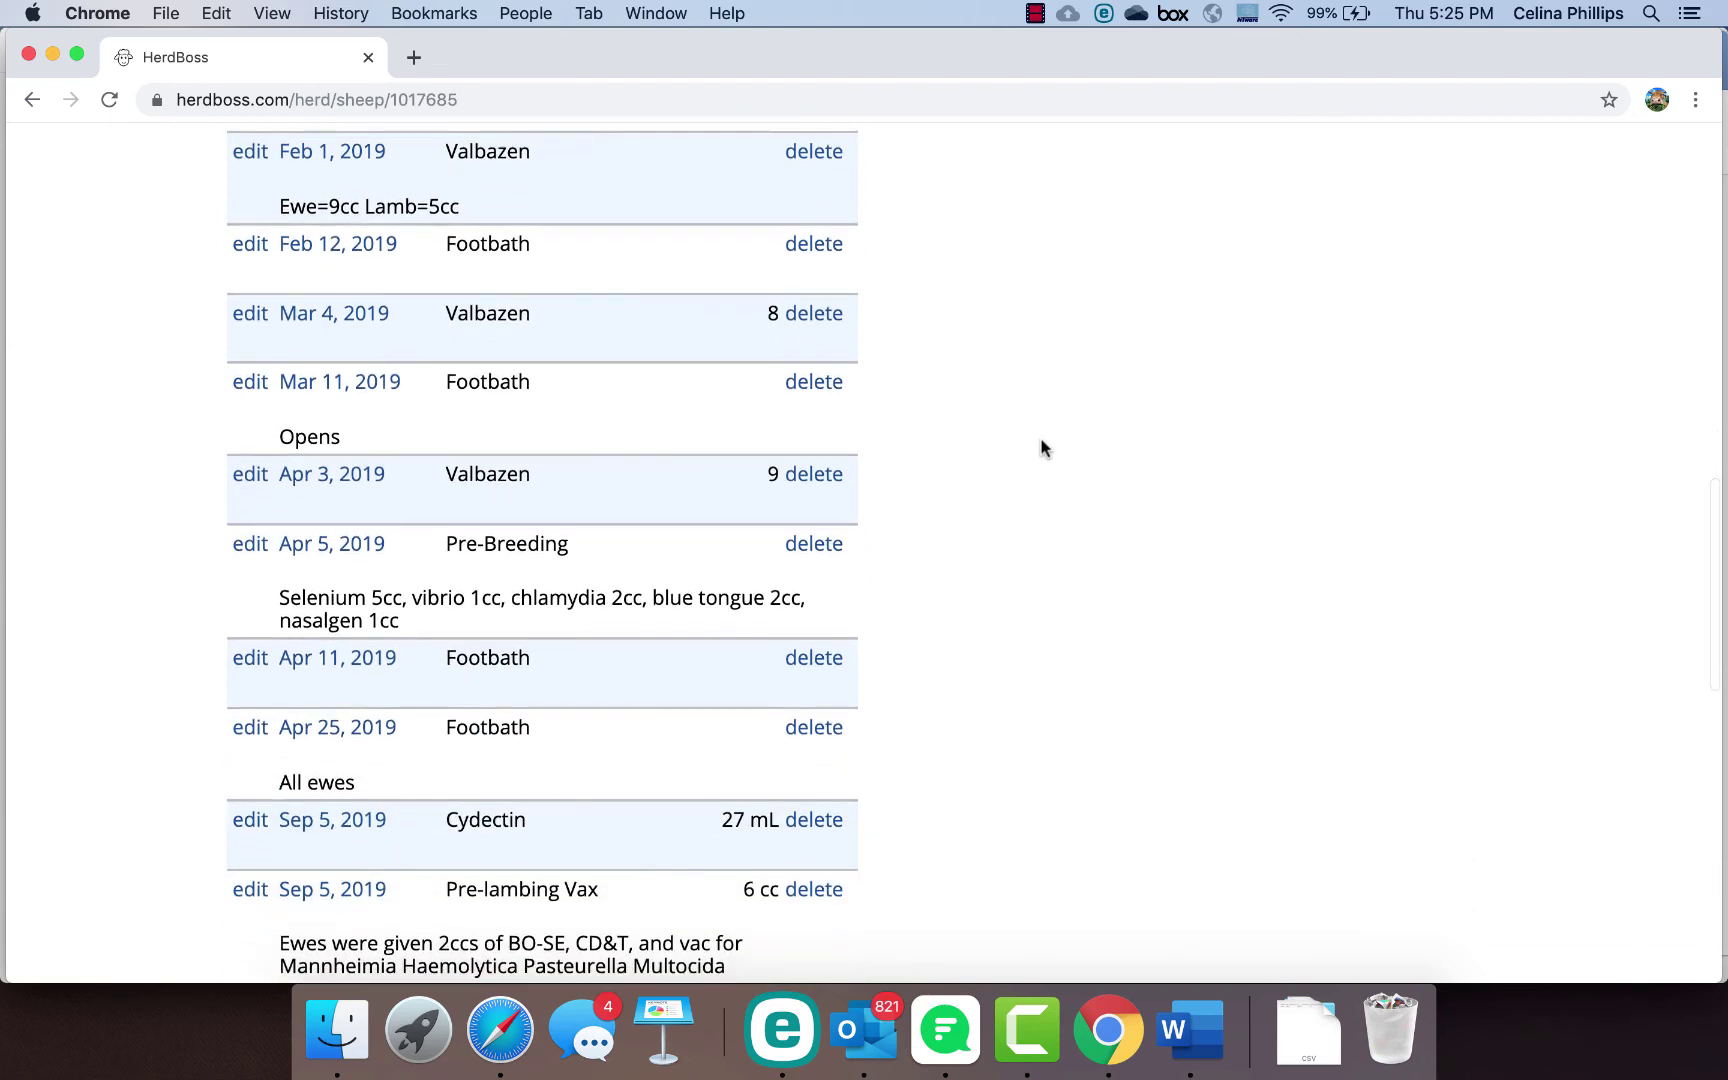
scroll(1041, 447, "down", 1)
scroll(1041, 447, "down", 8)
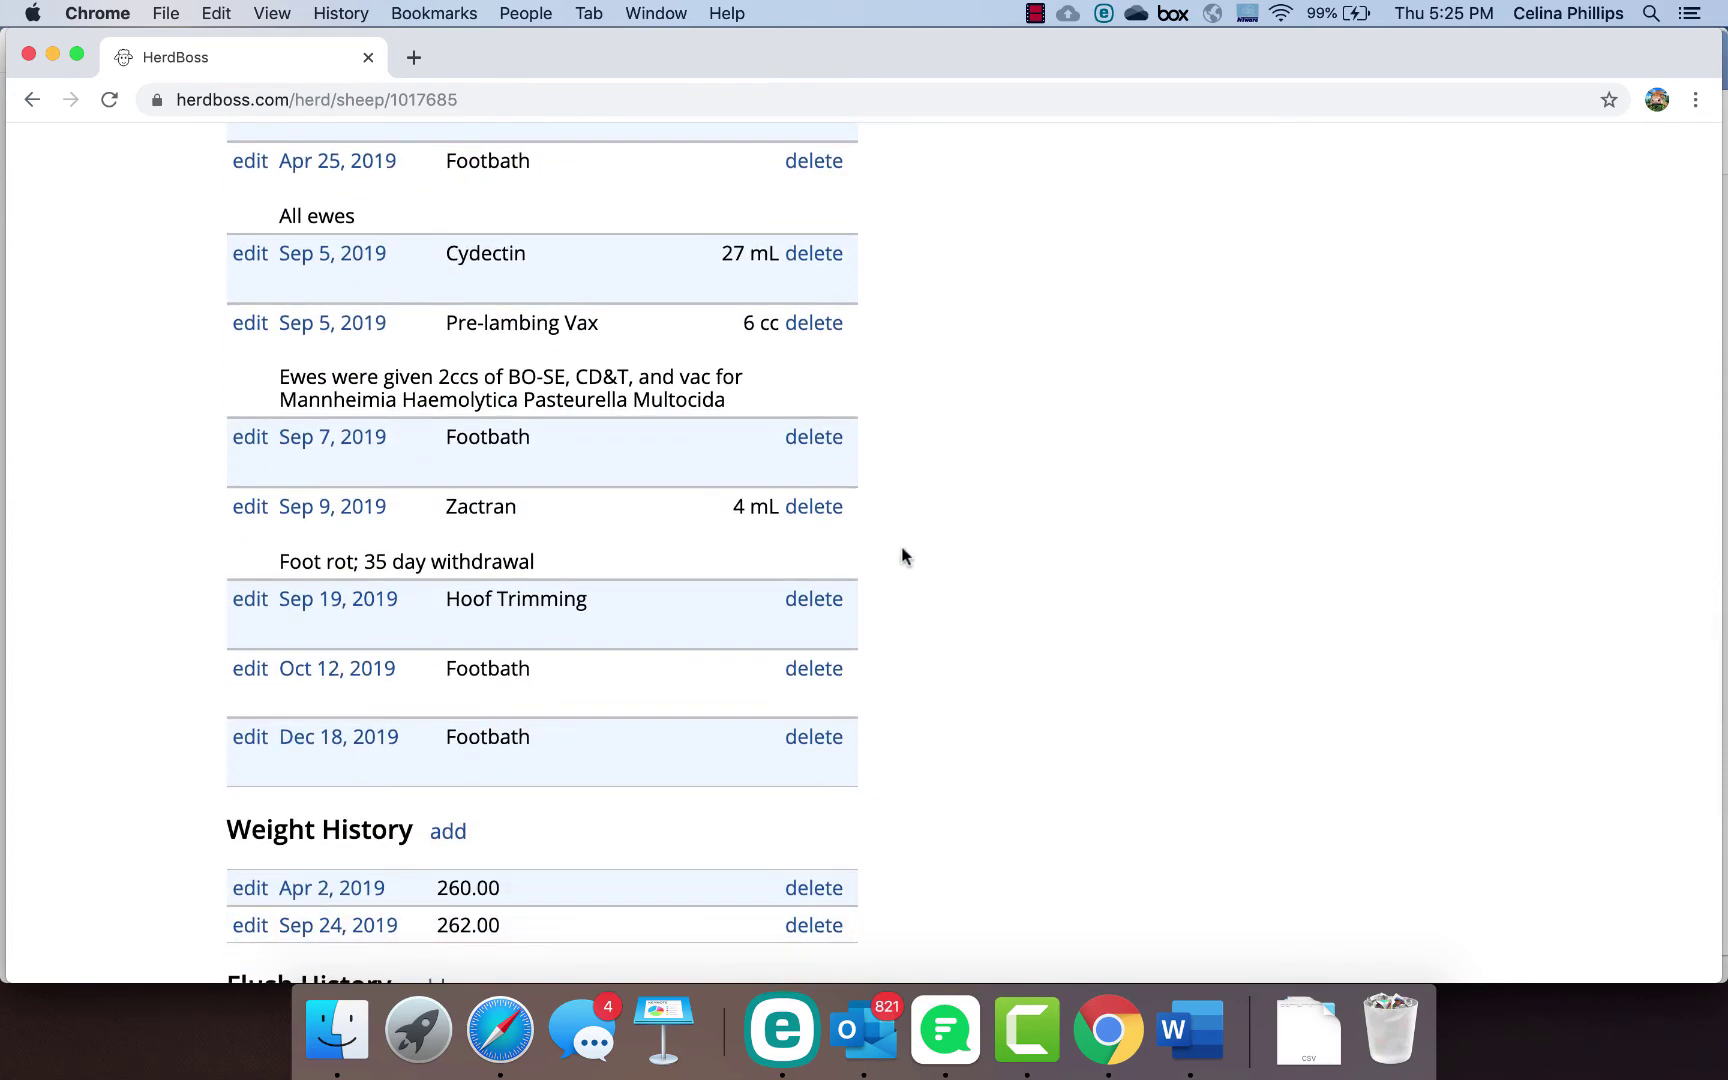
scroll(903, 556, "down", 4)
scroll(903, 556, "down", 4)
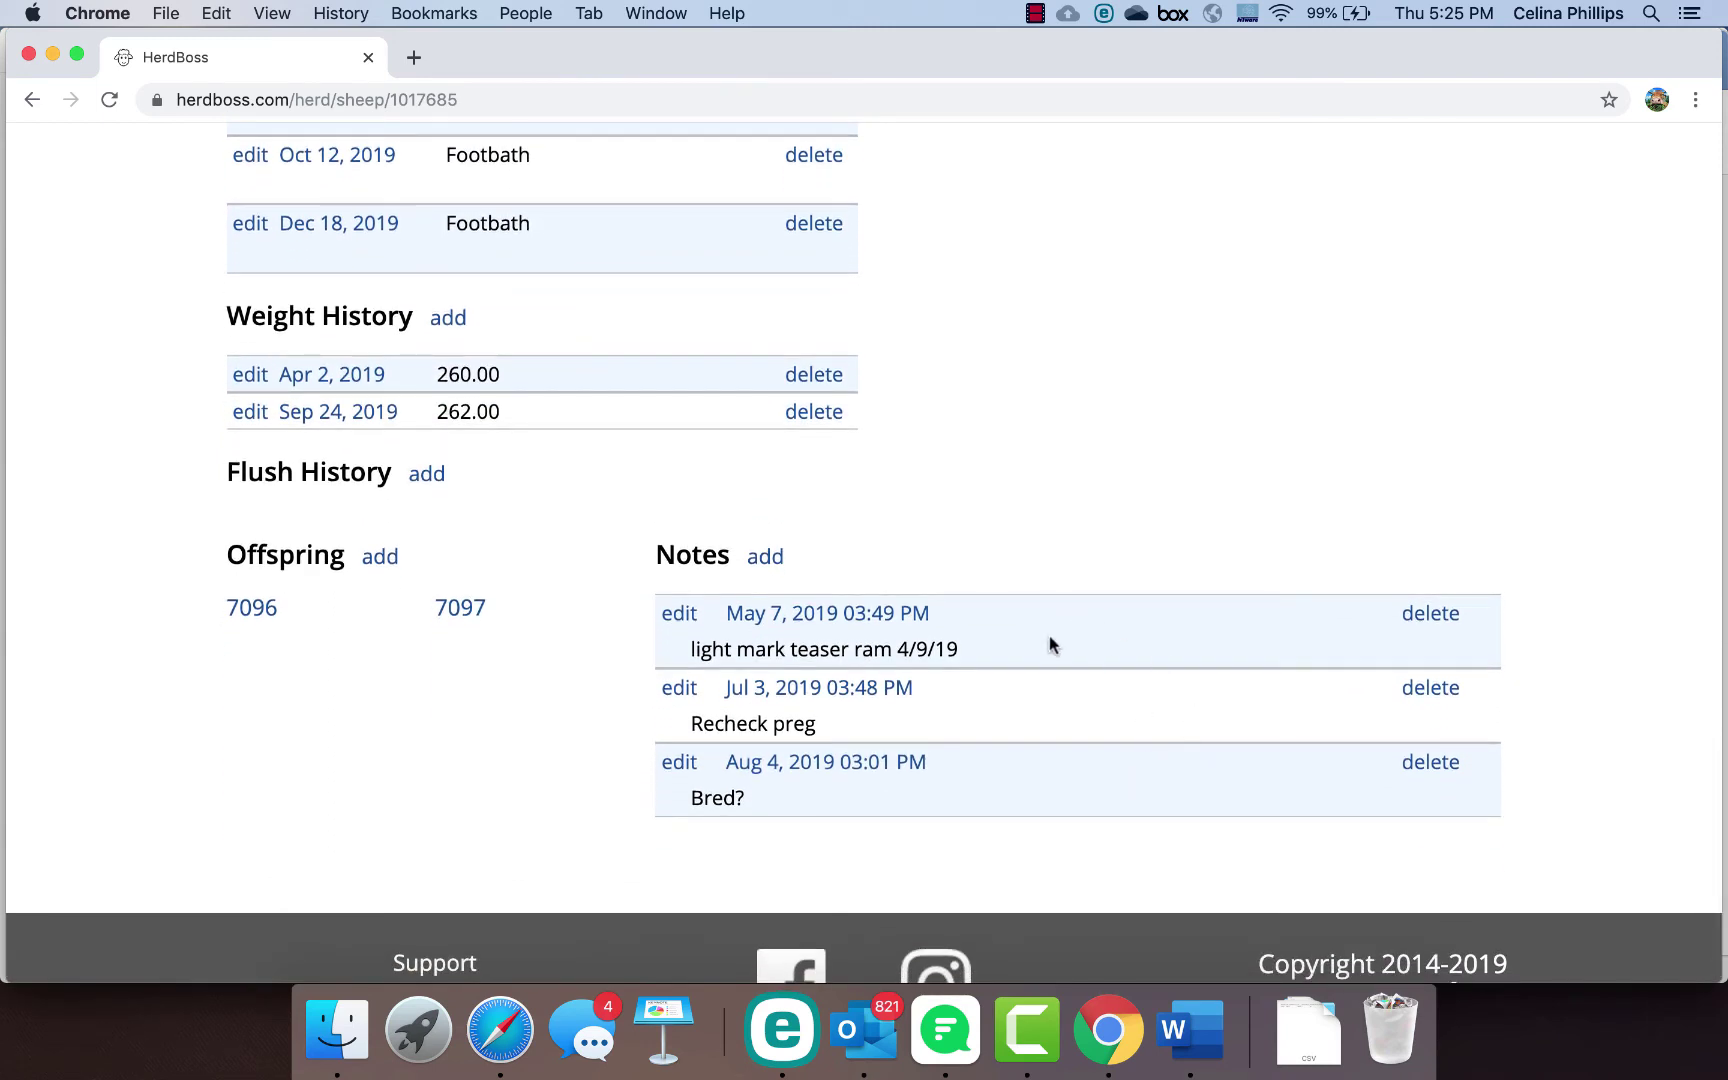
scroll(1164, 655, "up", 2)
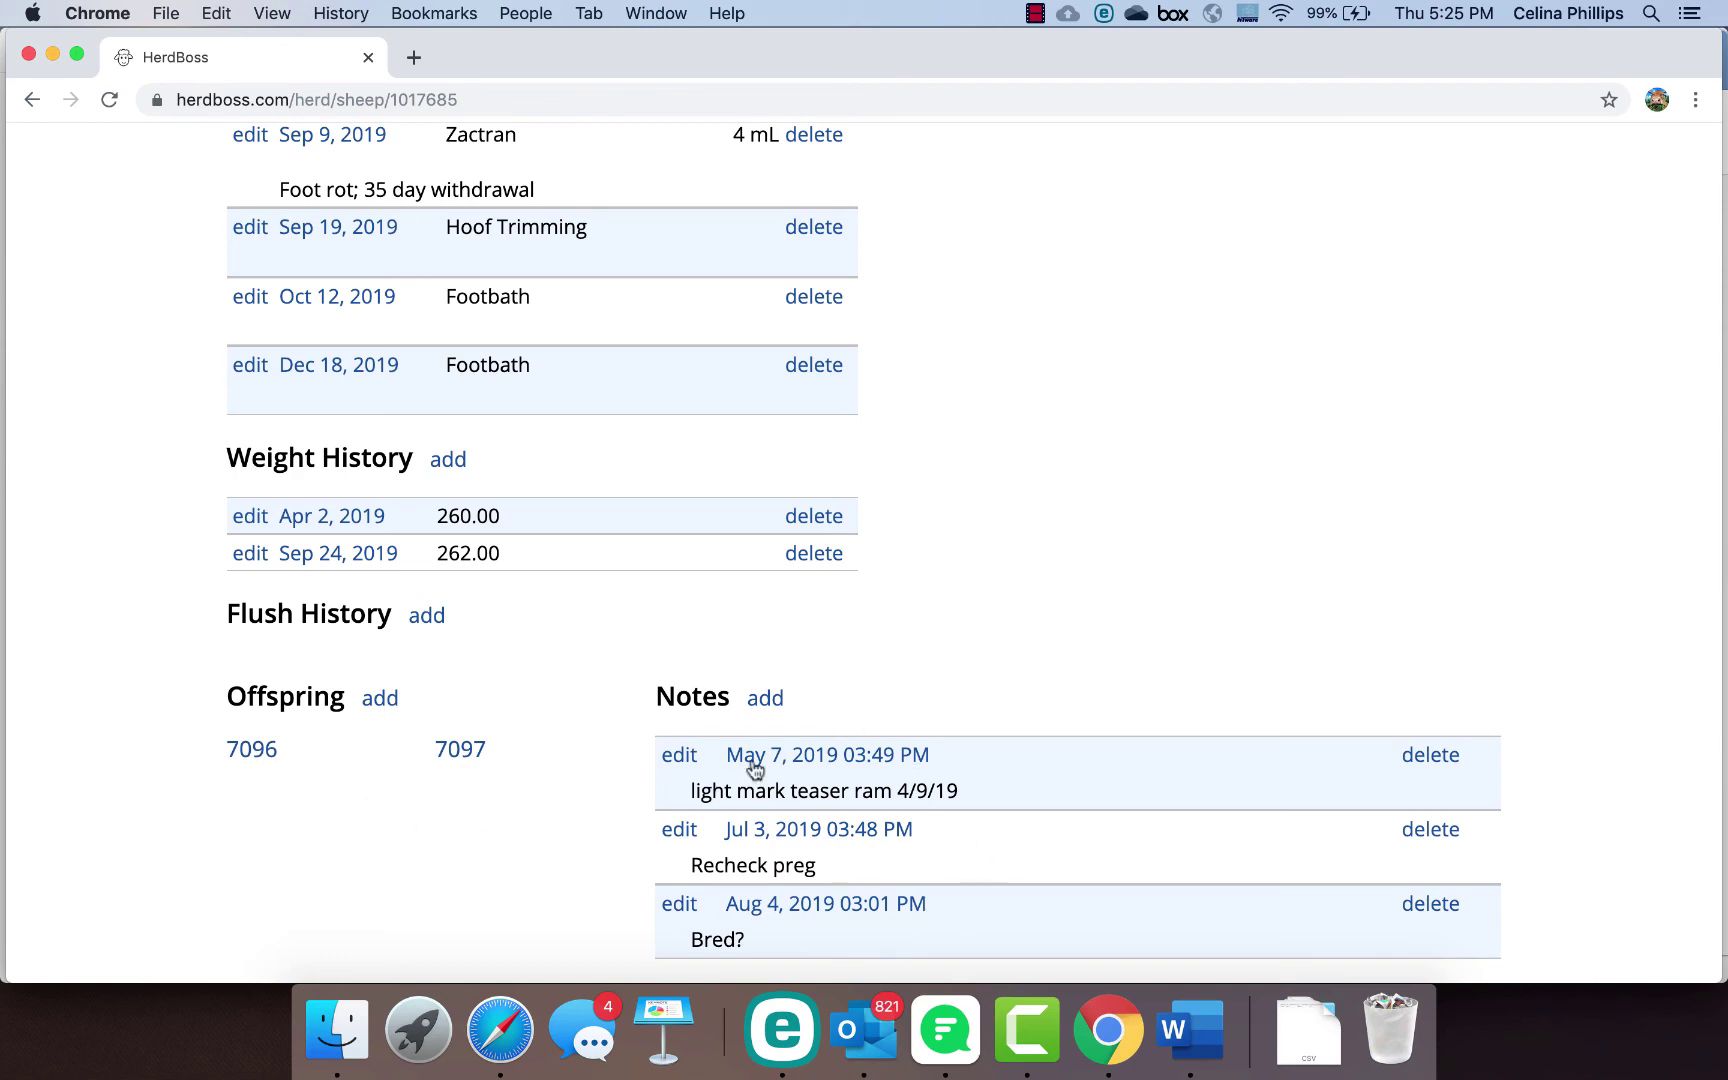
scroll(1088, 782, "down", 3)
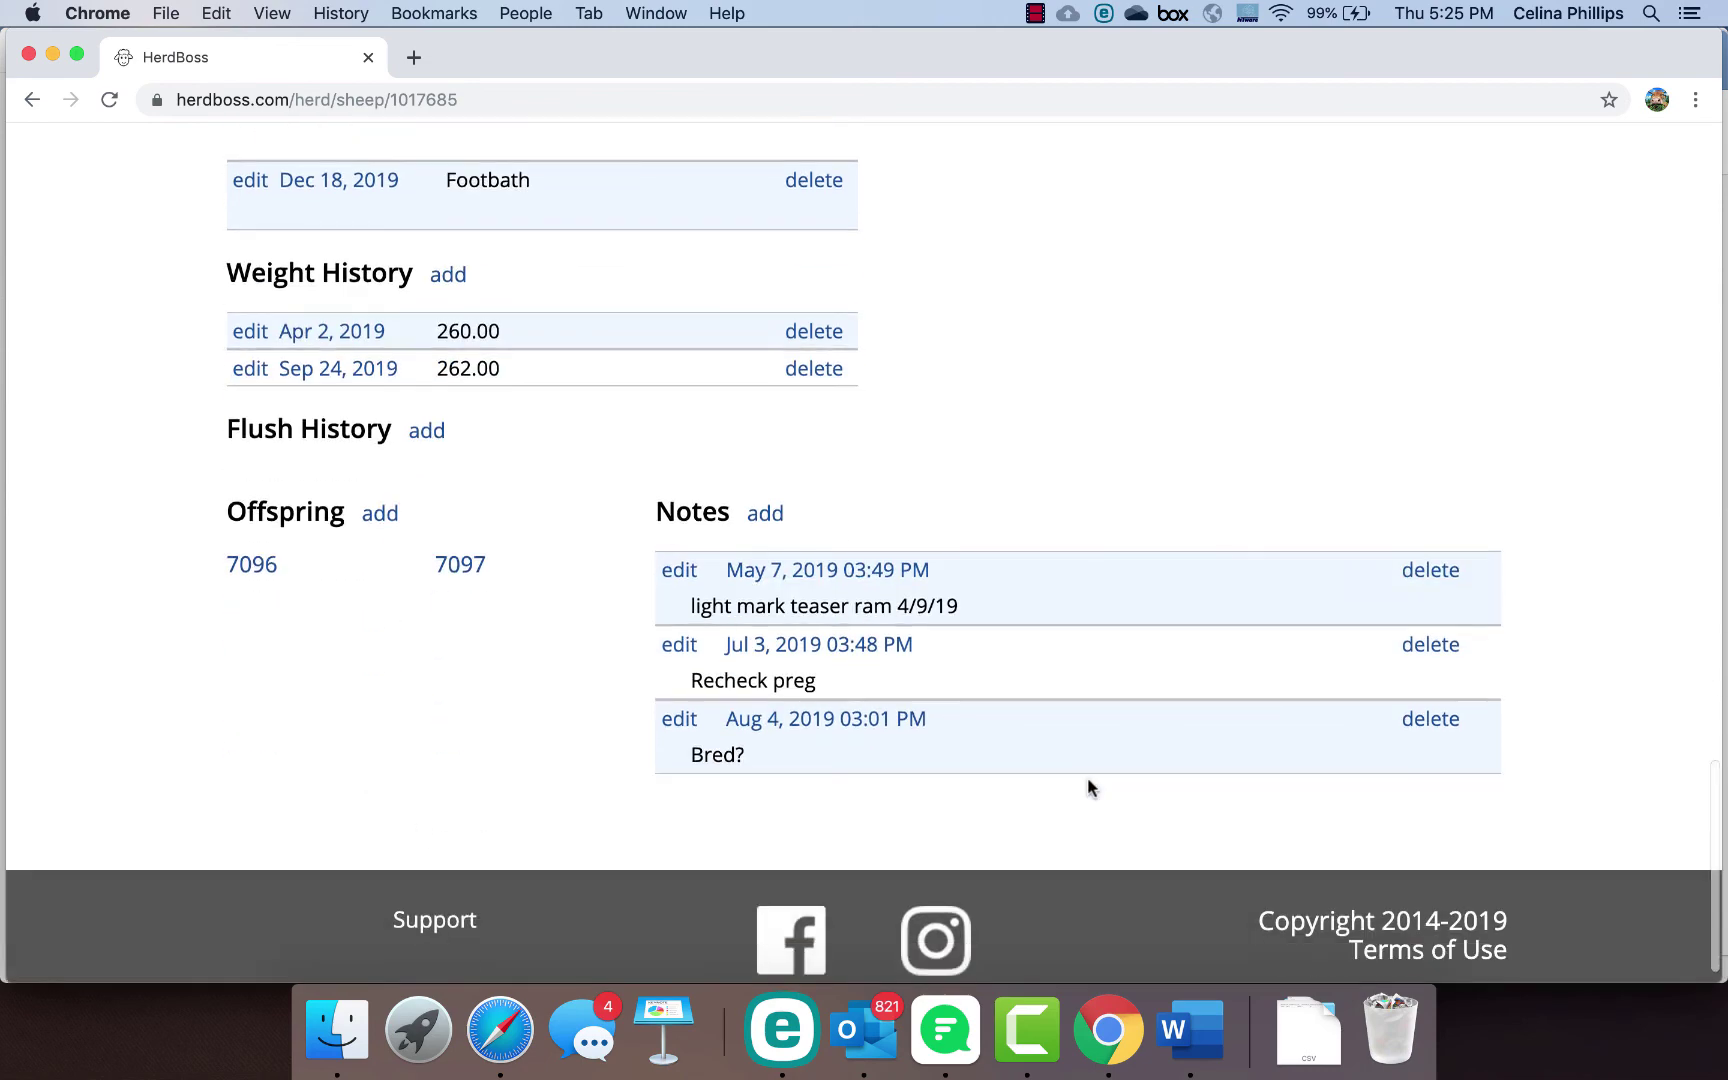
scroll(1088, 782, "up", 15)
scroll(1087, 778, "up", 3)
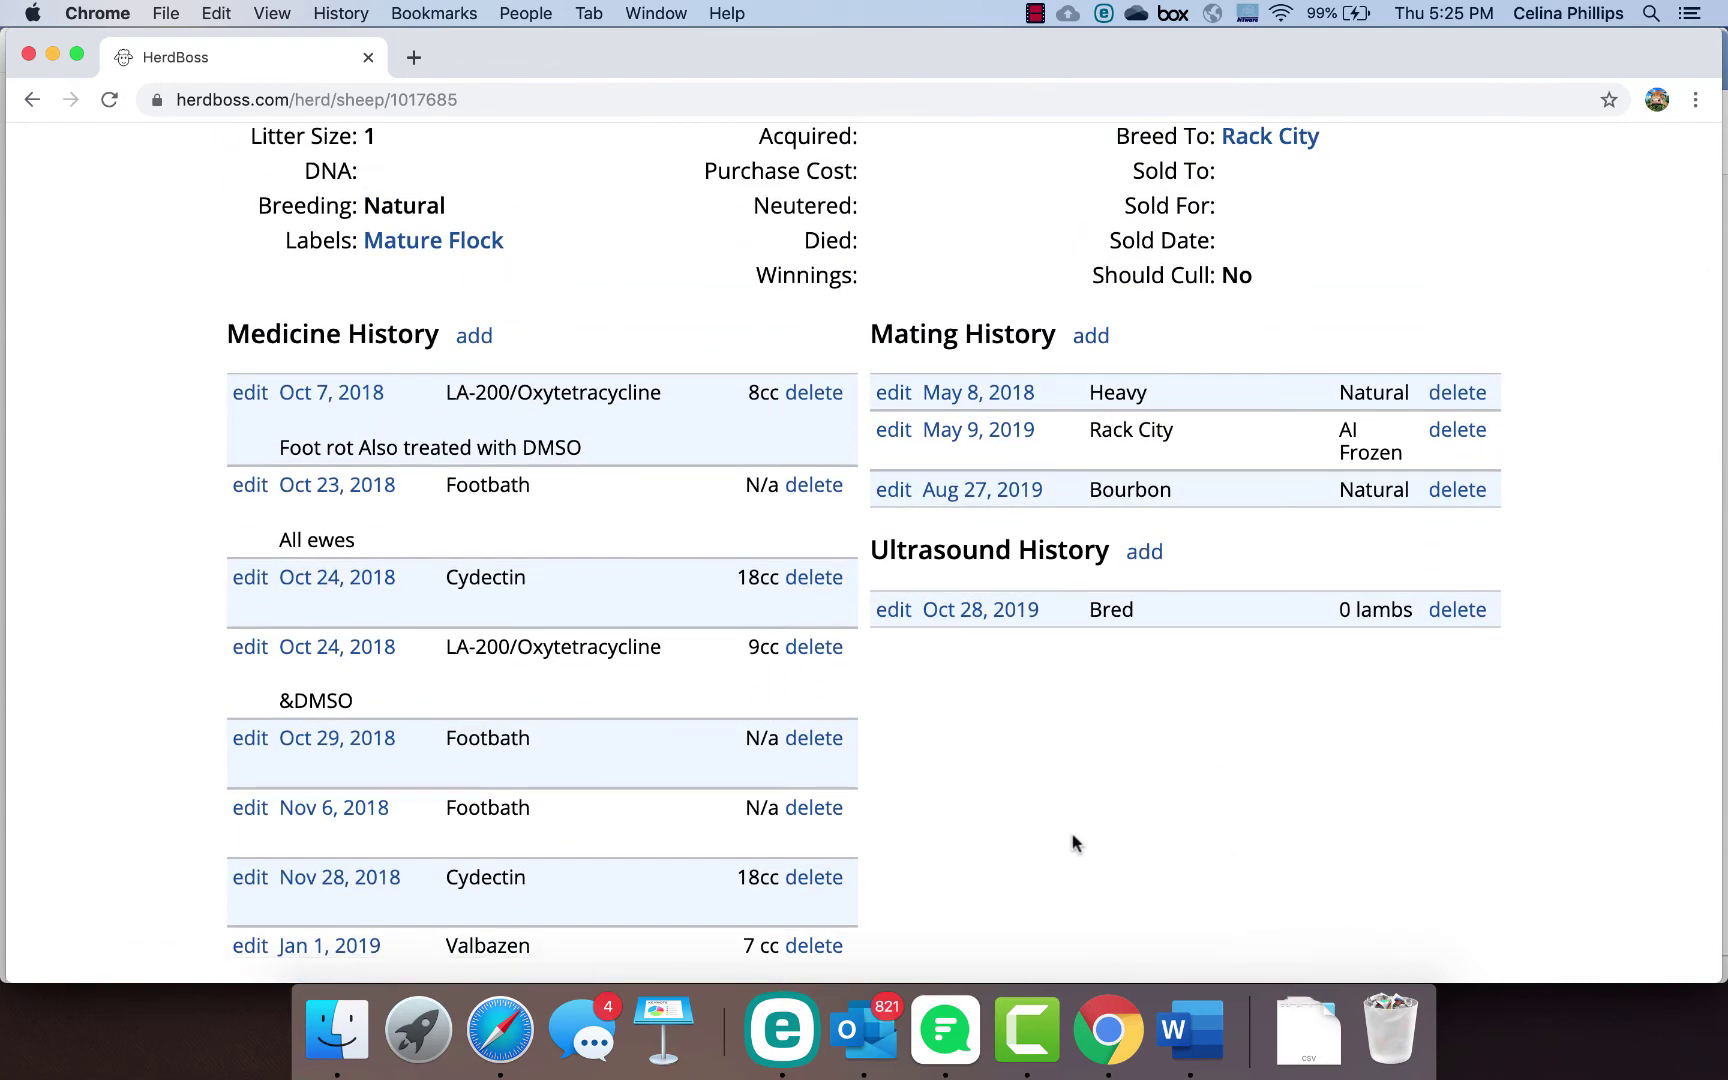
scroll(1073, 843, "up", 5)
scroll(819, 542, "up", 2)
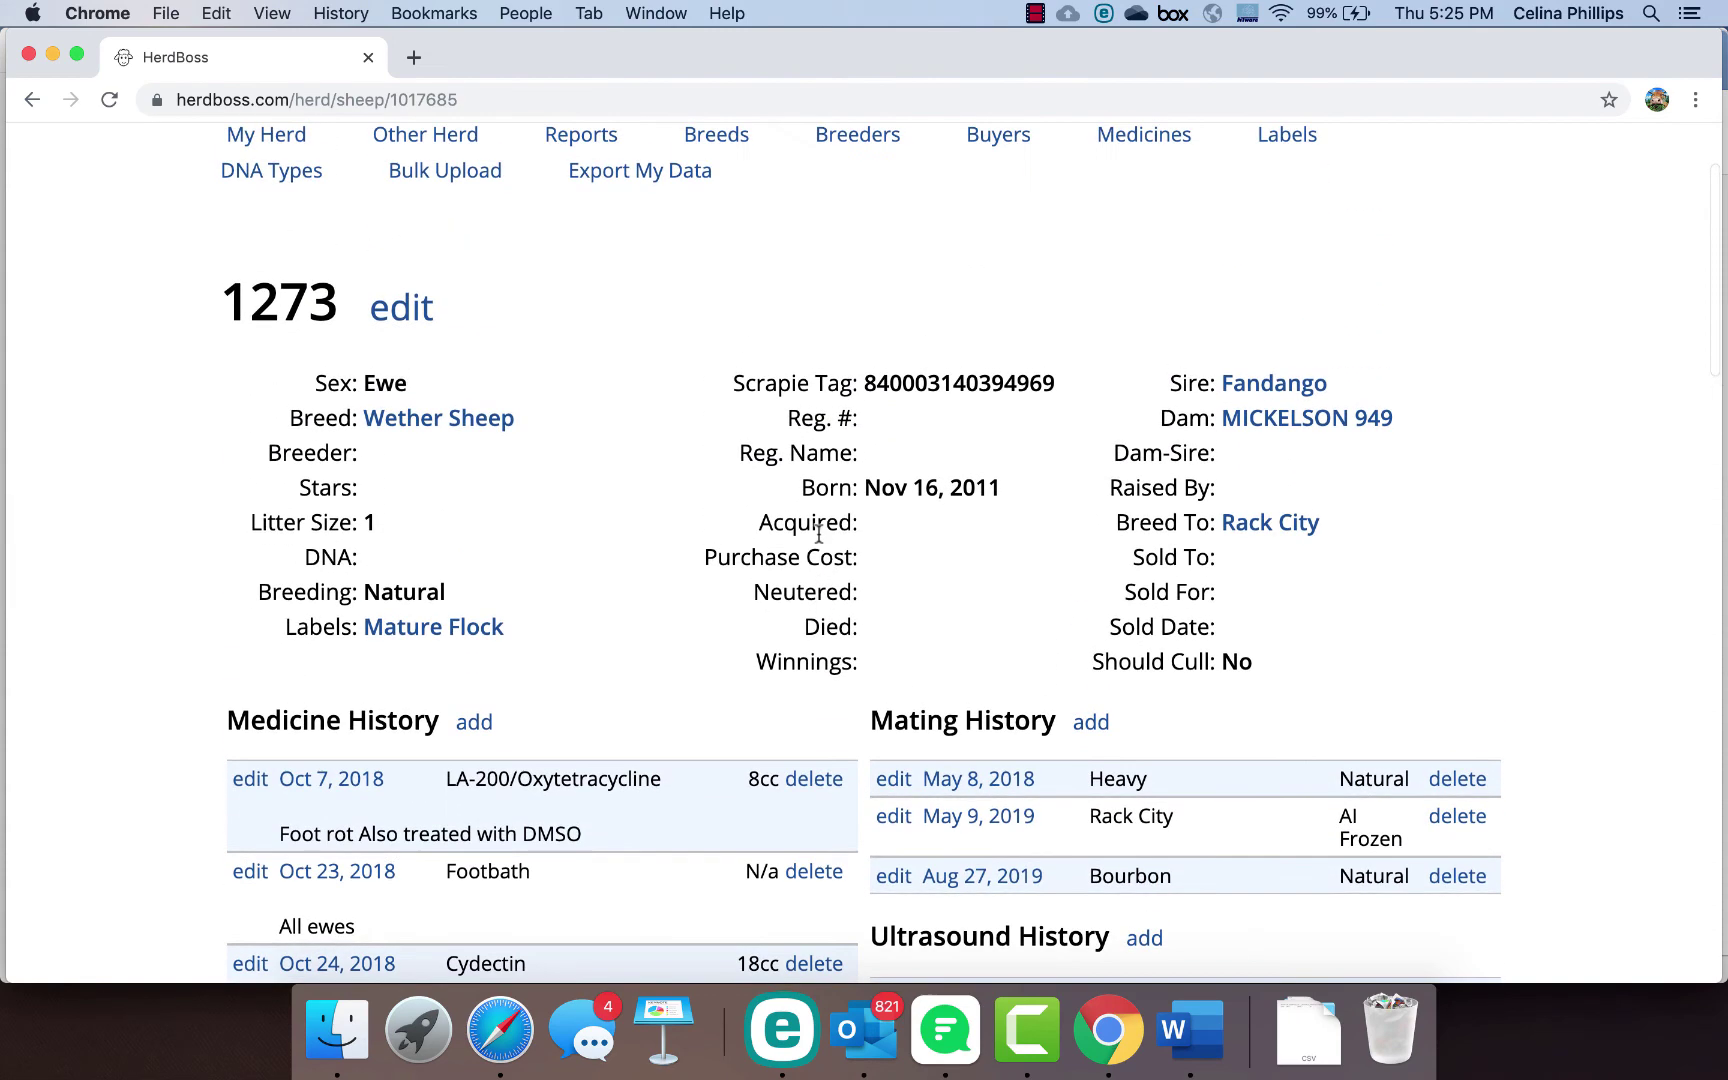
scroll(537, 443, "up", 3)
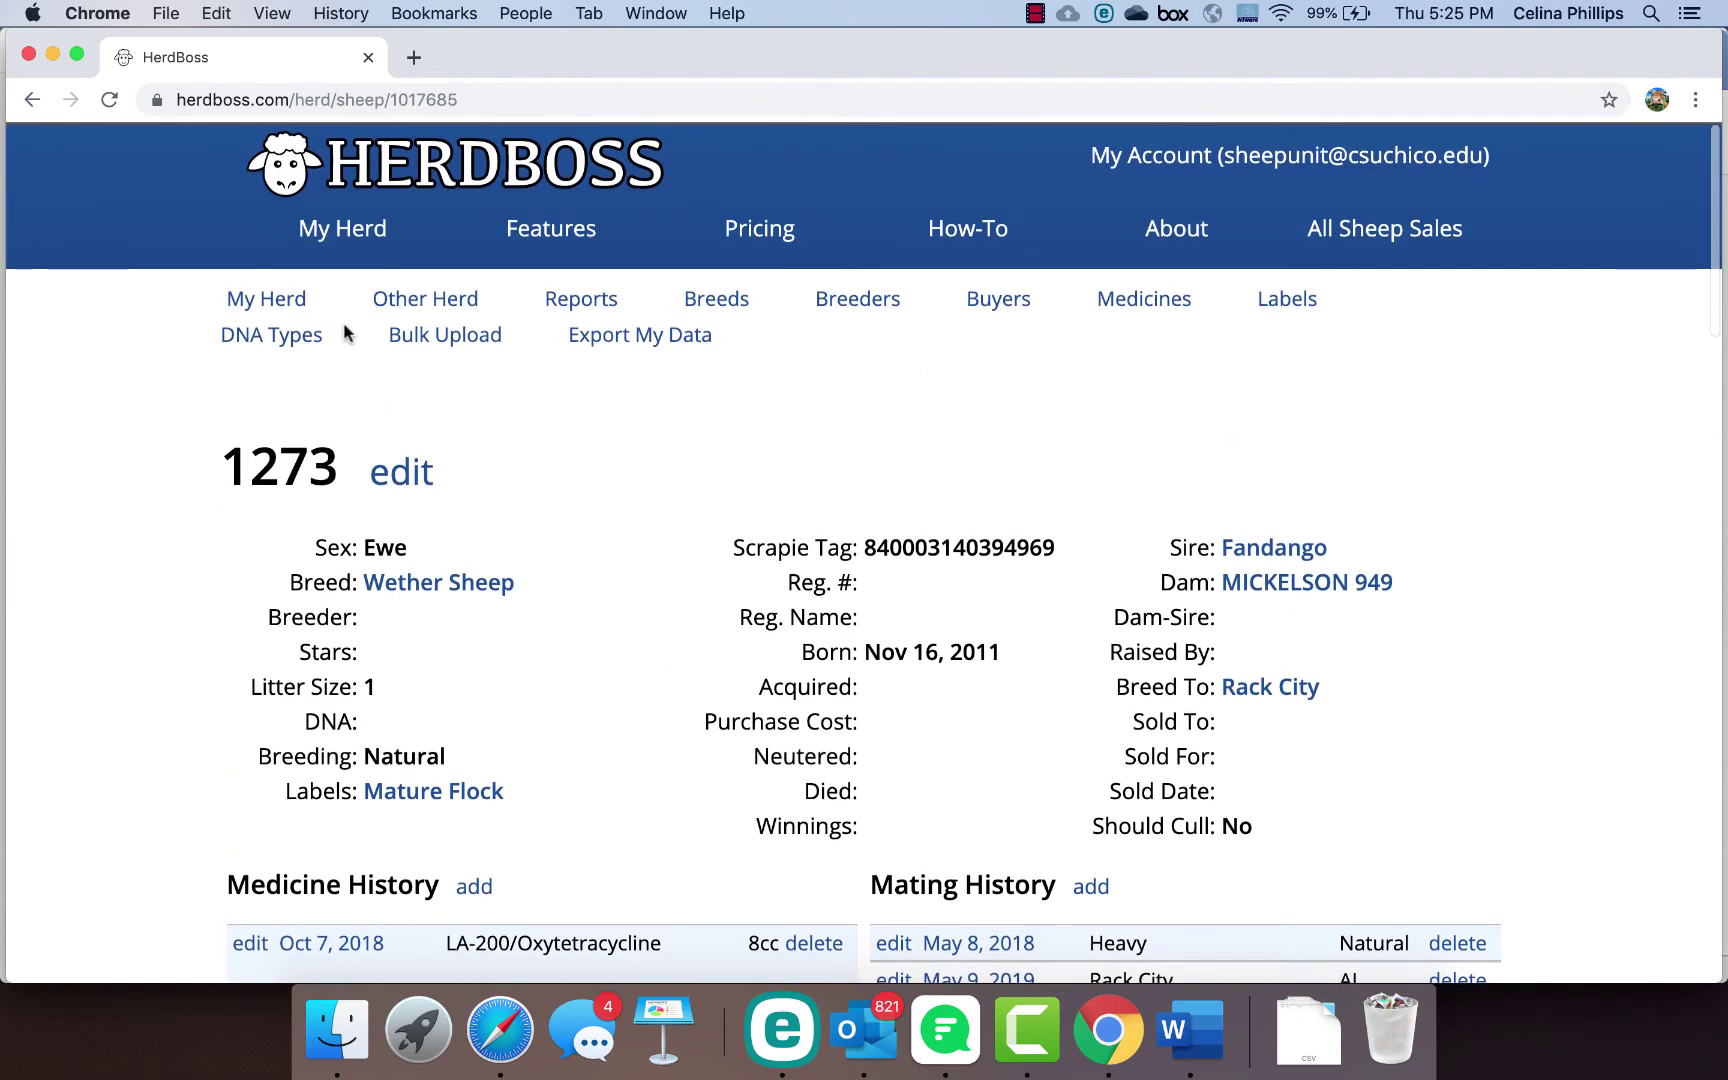
Step: Return to My Herd and open the record for ram lamb 19101
left_click(266, 296)
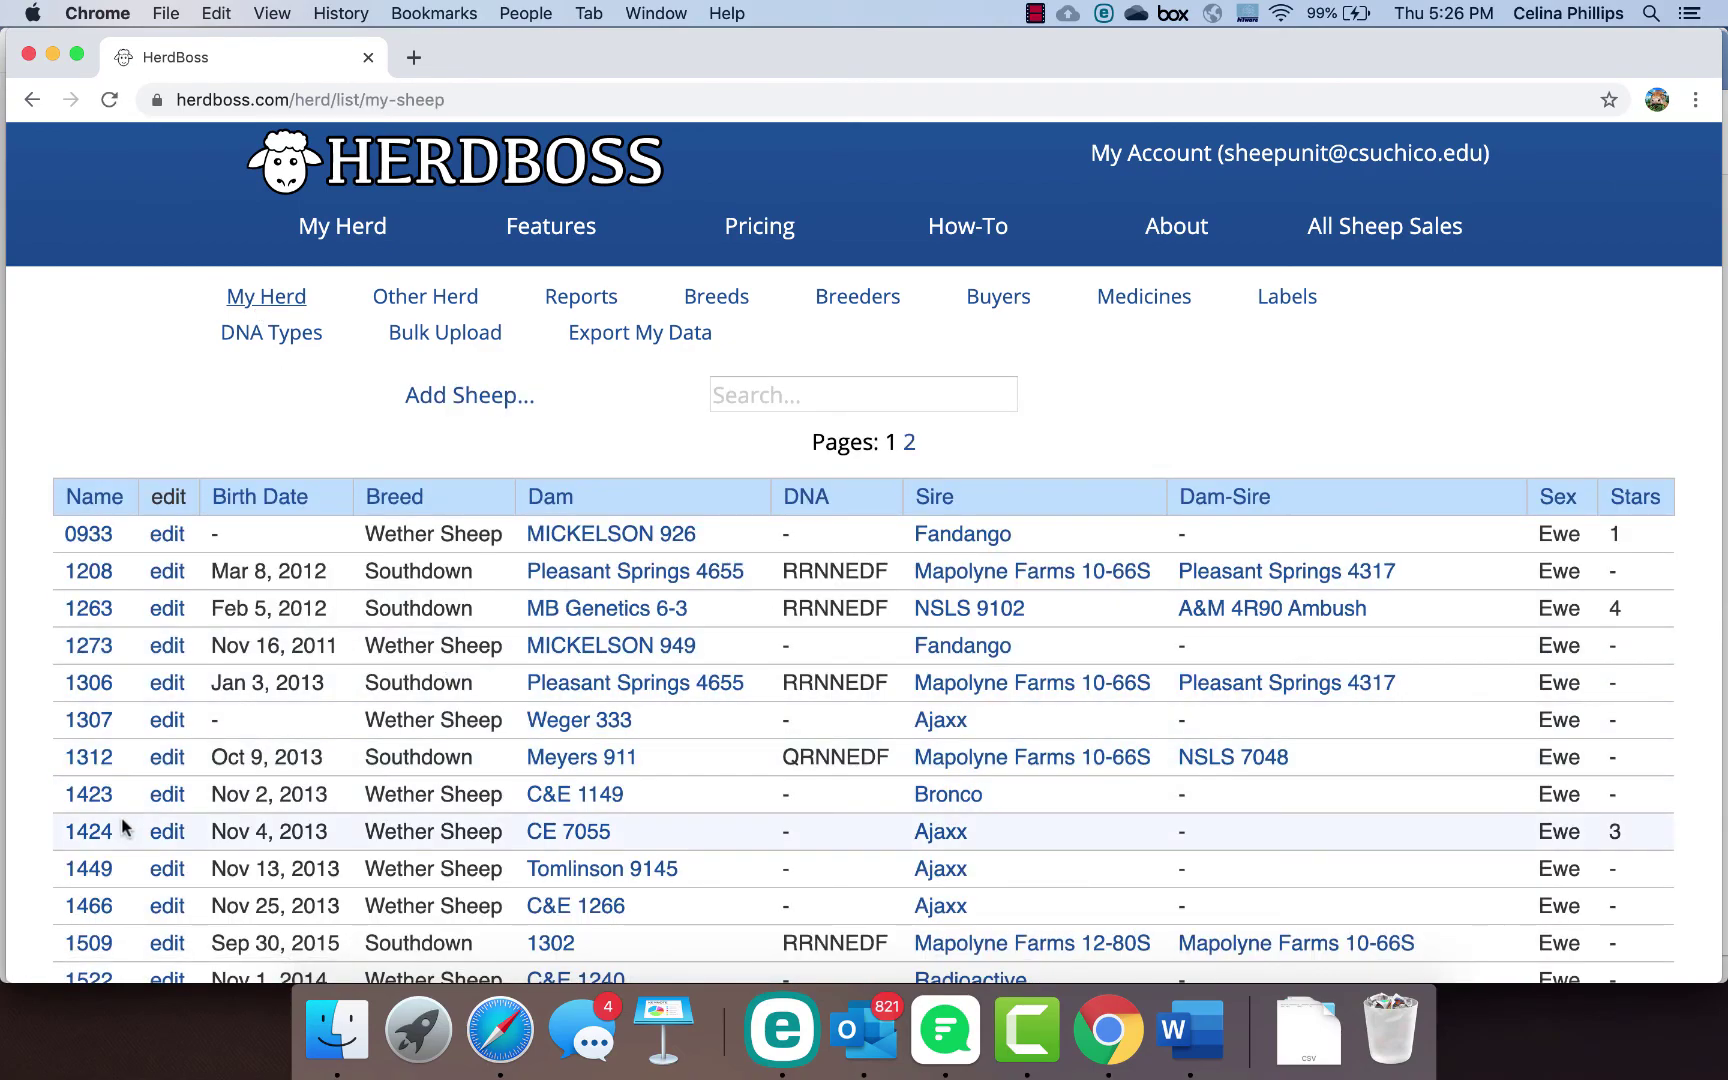
scroll(122, 820, "down", 8)
scroll(122, 822, "down", 6)
scroll(123, 824, "up", 3)
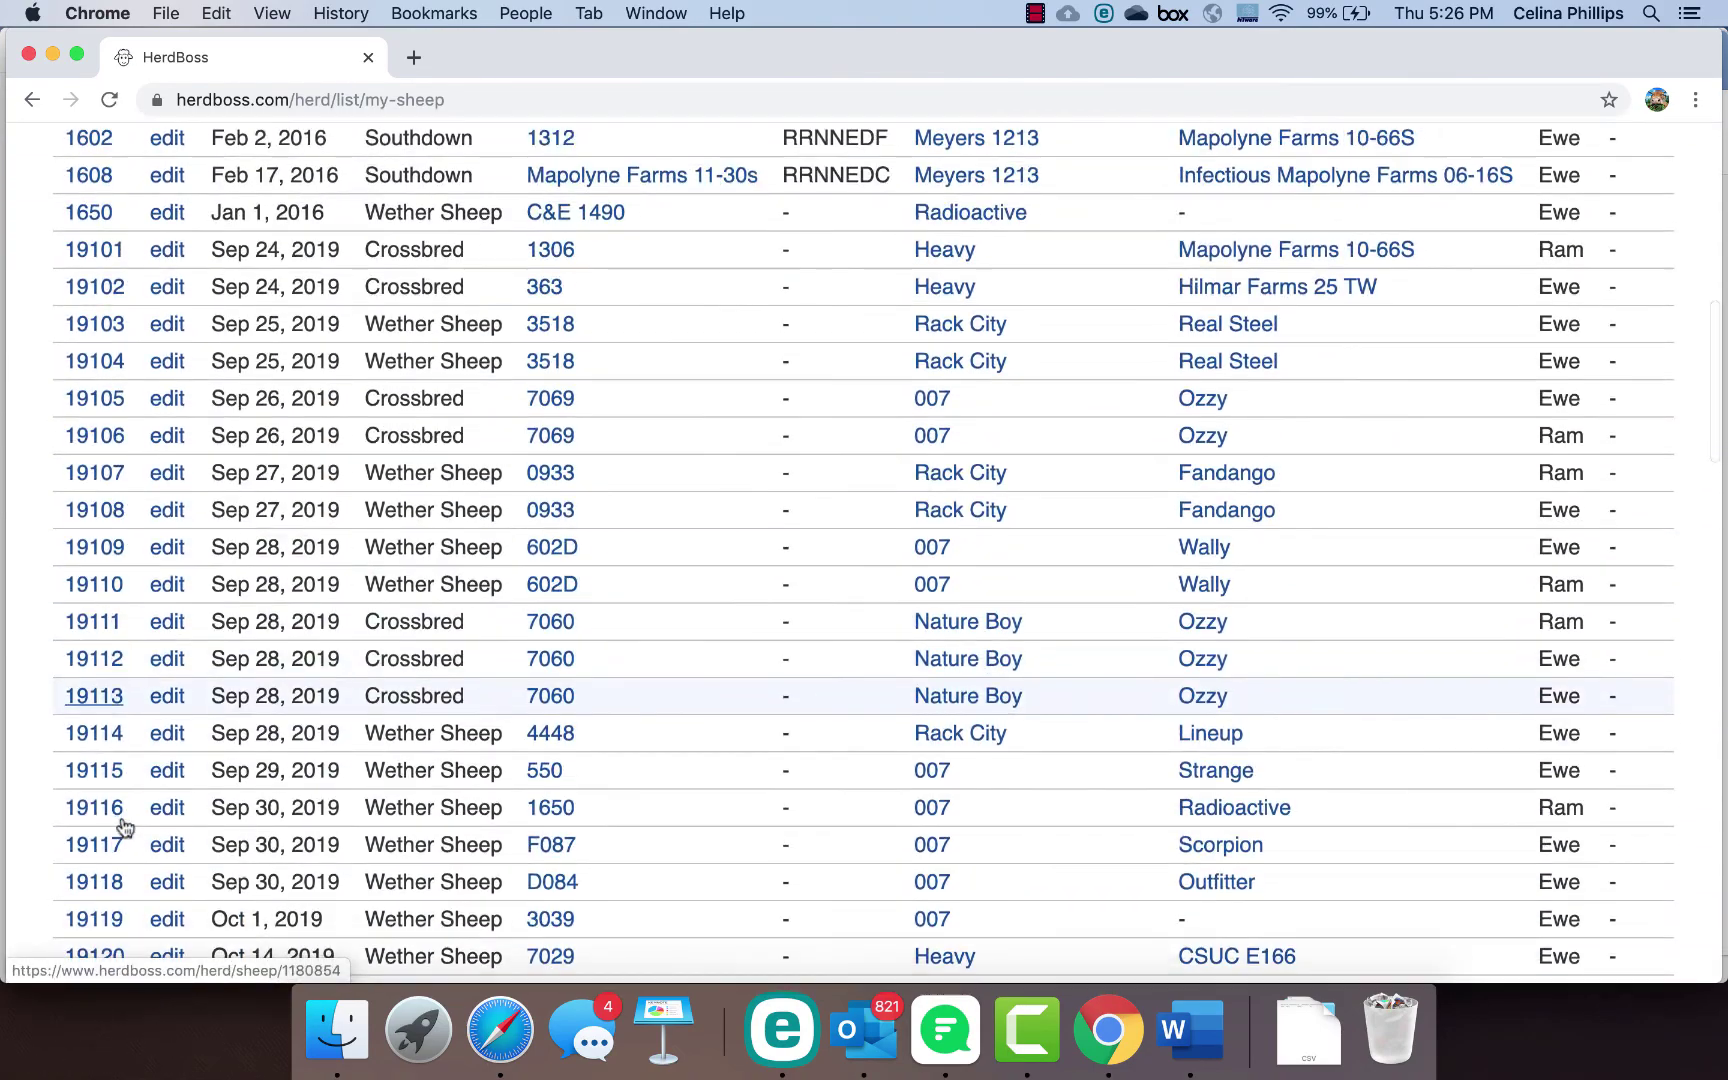
scroll(124, 826, "down", 1)
left_click(108, 180)
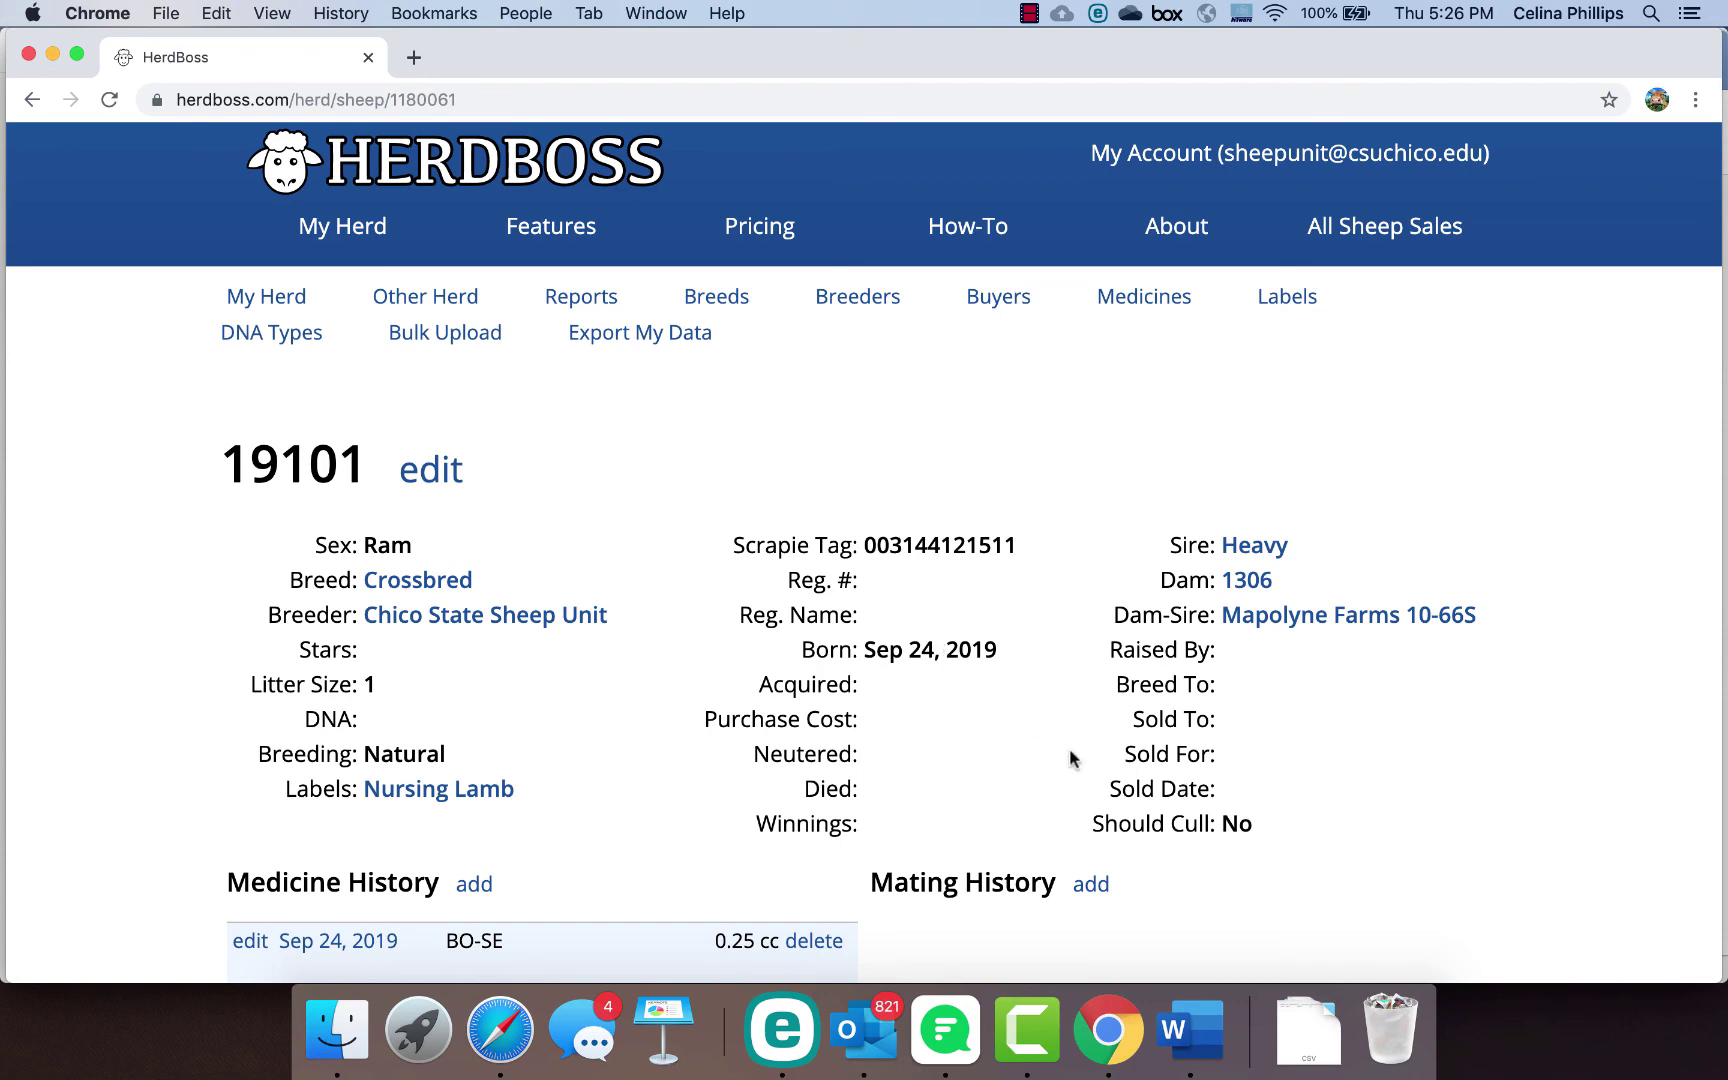
Step: Review 19101's details: born Sep 24, 2019 to dam 1306, eight medicine entries, one weight
scroll(1069, 752, "down", 6)
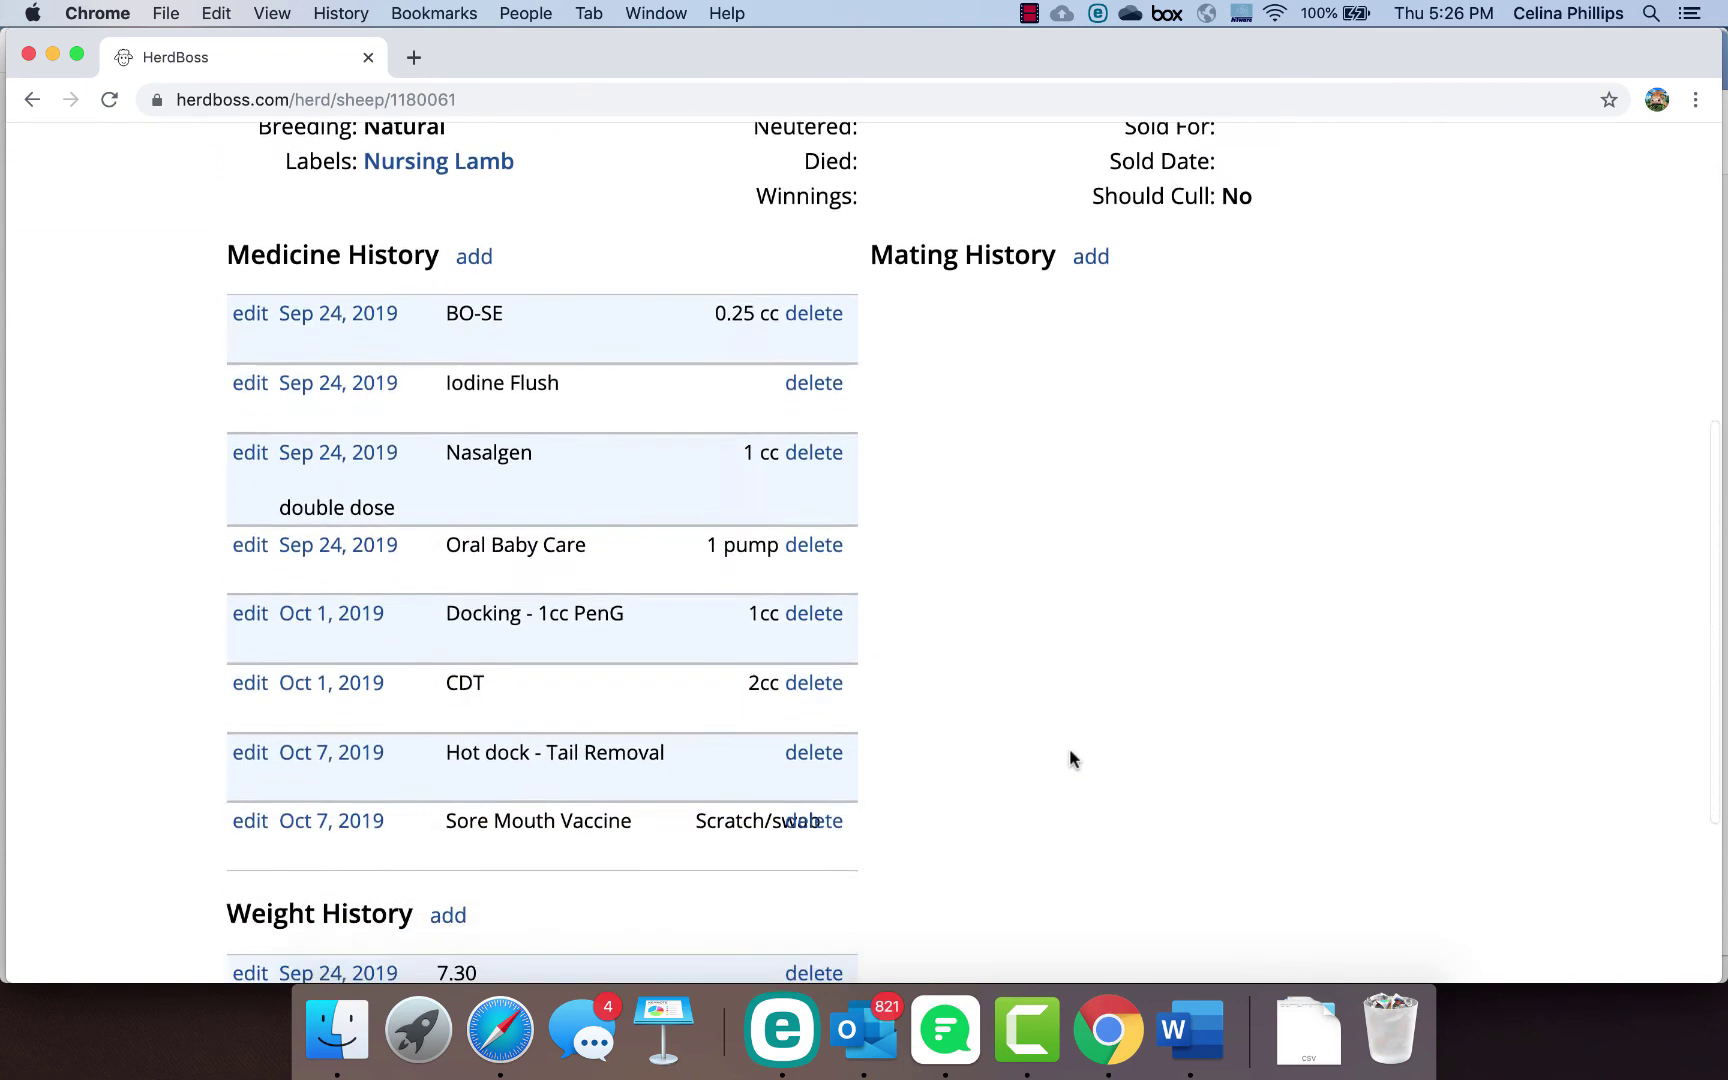
scroll(1069, 758, "down", 2)
scroll(1069, 750, "down", 1)
scroll(1069, 750, "up", 2)
scroll(1070, 752, "down", 1)
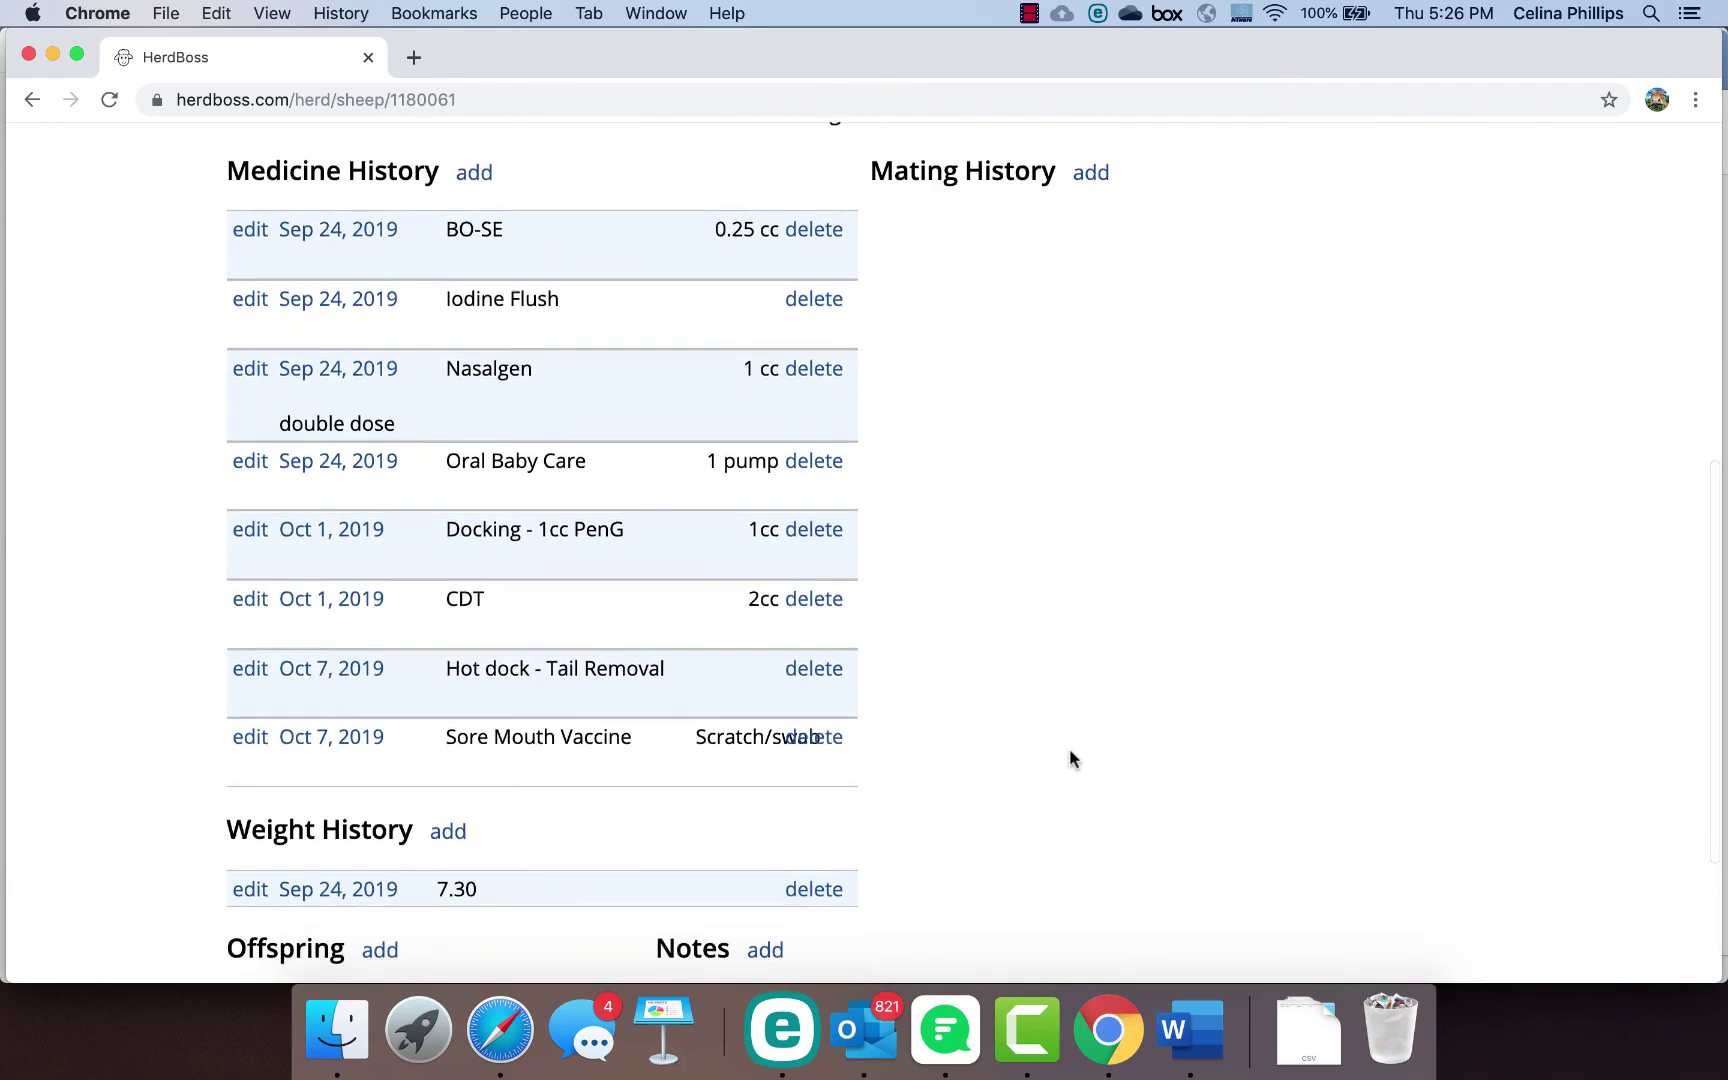
scroll(1070, 752, "up", 1)
scroll(1070, 752, "down", 2)
scroll(1069, 752, "up", 10)
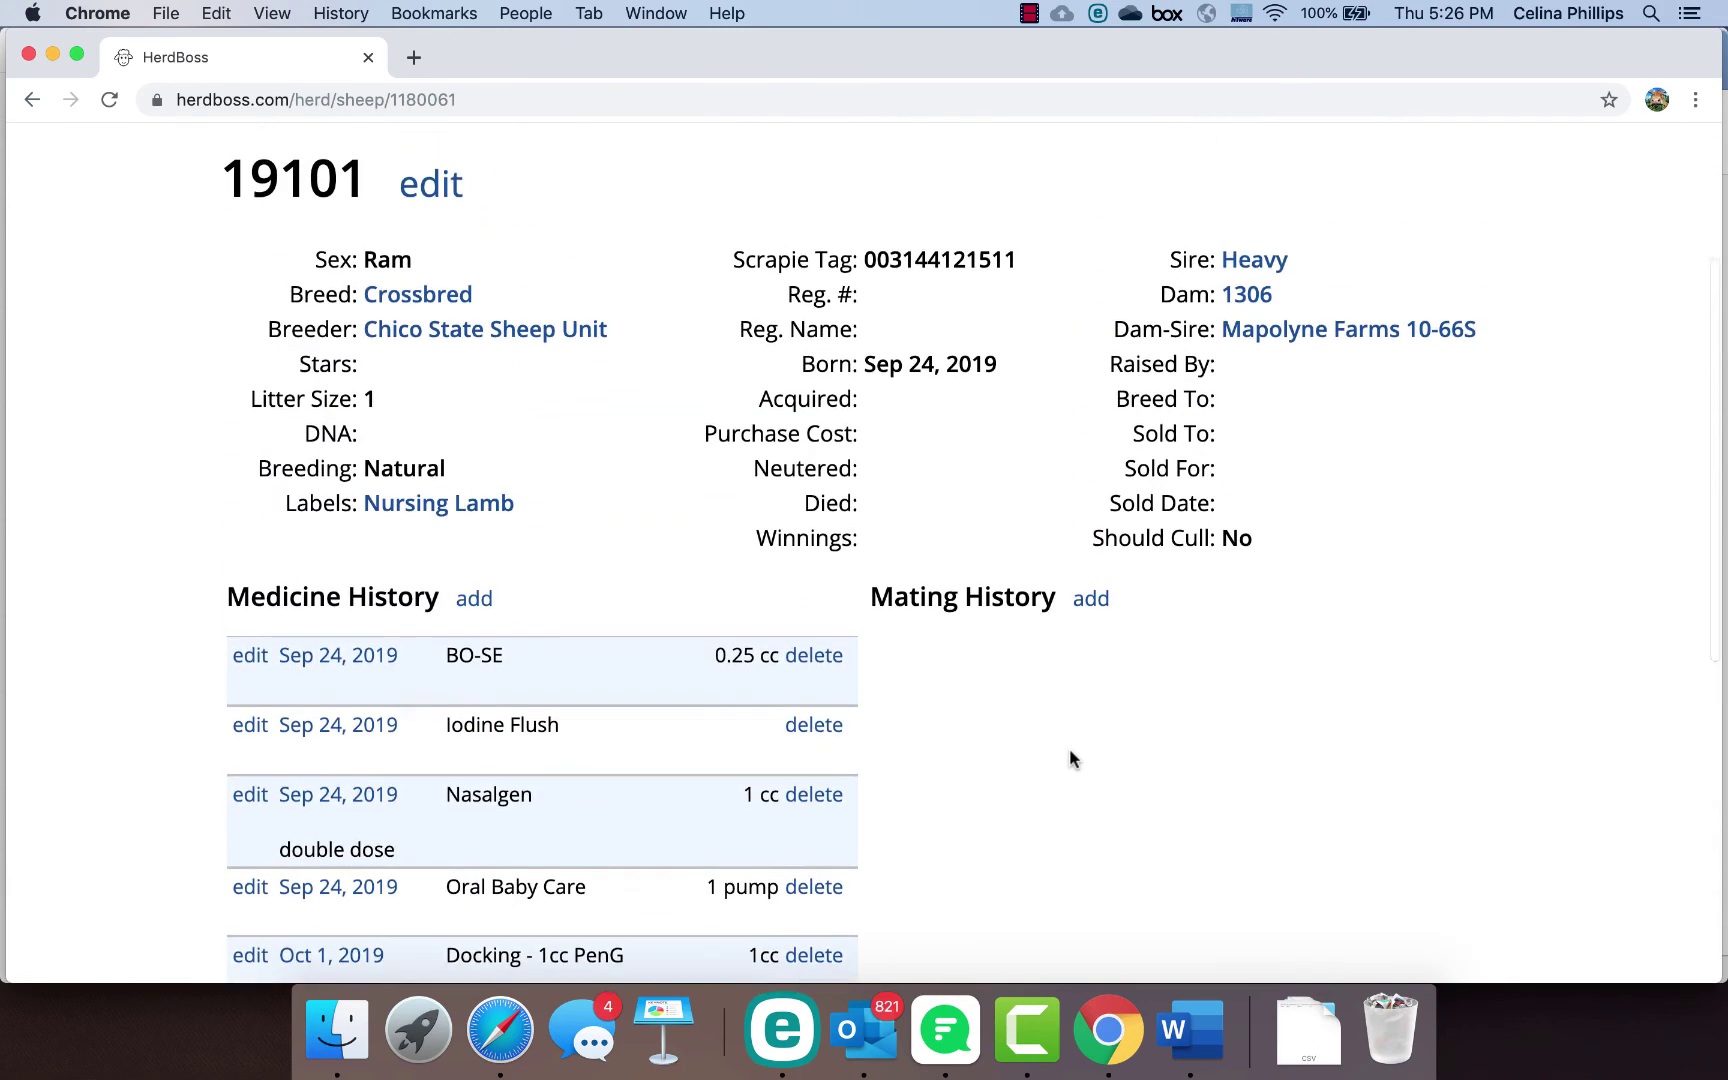